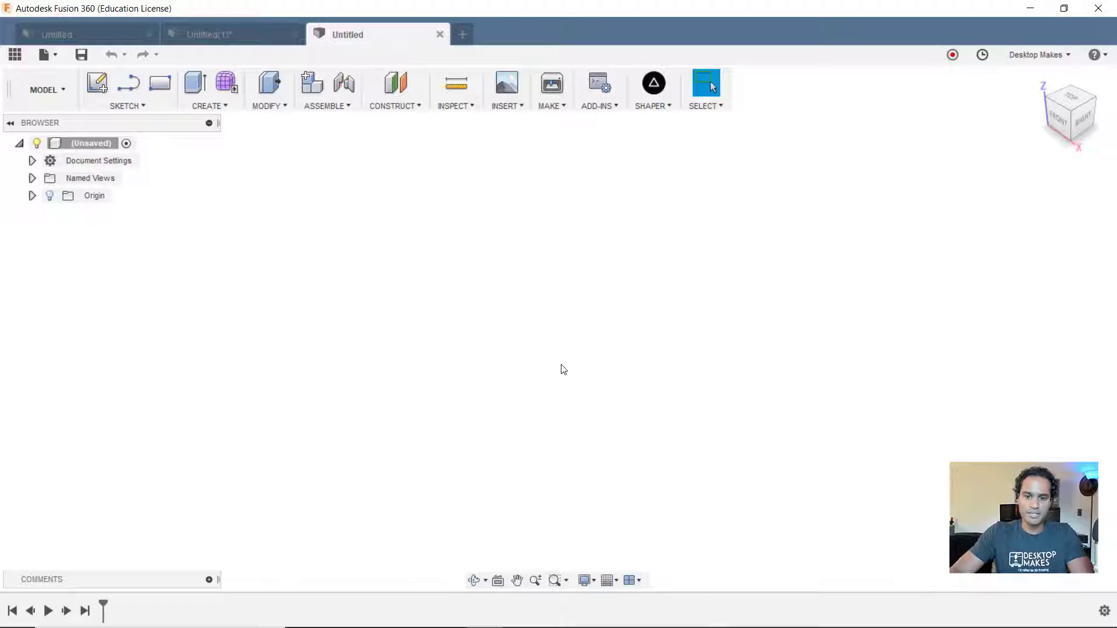
# Insert the My8BitStar image as an attached canvas on the XY plane.
pyautogui.click(514, 108)
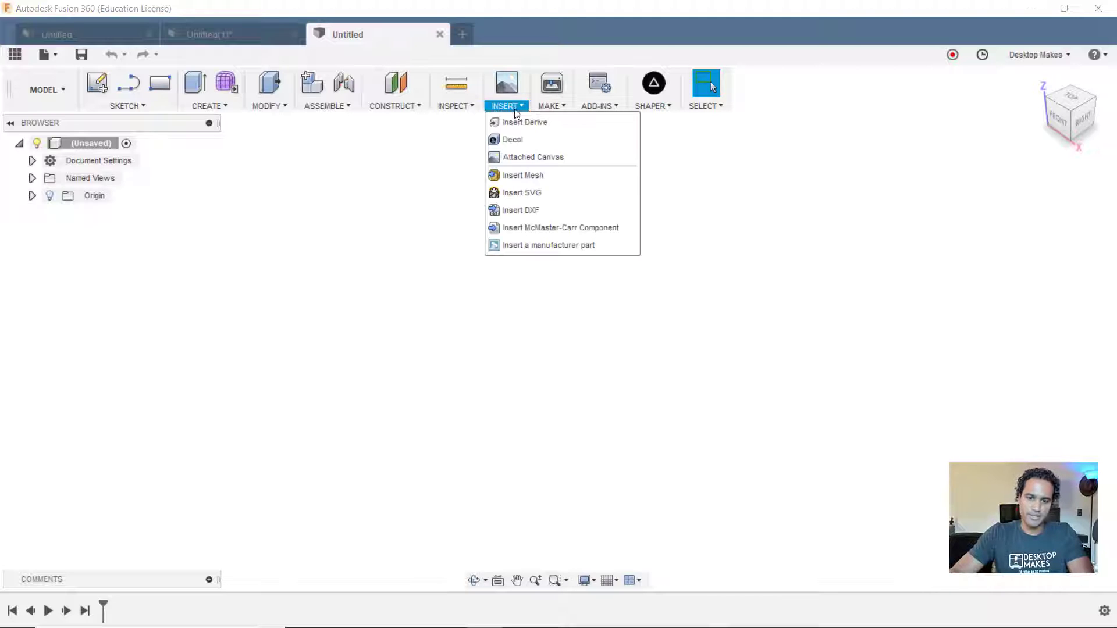
pyautogui.click(536, 155)
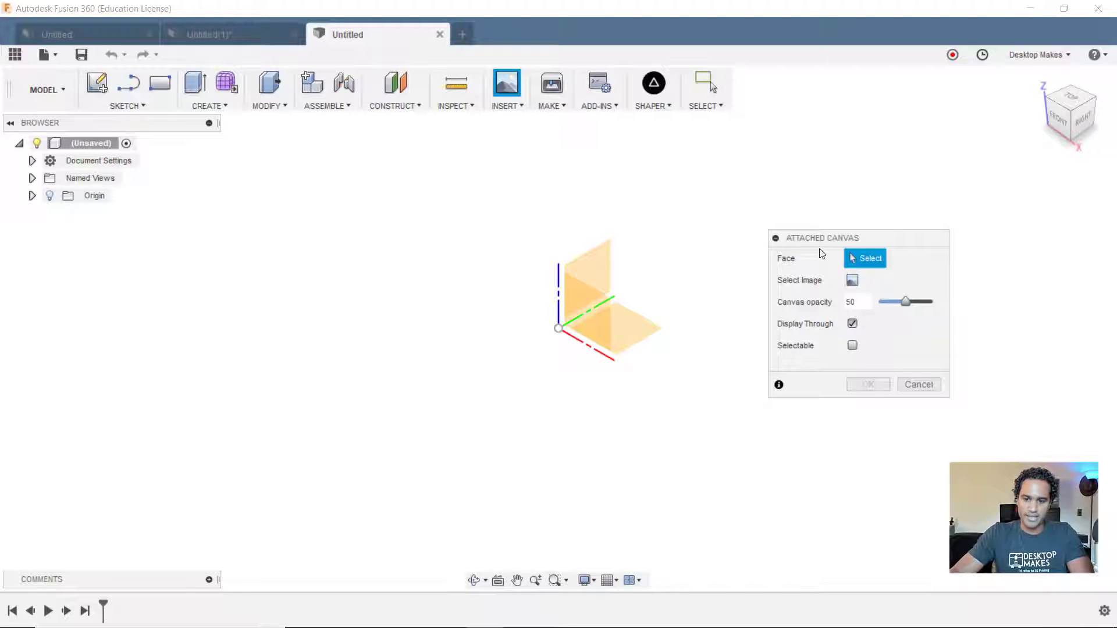
pyautogui.moveTo(849, 238); pyautogui.dragTo(795, 173)
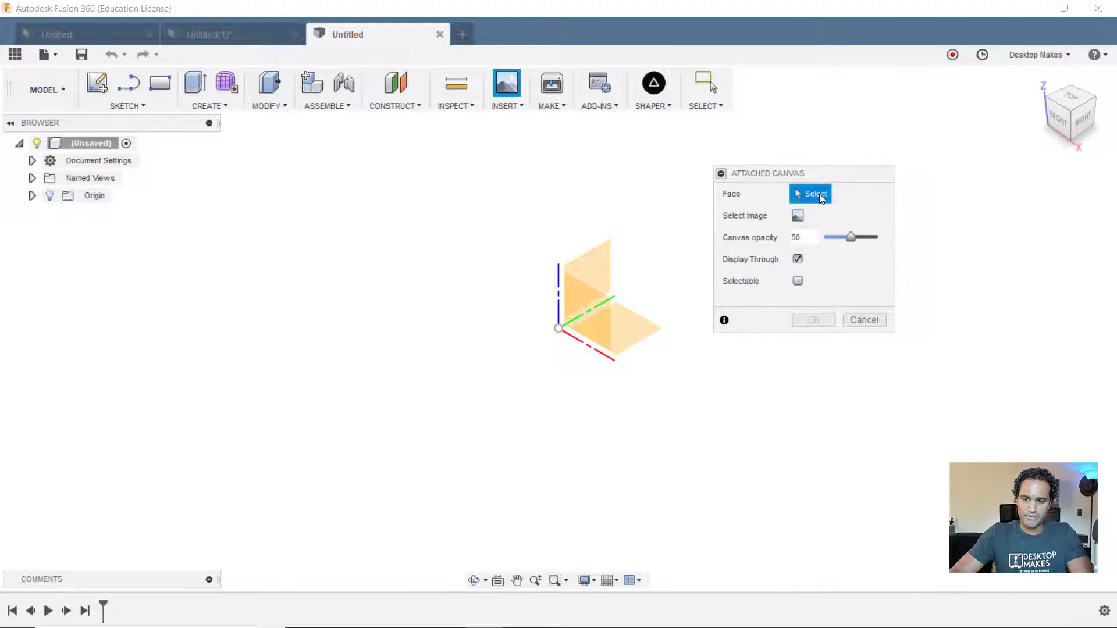
pyautogui.click(646, 327)
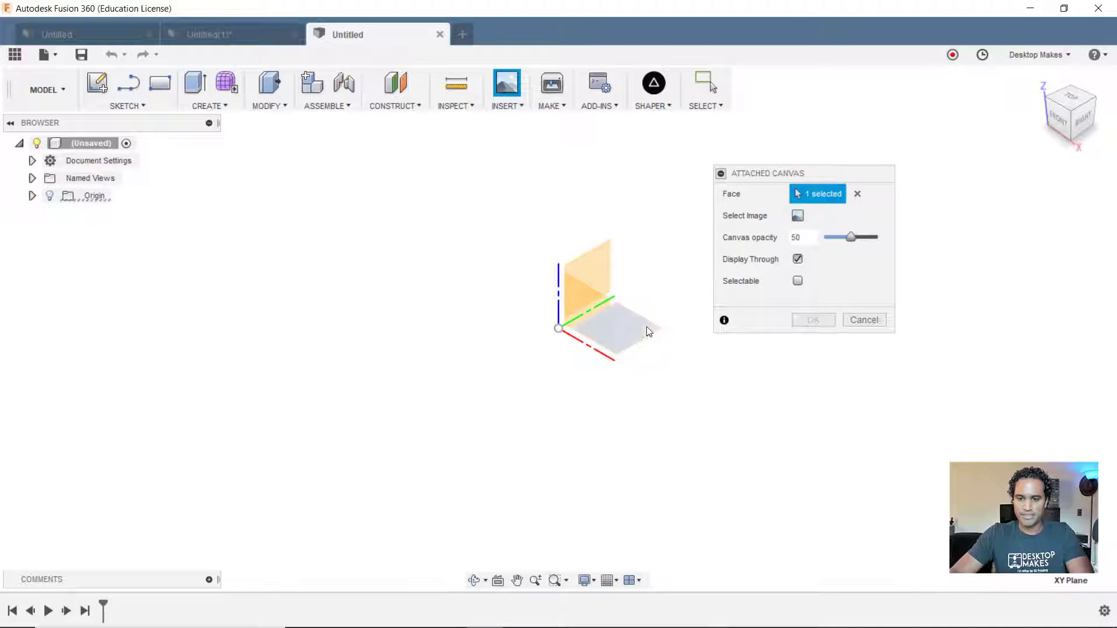
pyautogui.click(797, 217)
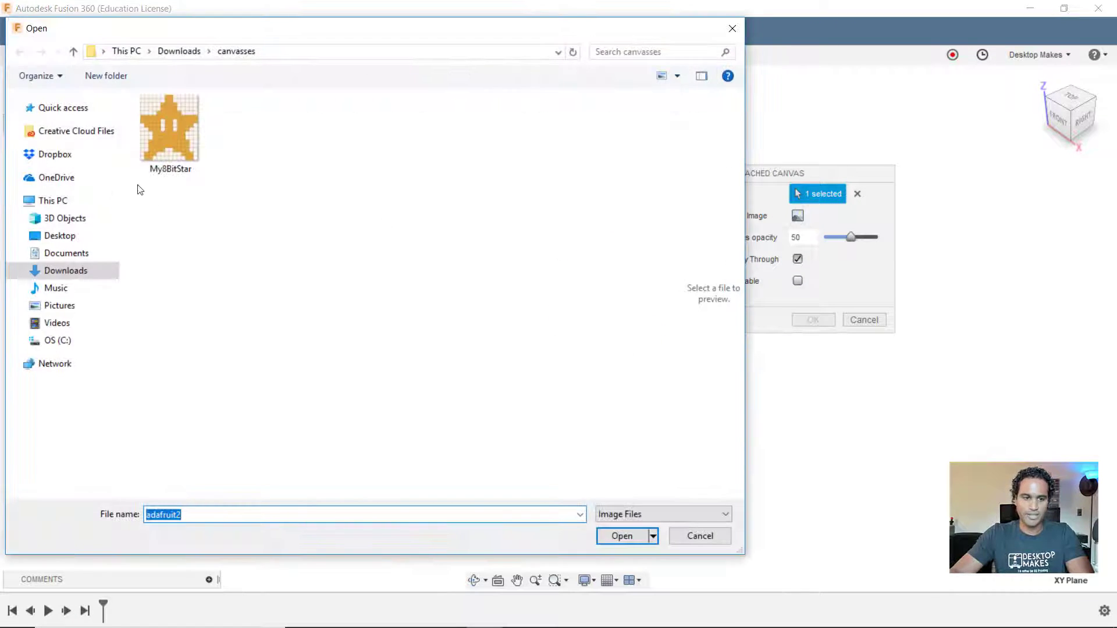
pyautogui.doubleClick(175, 156)
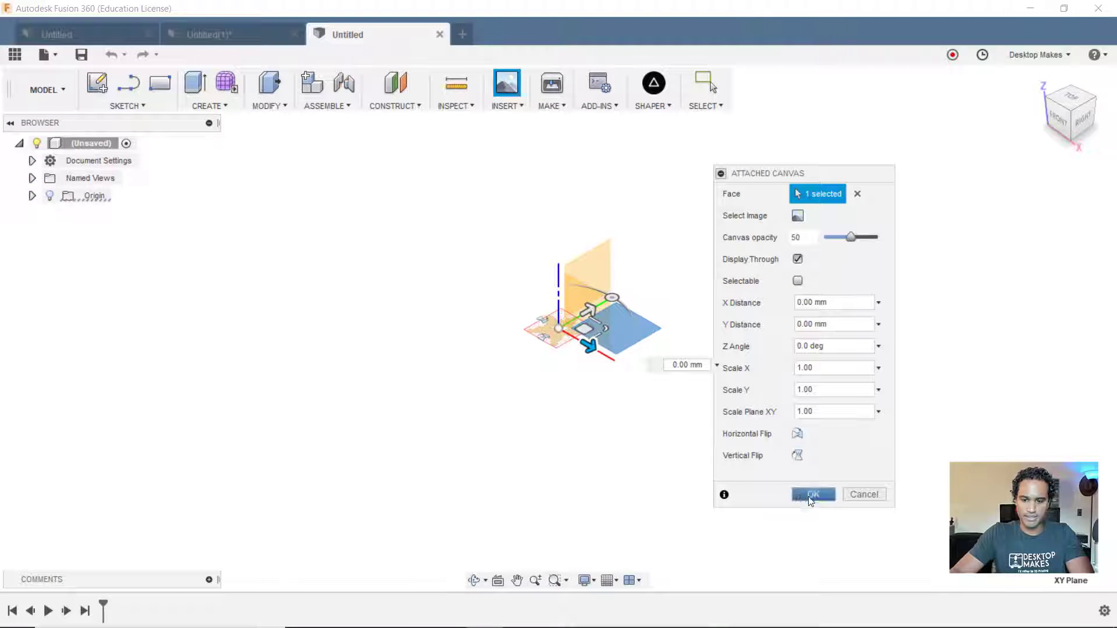
pyautogui.click(813, 494)
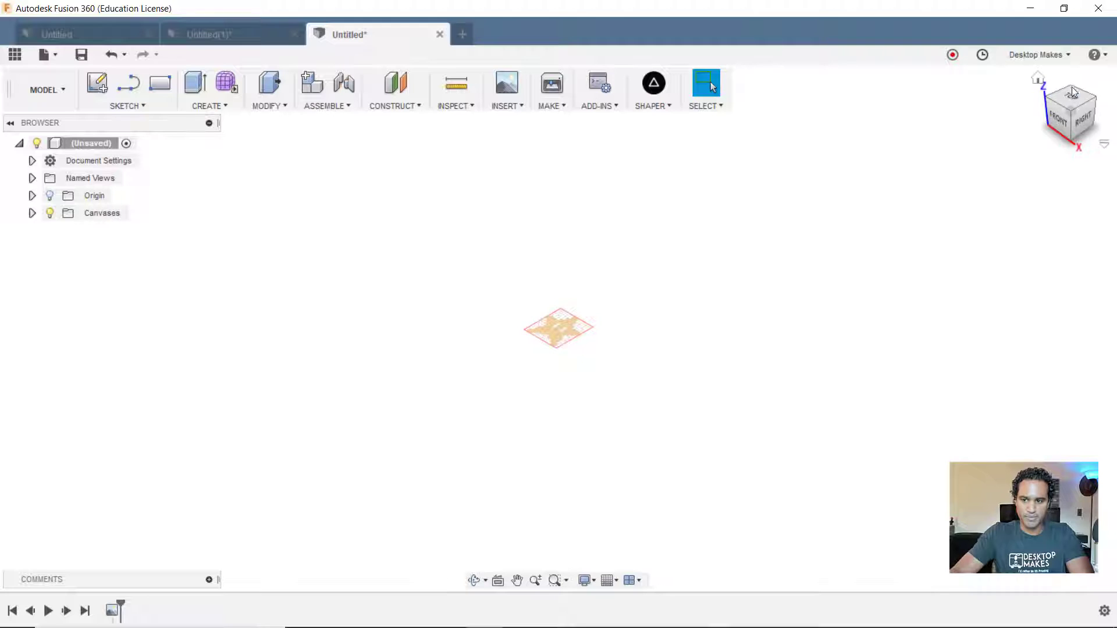
# Start calibrating the My8BitStar canvas from its entry under Canvases.
pyautogui.scroll(10, 578, 344)
pyautogui.moveTo(579, 321); pyautogui.dragTo(332, 249, button='middle')
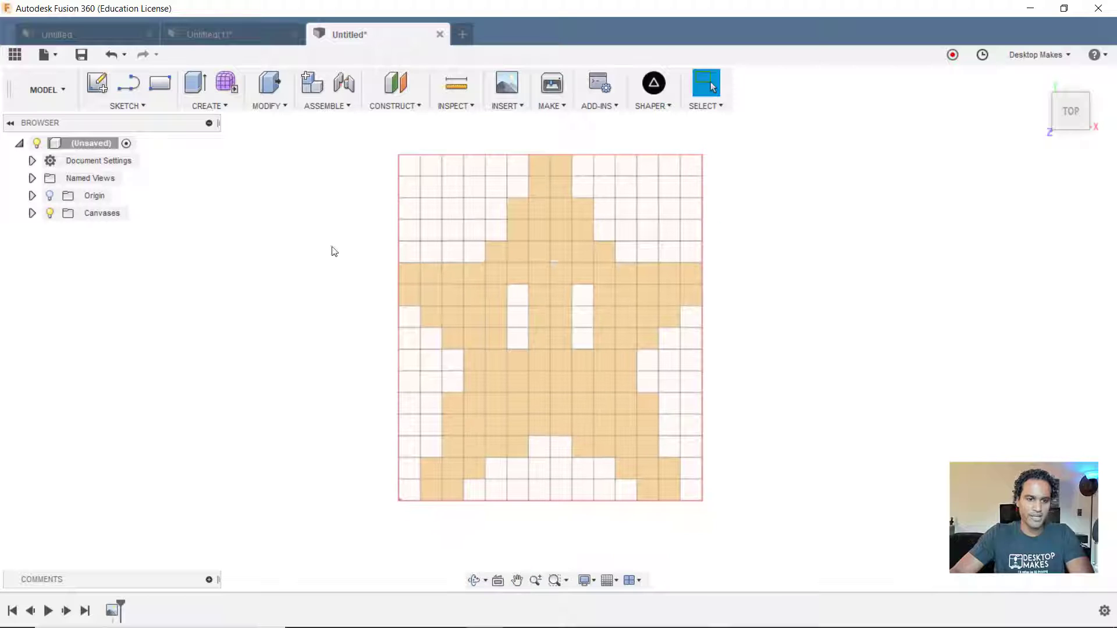
pyautogui.click(32, 213)
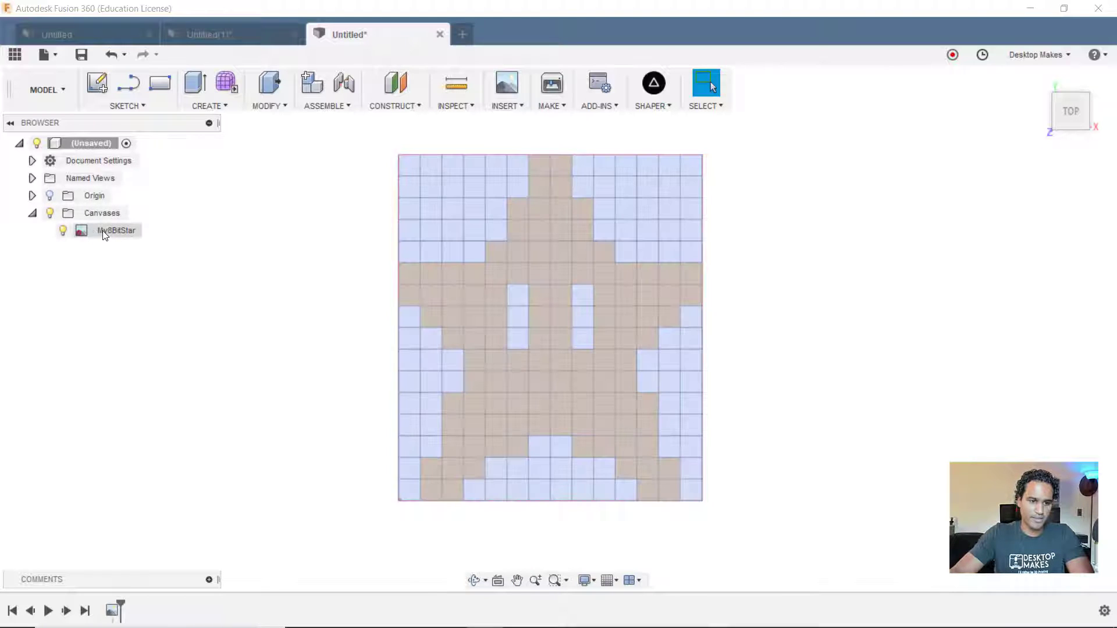
pyautogui.rightClick(102, 230)
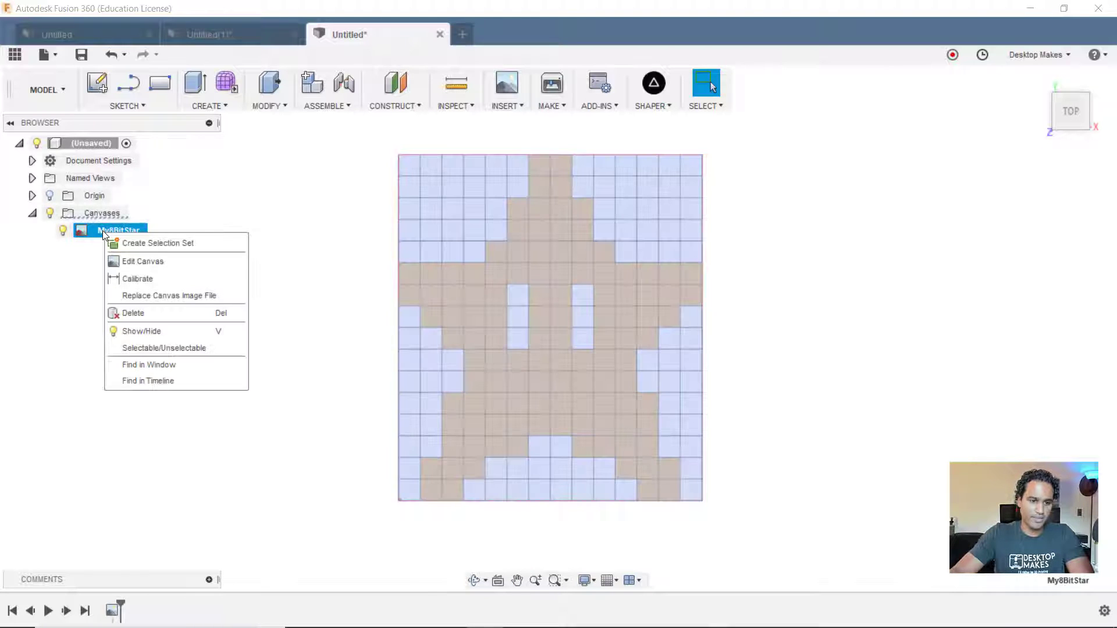
pyautogui.click(142, 277)
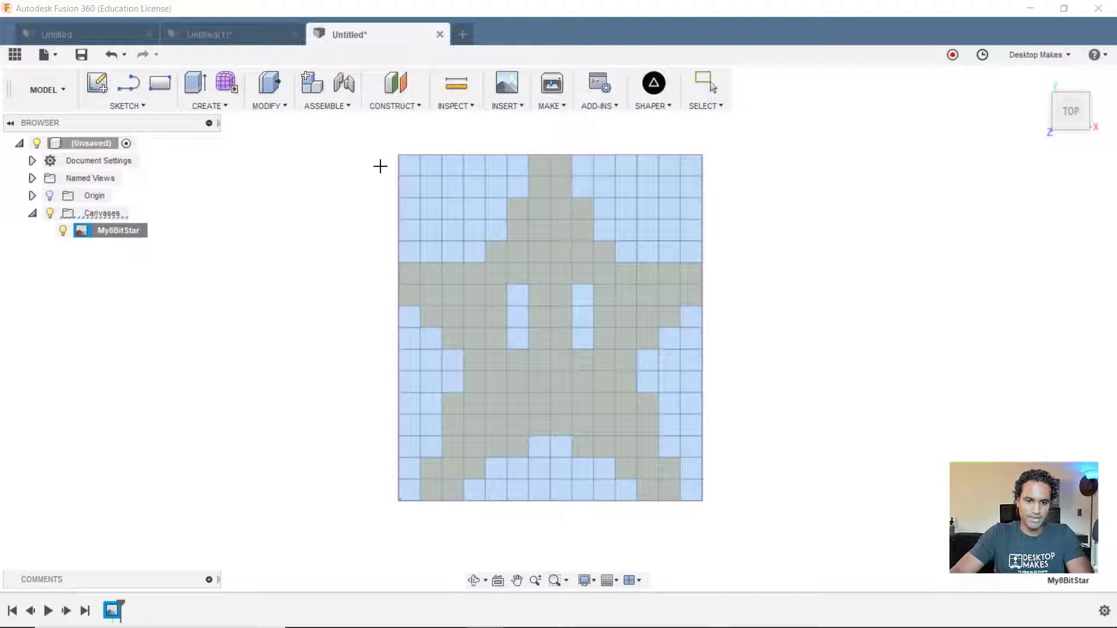
# Mark the canvas corner point and set the calibration length to 160 mm.
pyautogui.scroll(10, 352, 489)
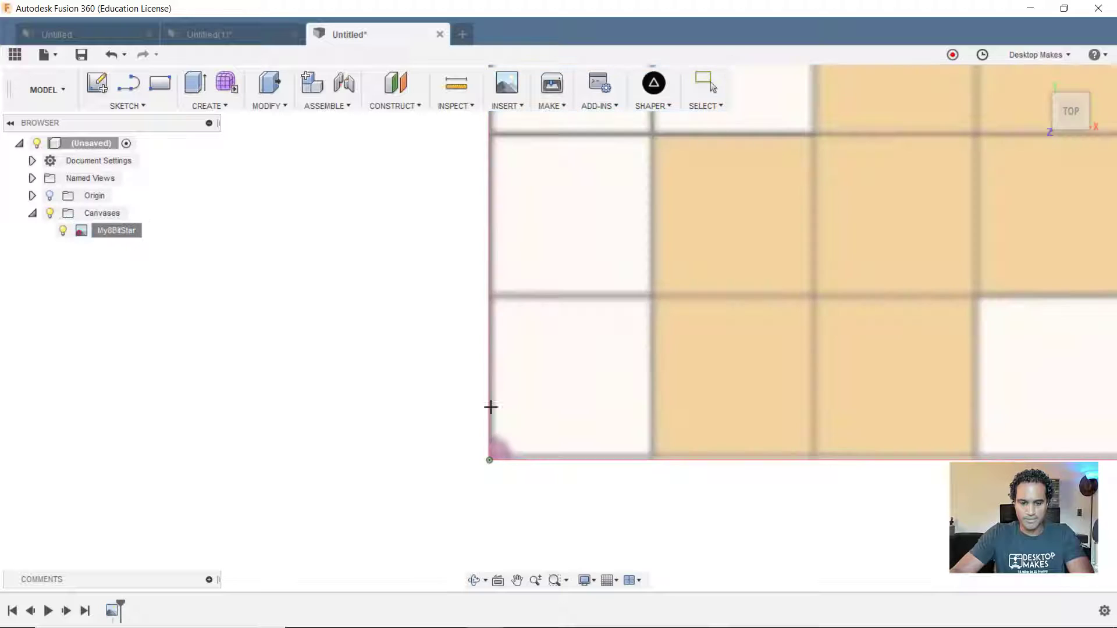
pyautogui.moveTo(479, 496); pyautogui.dragTo(468, 600, button='middle')
pyautogui.scroll(-10, 483, 212)
pyautogui.scroll(10, 466, 312)
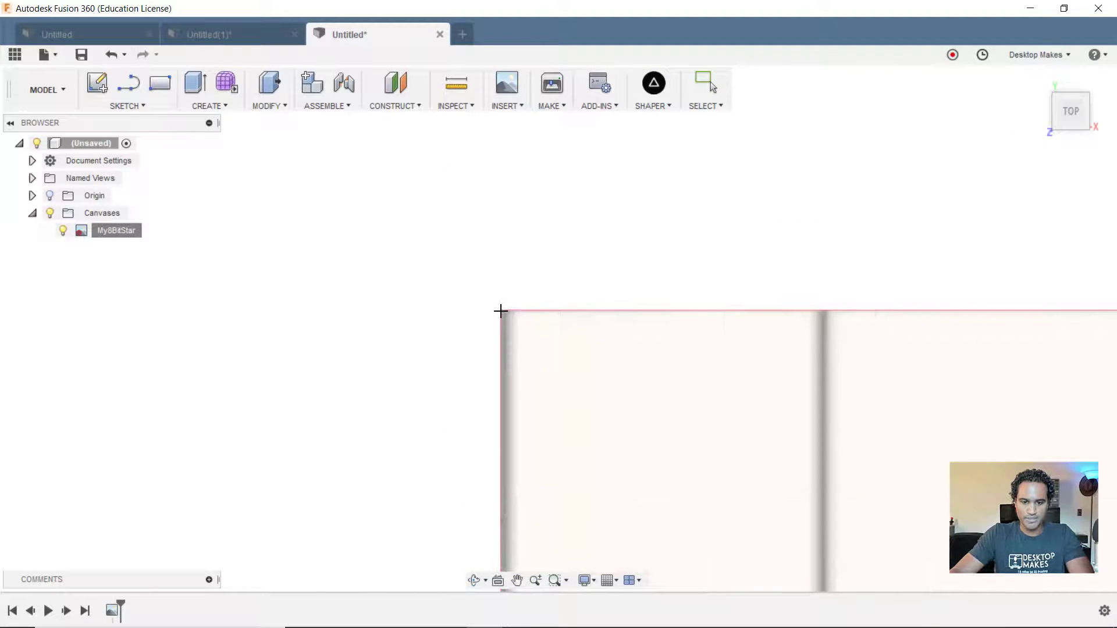
pyautogui.click(501, 312)
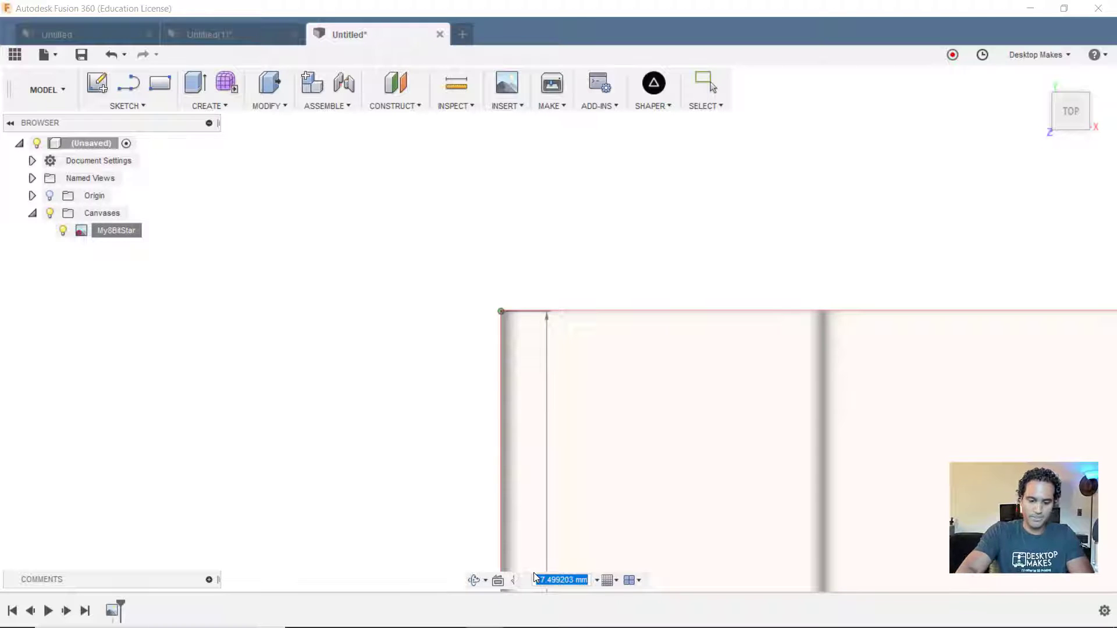
pyautogui.write('160')
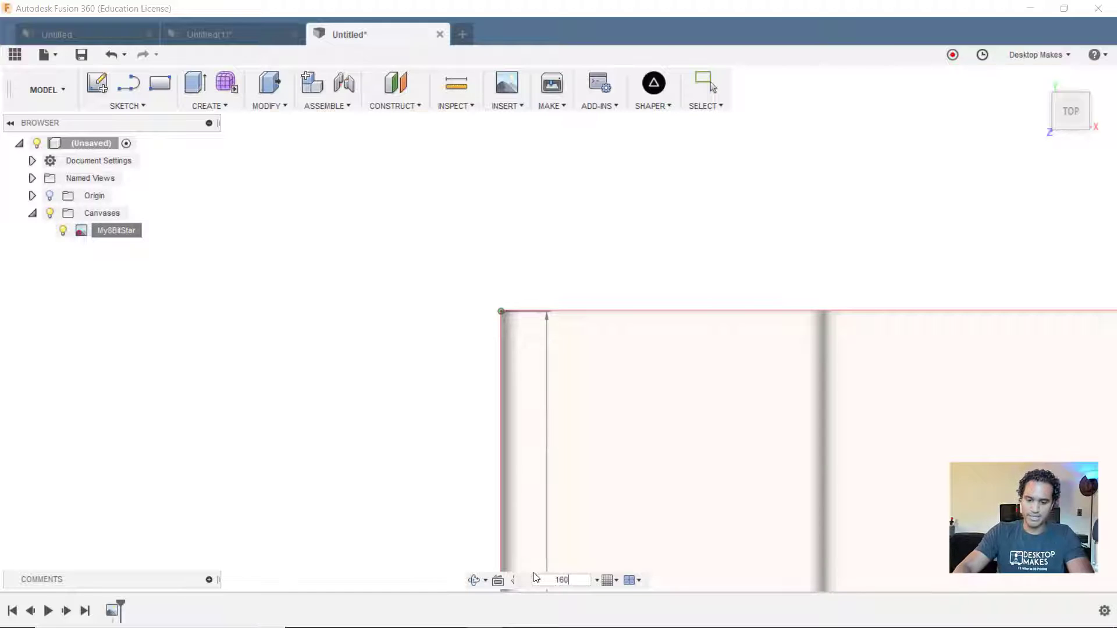
pyautogui.press('Return')
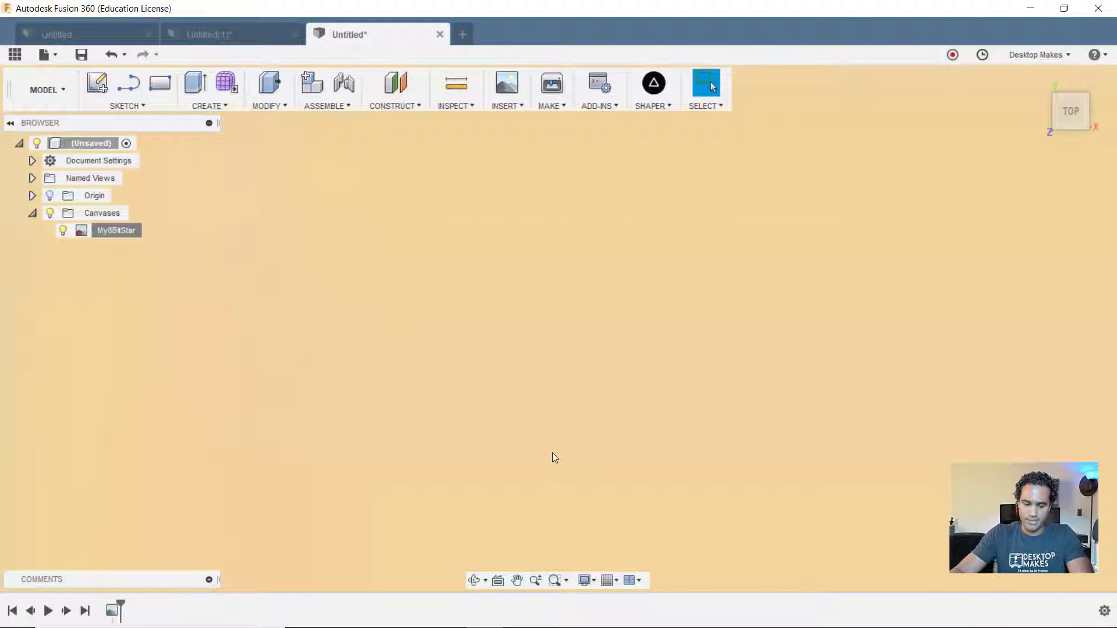
pyautogui.scroll(-10, 552, 452)
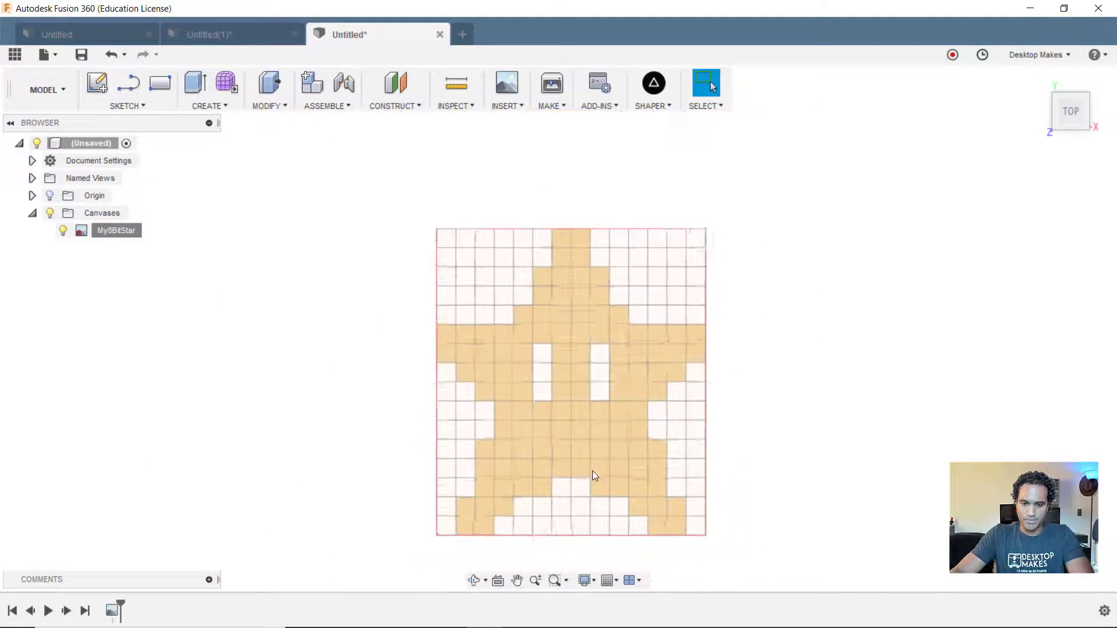
pyautogui.scroll(-1, 592, 470)
pyautogui.moveTo(579, 437); pyautogui.dragTo(562, 387, button='middle')
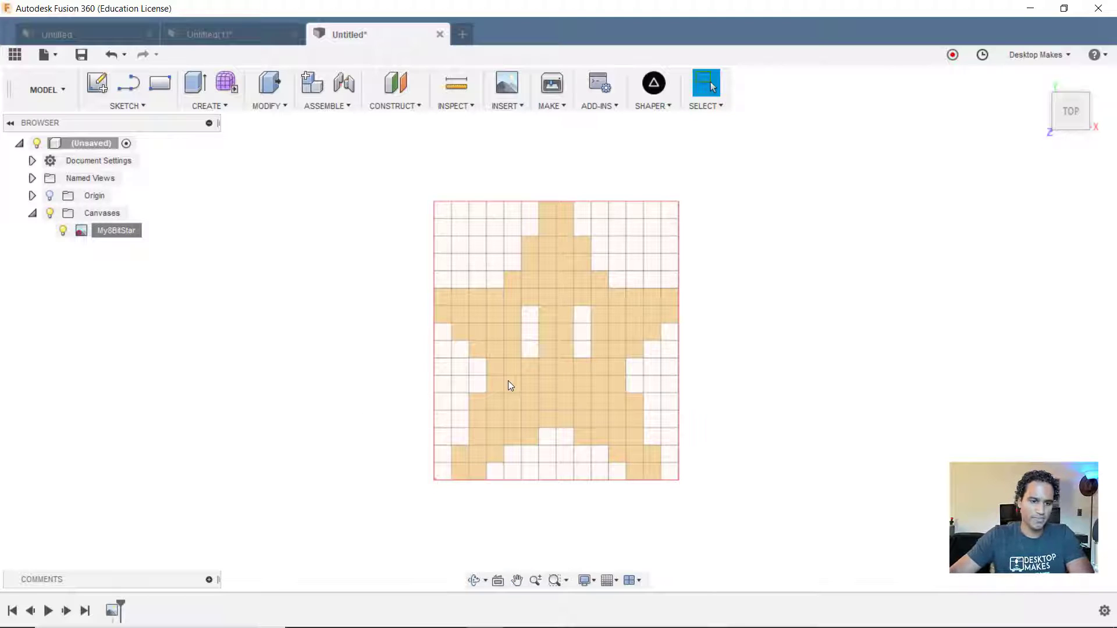
# Create a new sketch on the XY plane under the star canvas.
pyautogui.click(157, 107)
pyautogui.click(155, 121)
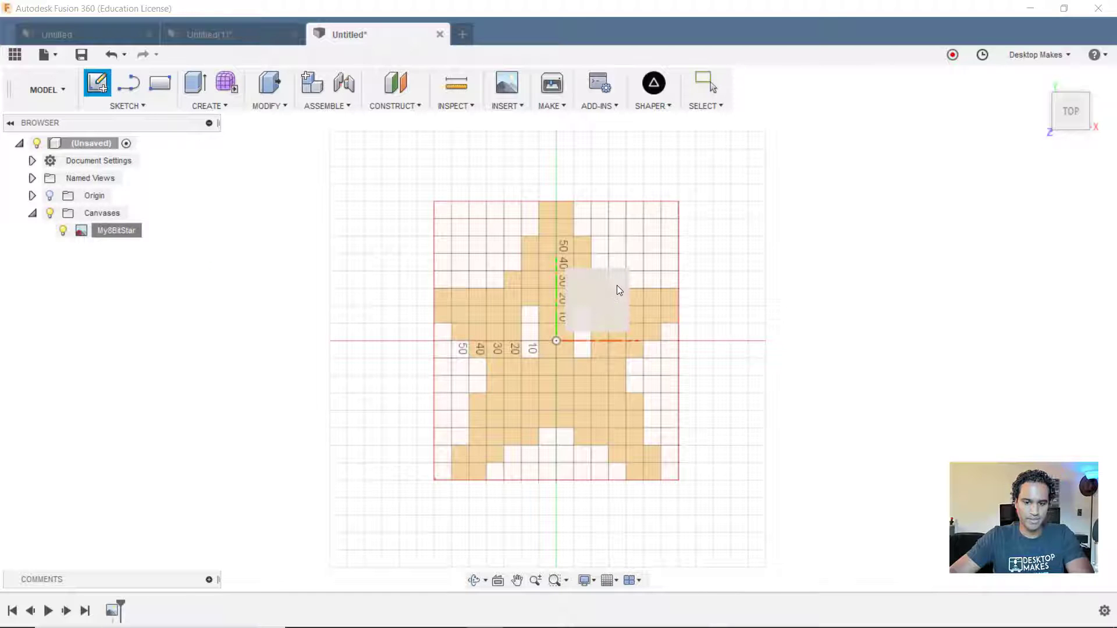
pyautogui.click(618, 289)
pyautogui.scroll(10, 386, 544)
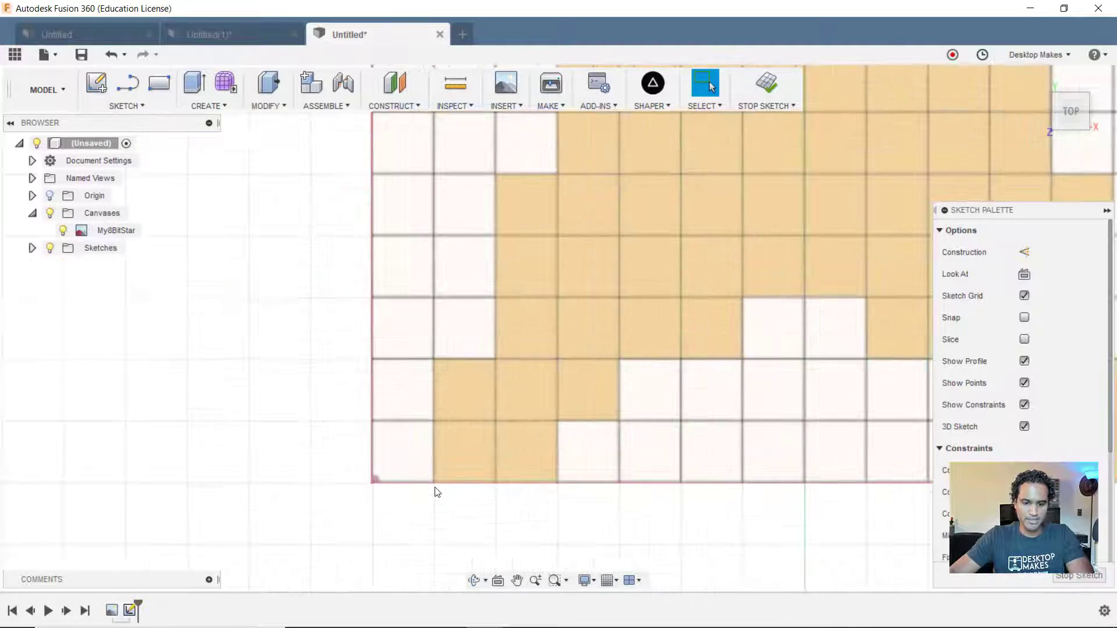
pyautogui.scroll(5, 424, 425)
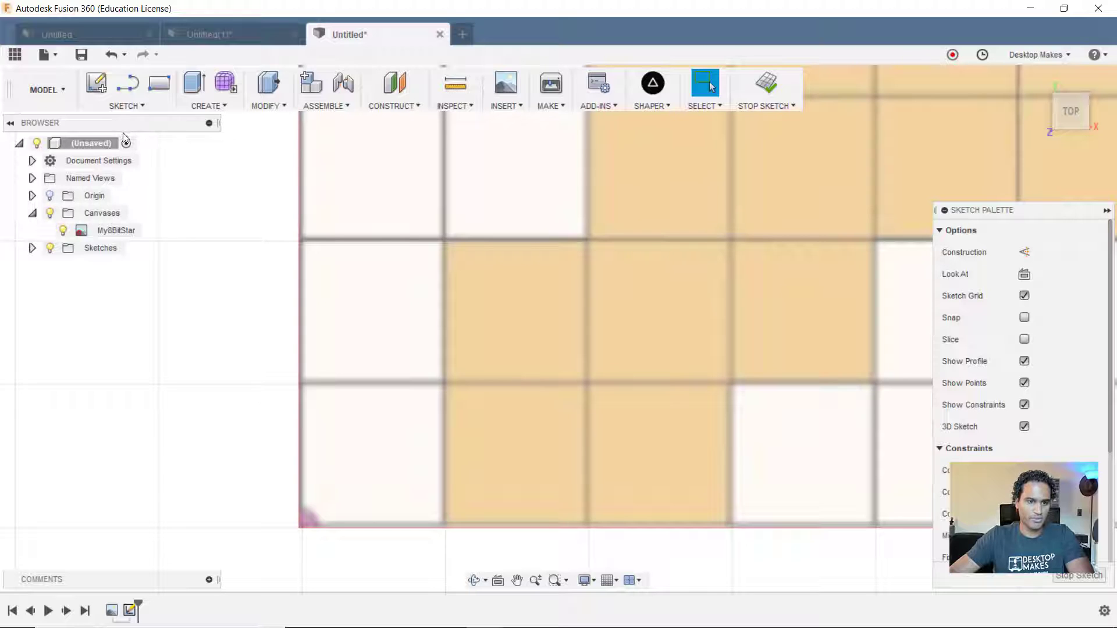
# Draw a 2-point rectangle of 10 × 10 mm on the canvas's bottom-left cell.
pyautogui.click(117, 106)
pyautogui.moveTo(131, 157)
pyautogui.click(249, 159)
pyautogui.scroll(2, 317, 516)
pyautogui.scroll(3, 303, 535)
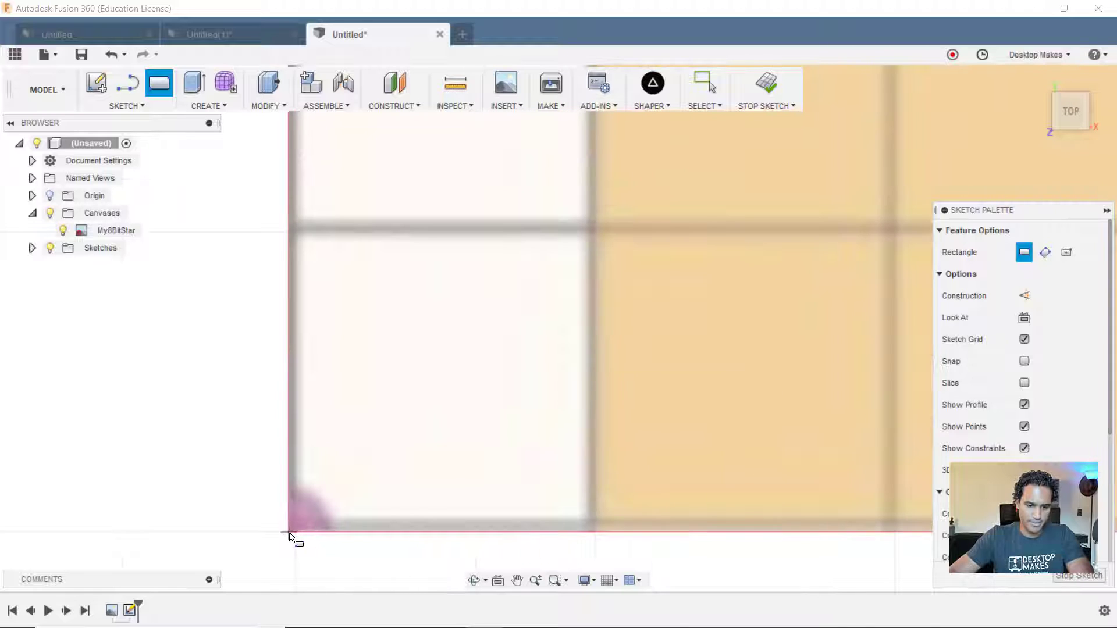
pyautogui.click(290, 532)
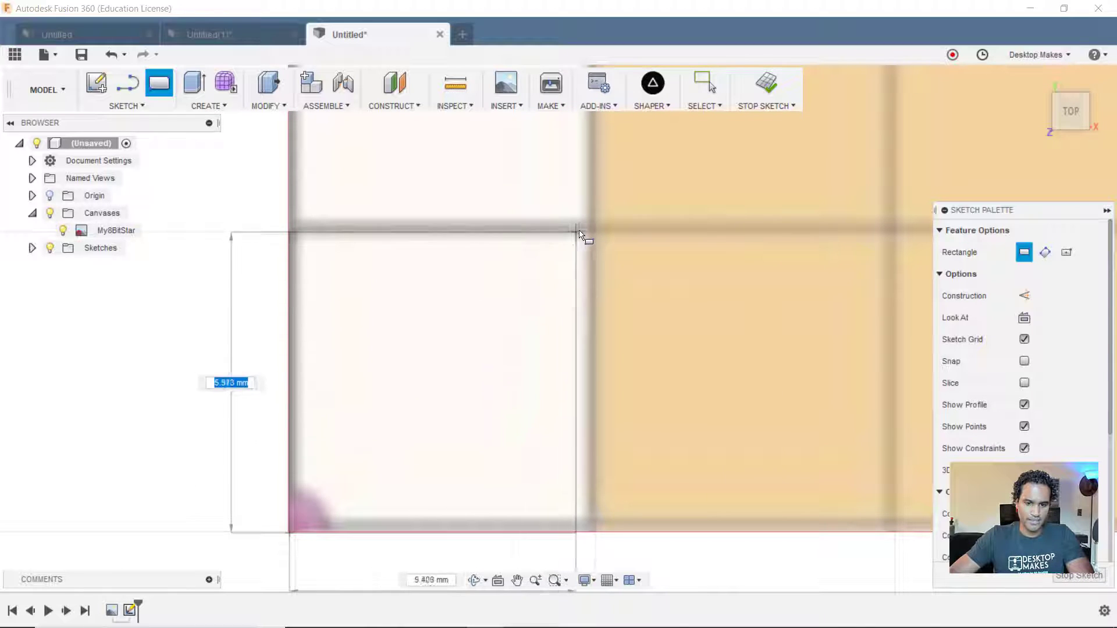
pyautogui.write('1')
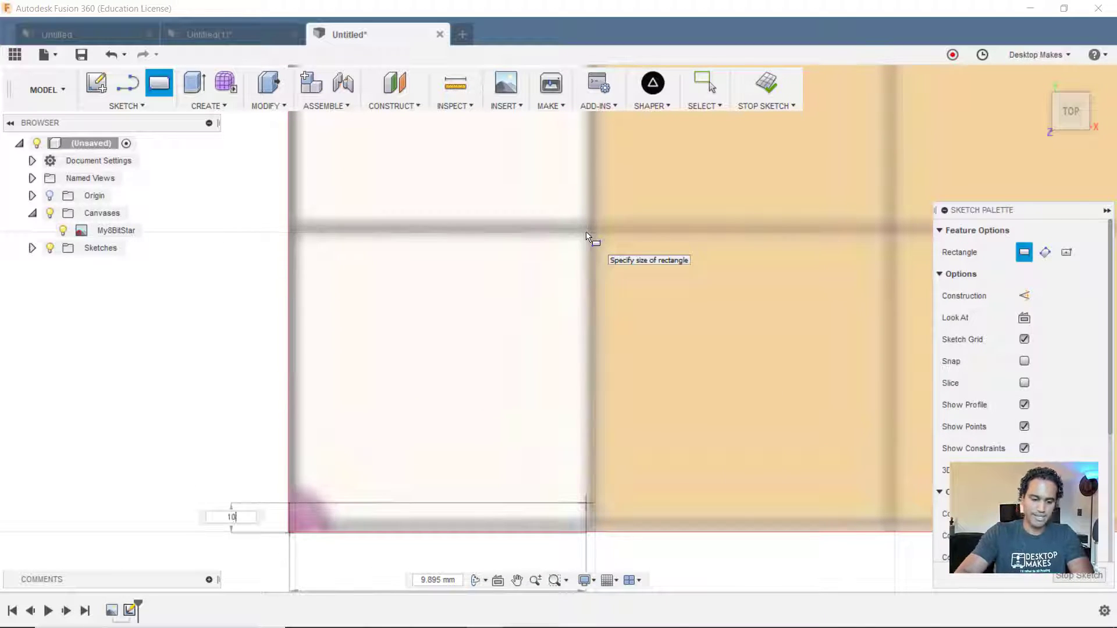
pyautogui.write('0')
pyautogui.press('Tab')
pyautogui.write('10')
pyautogui.press('Tab')
pyautogui.press('Return')
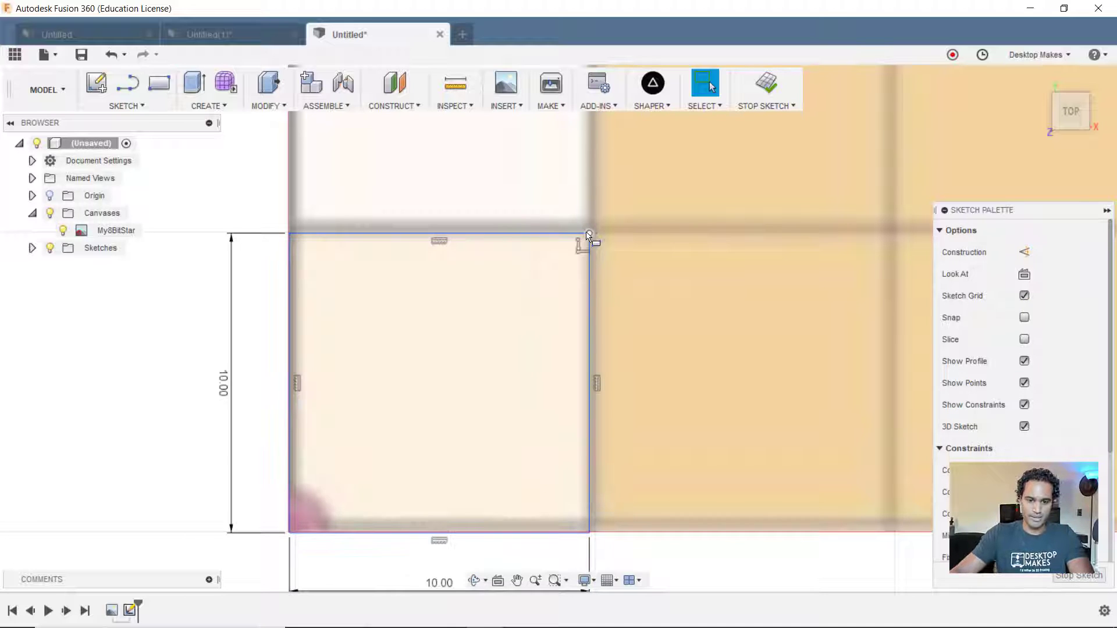
pyautogui.scroll(-6, 452, 432)
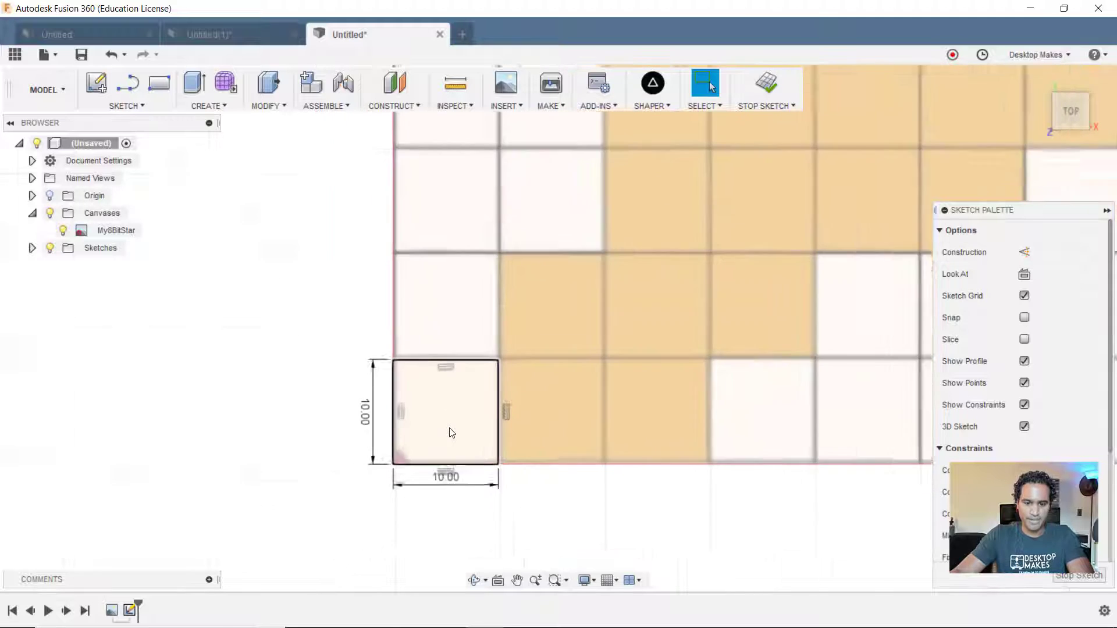
pyautogui.scroll(-6, 452, 432)
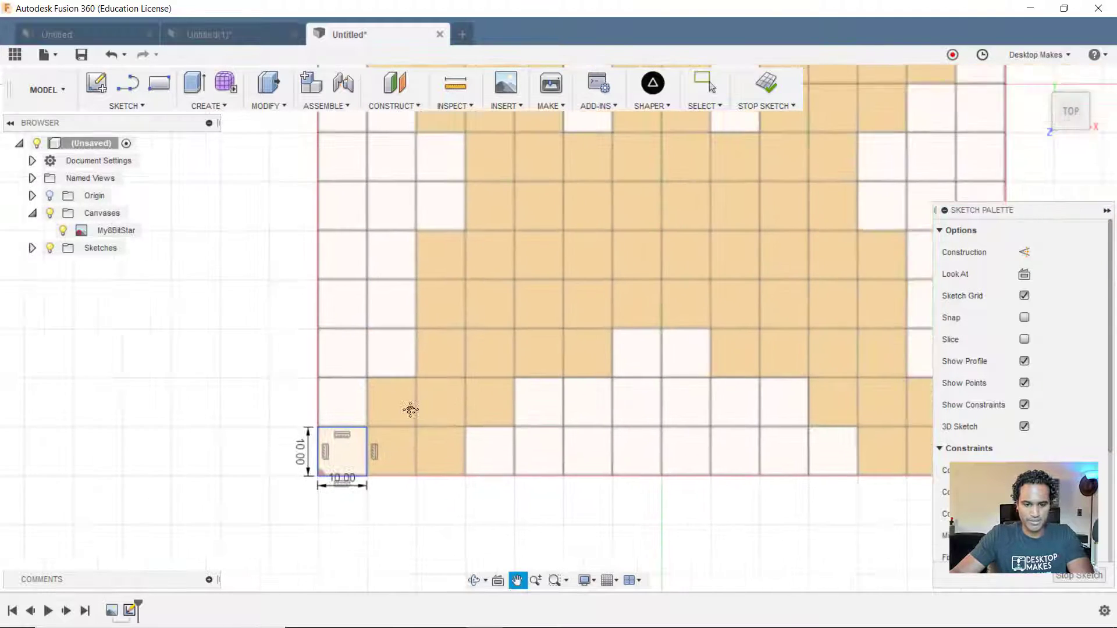
pyautogui.moveTo(402, 406); pyautogui.dragTo(385, 455, button='middle')
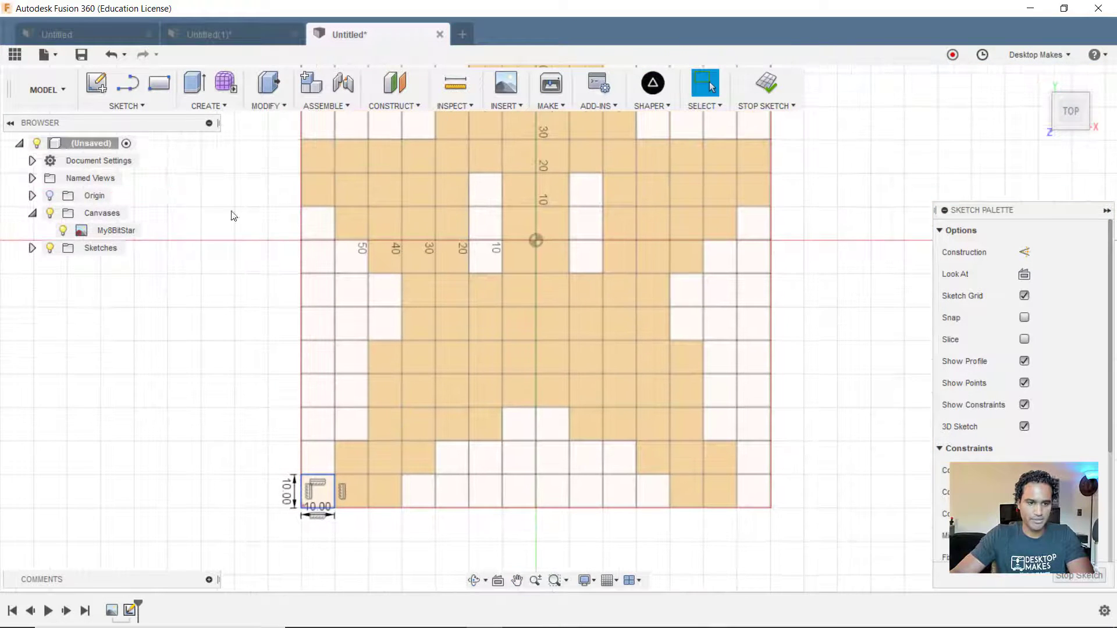
# Pattern the square 14 times to the right with 10 mm spacing.
pyautogui.click(143, 103)
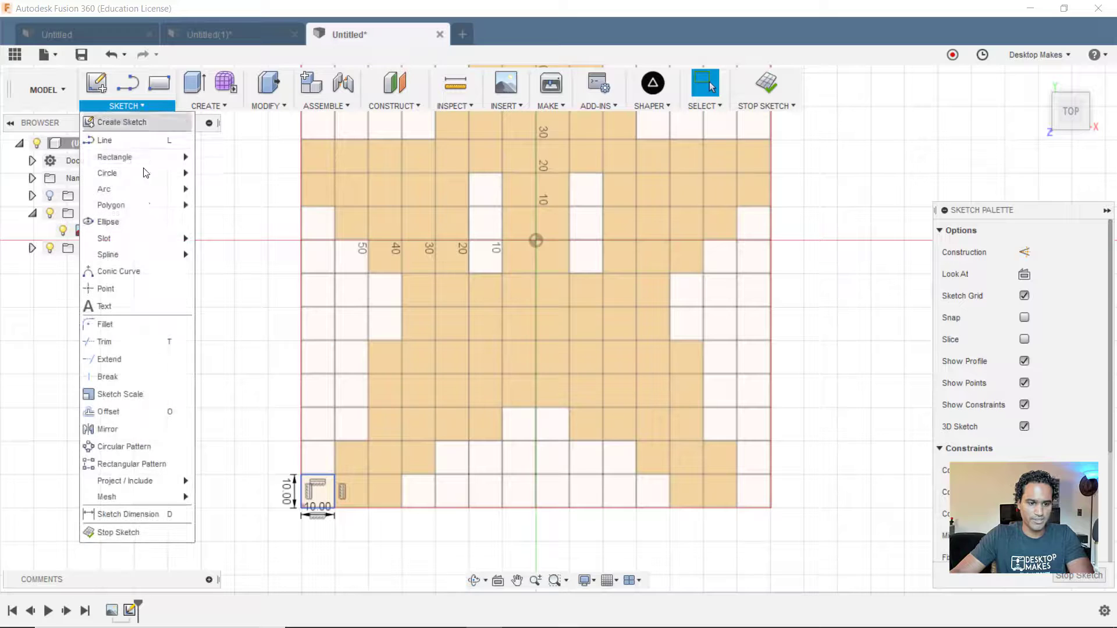
pyautogui.click(153, 463)
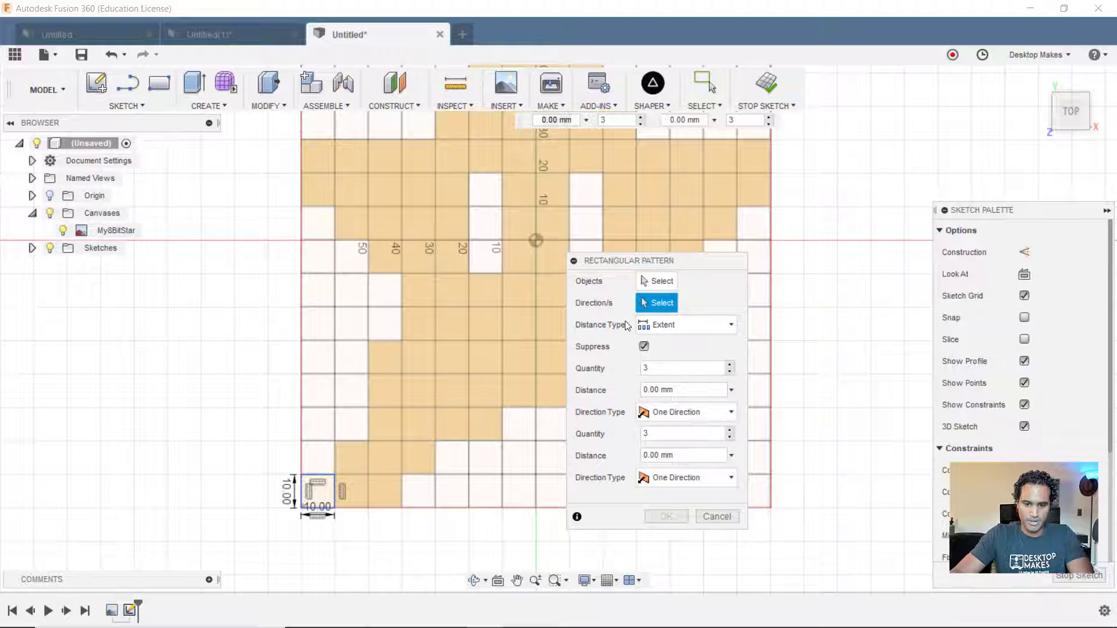
pyautogui.click(658, 285)
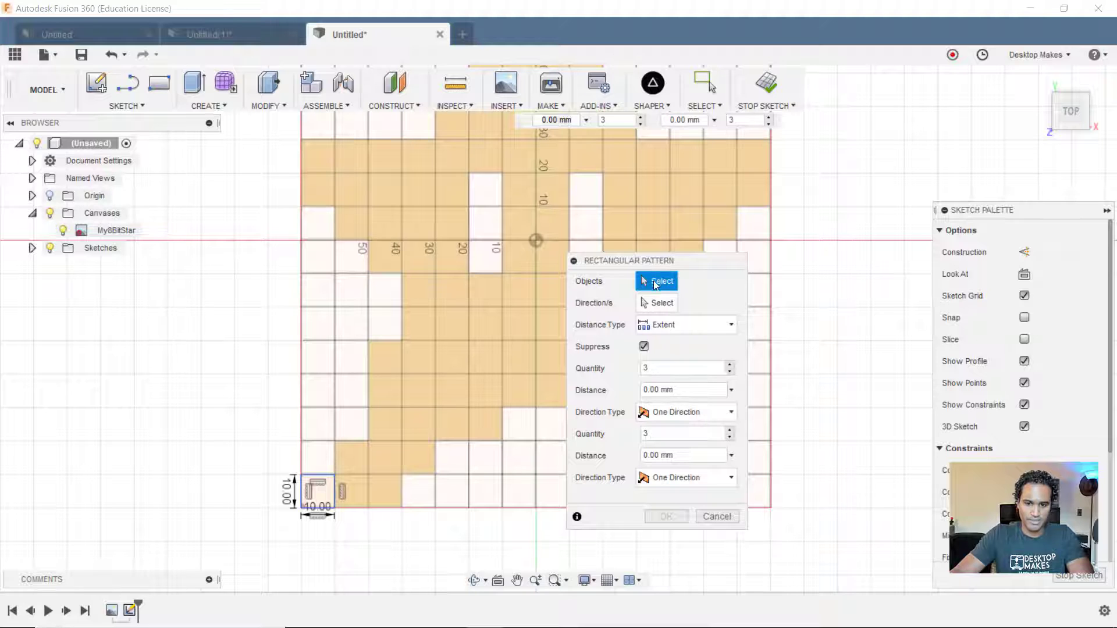
pyautogui.moveTo(376, 474); pyautogui.dragTo(297, 502)
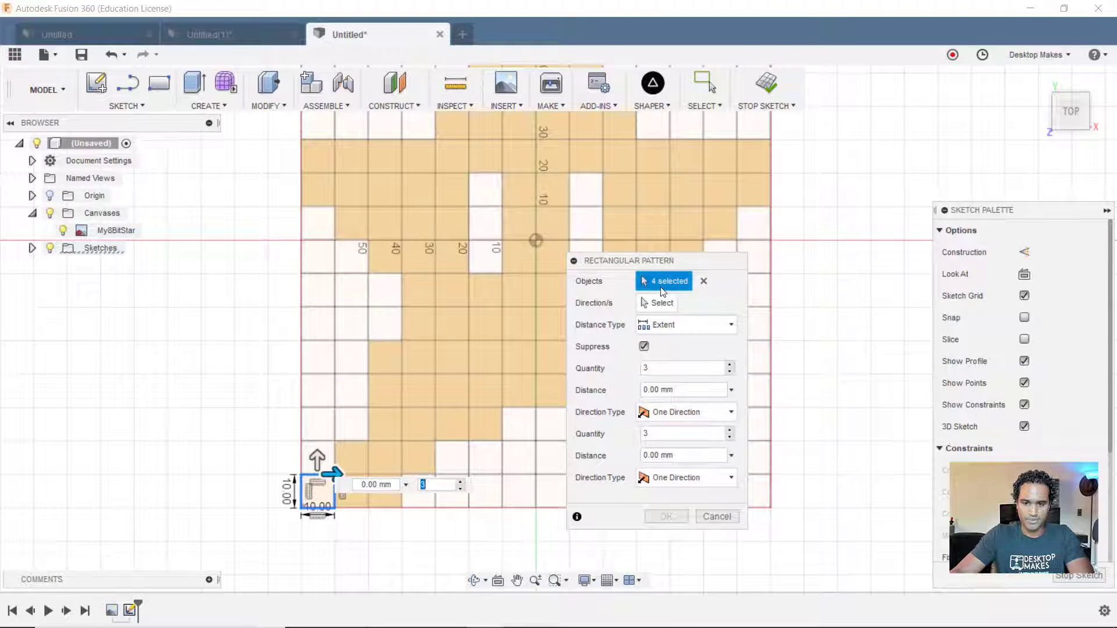
pyautogui.click(662, 303)
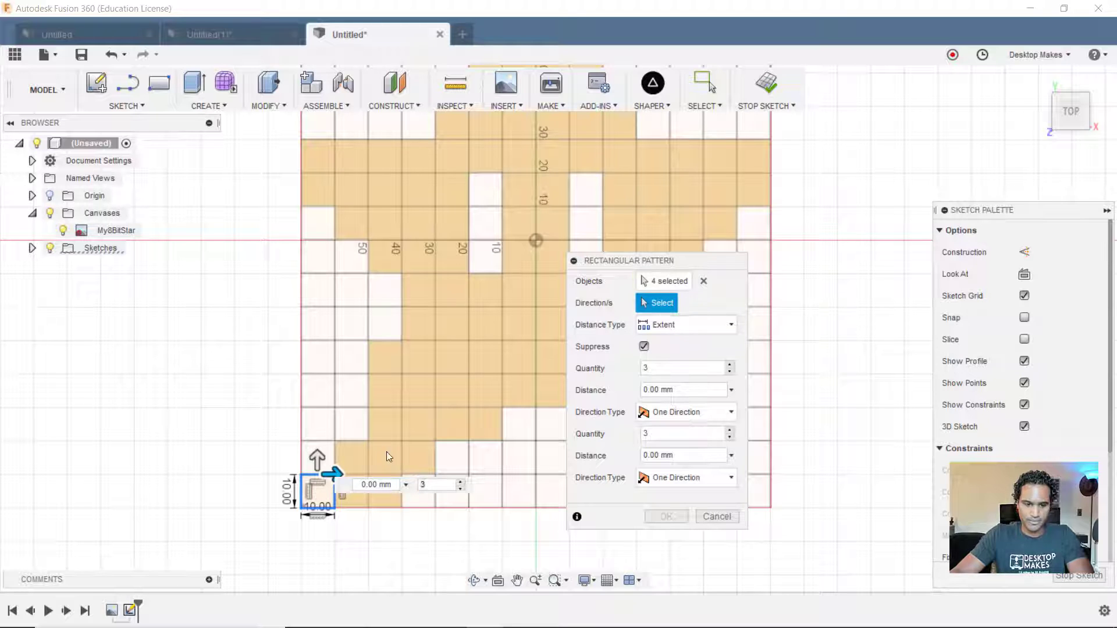
pyautogui.moveTo(336, 472); pyautogui.dragTo(535, 464)
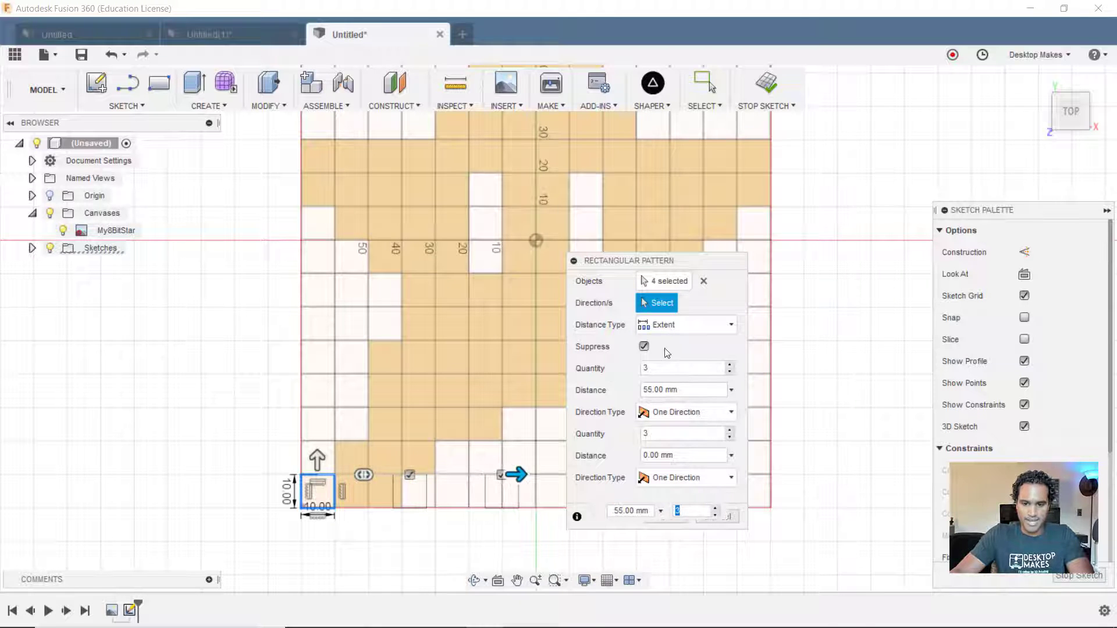
pyautogui.doubleClick(649, 368)
pyautogui.write('1')
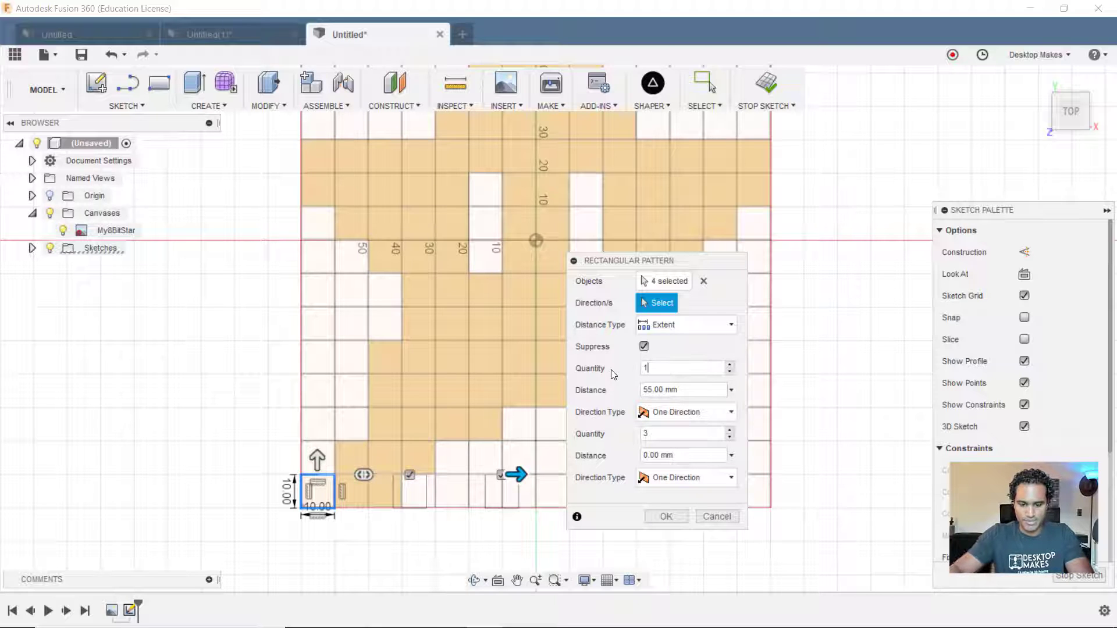
pyautogui.write('4')
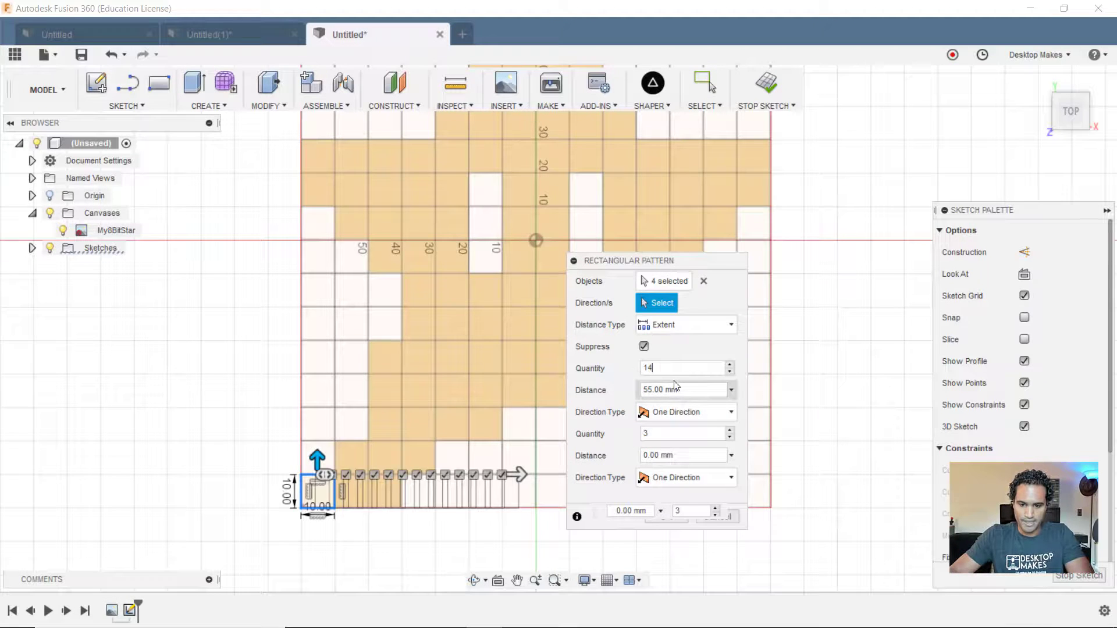
pyautogui.click(679, 325)
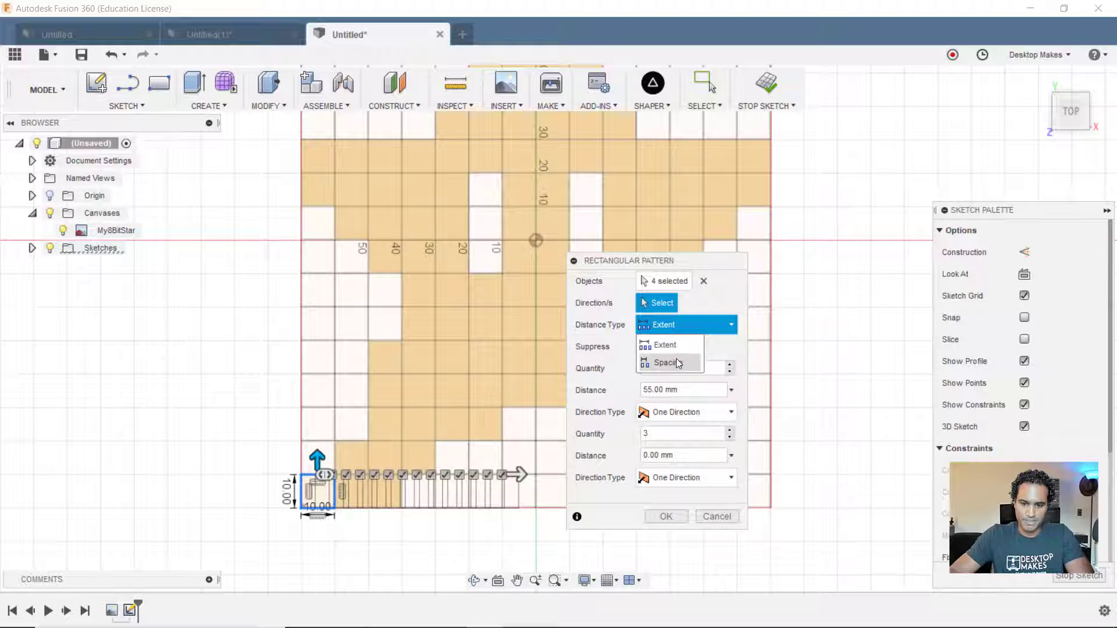
pyautogui.click(676, 363)
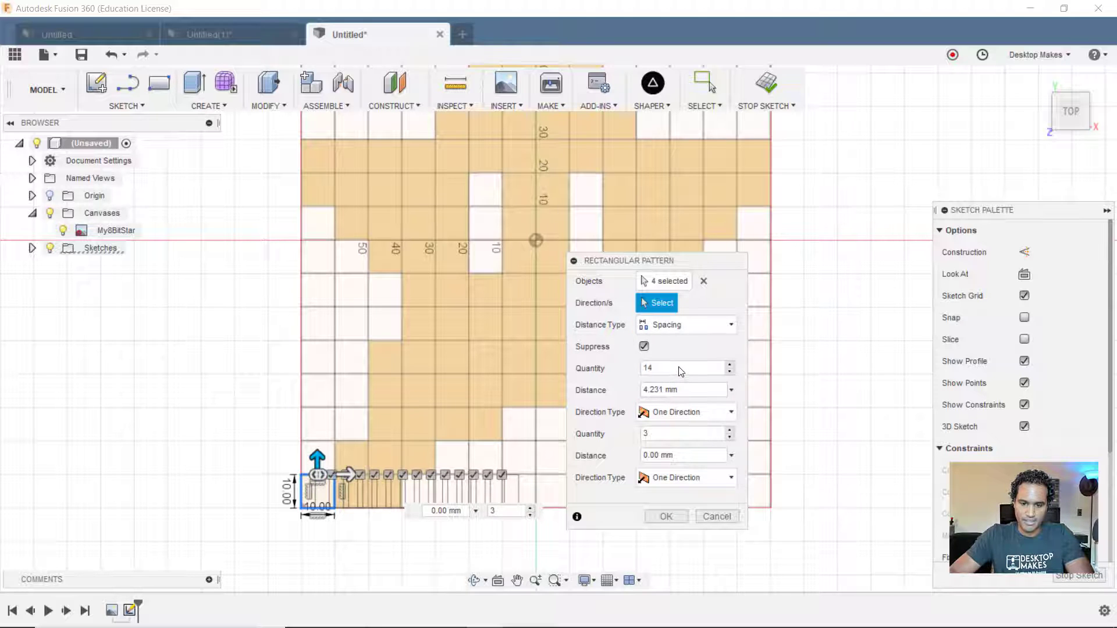
pyautogui.tripleClick(646, 393)
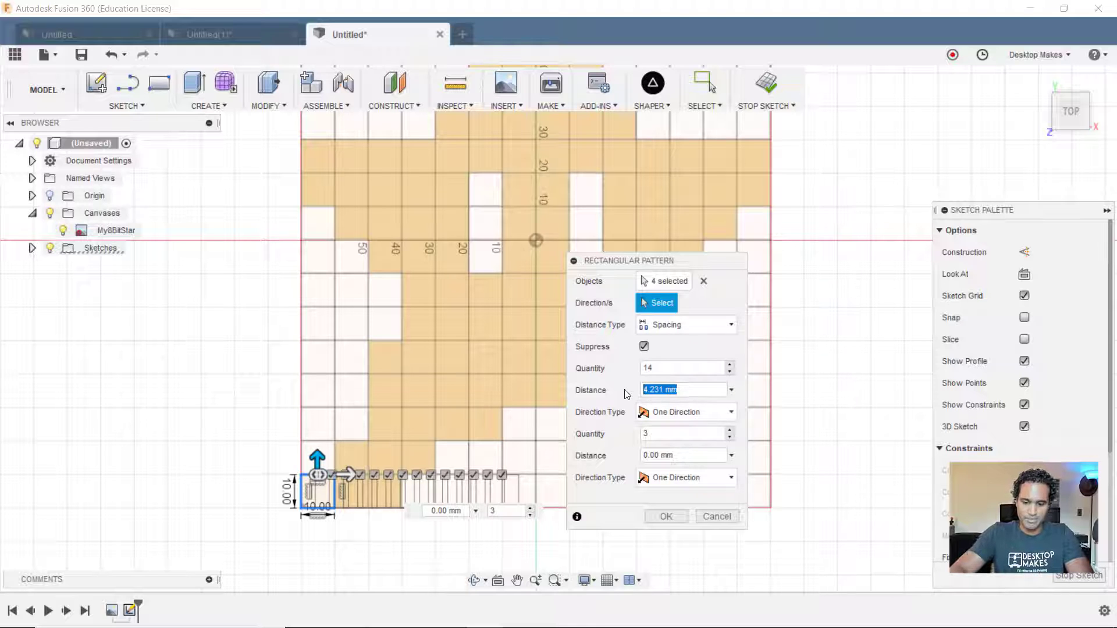
pyautogui.write('10')
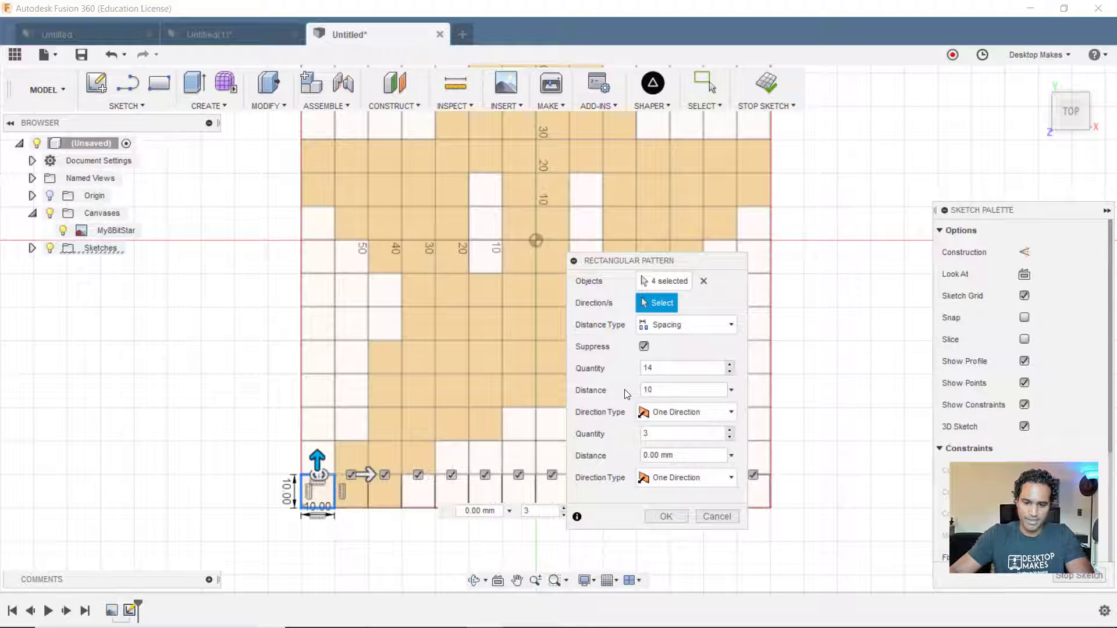
pyautogui.moveTo(694, 259); pyautogui.dragTo(827, 139)
pyautogui.moveTo(500, 317); pyautogui.dragTo(492, 367, button='middle')
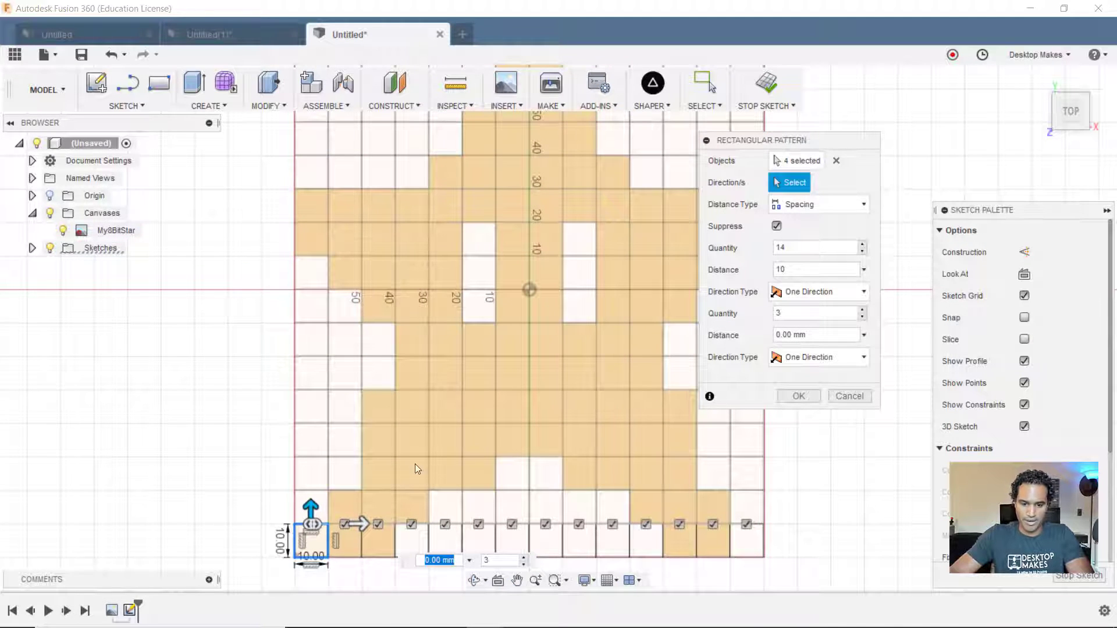
# Add the upward direction with 16 copies at 10 mm spacing and confirm the pattern.
pyautogui.moveTo(310, 505); pyautogui.dragTo(301, 368)
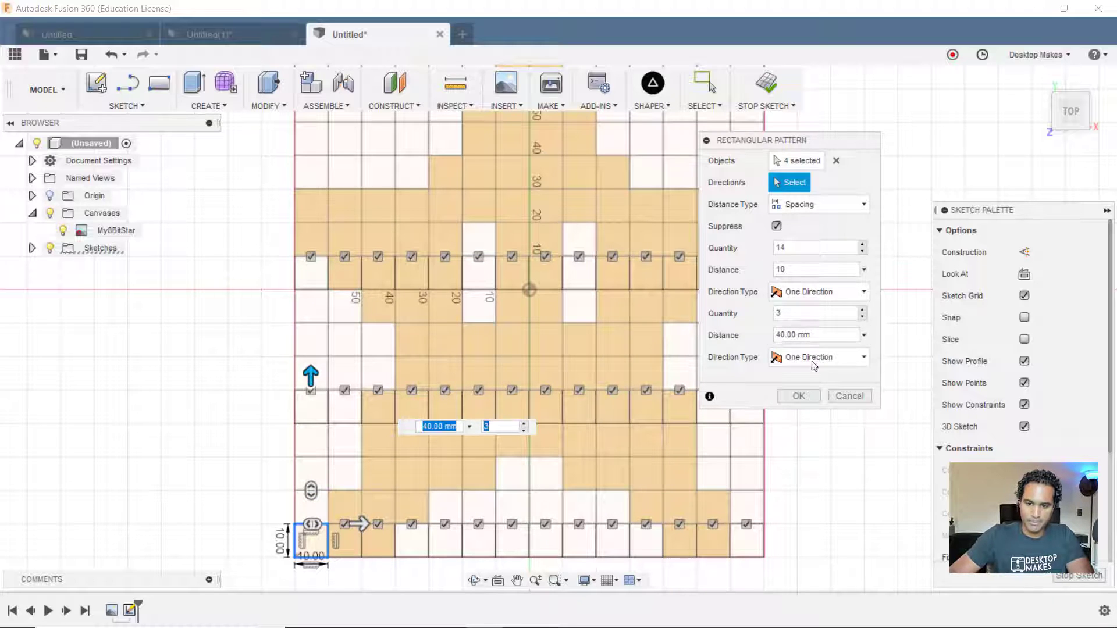
pyautogui.doubleClick(809, 311)
pyautogui.write('16')
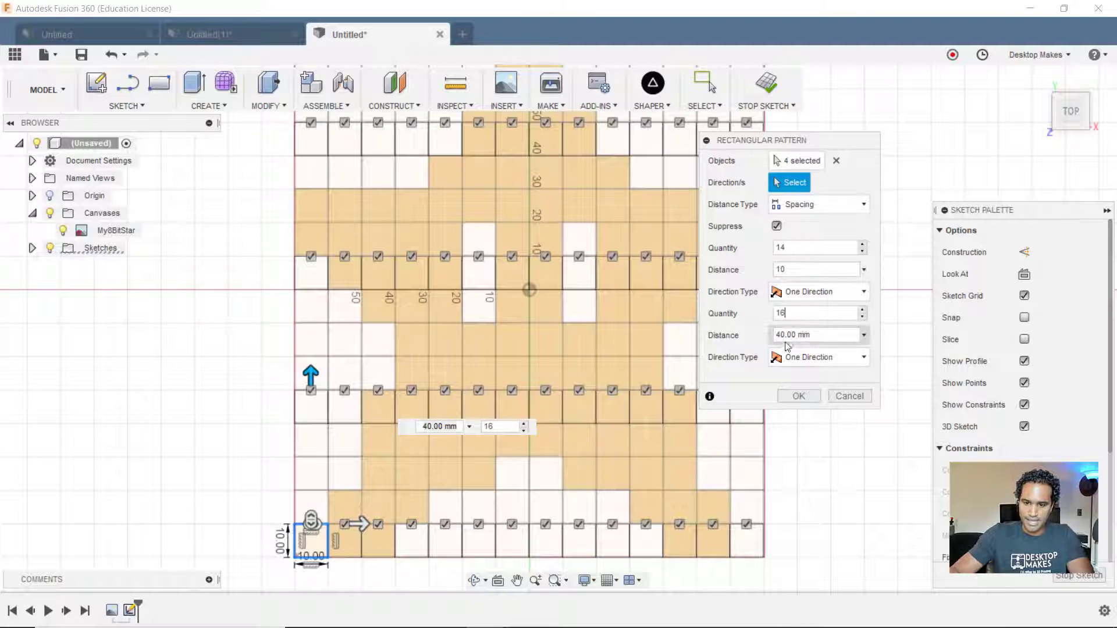
pyautogui.doubleClick(826, 336)
pyautogui.write('10')
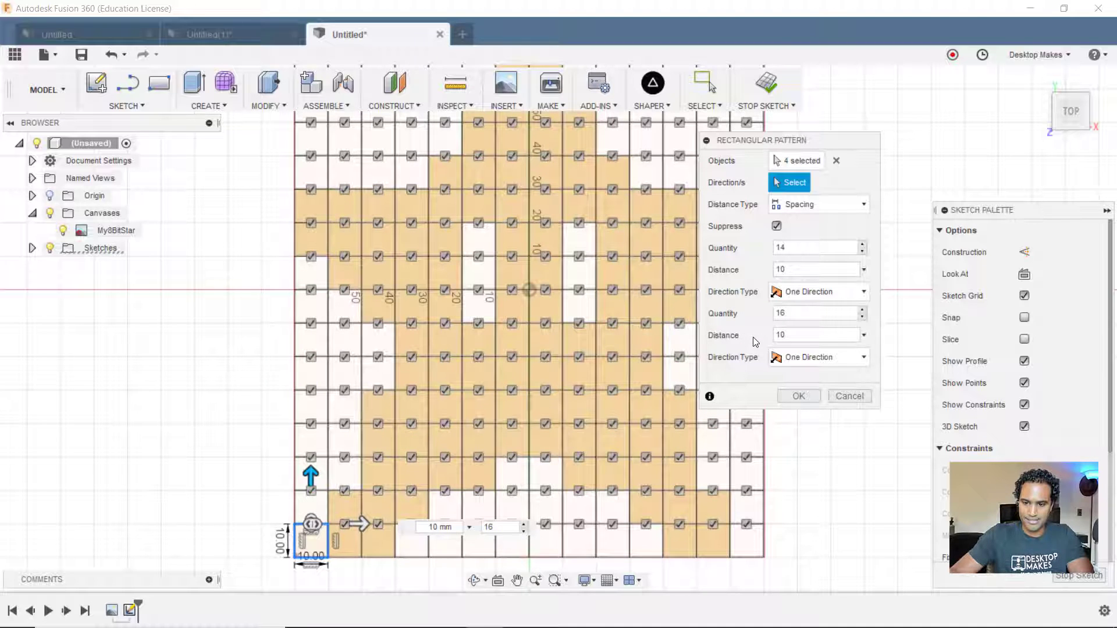
pyautogui.scroll(-3, 580, 322)
pyautogui.moveTo(570, 276); pyautogui.dragTo(540, 324, button='middle')
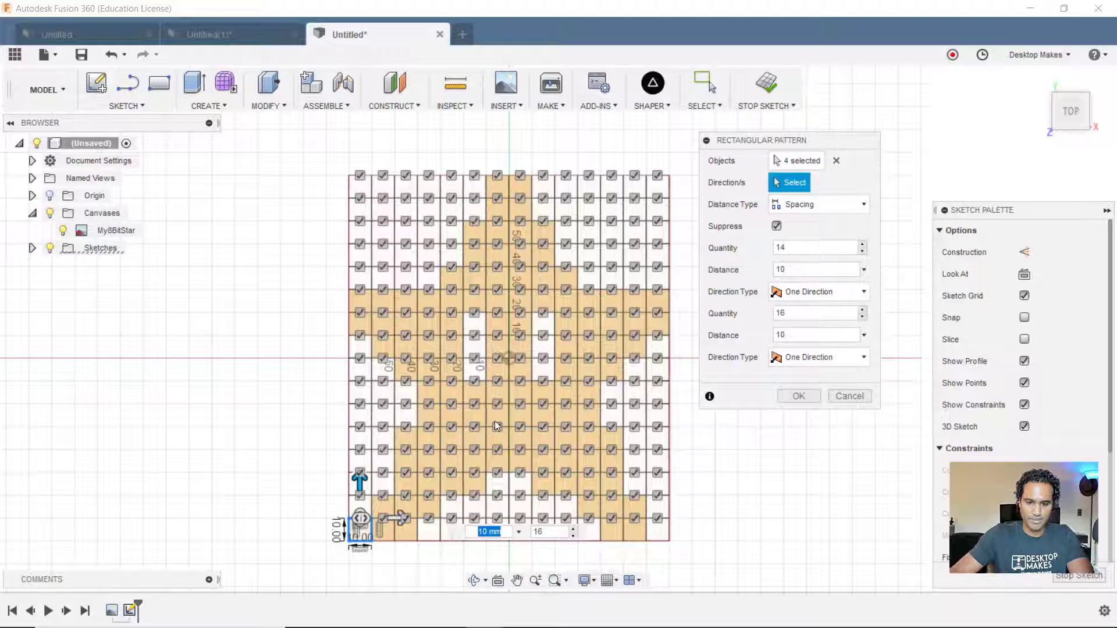
pyautogui.click(802, 396)
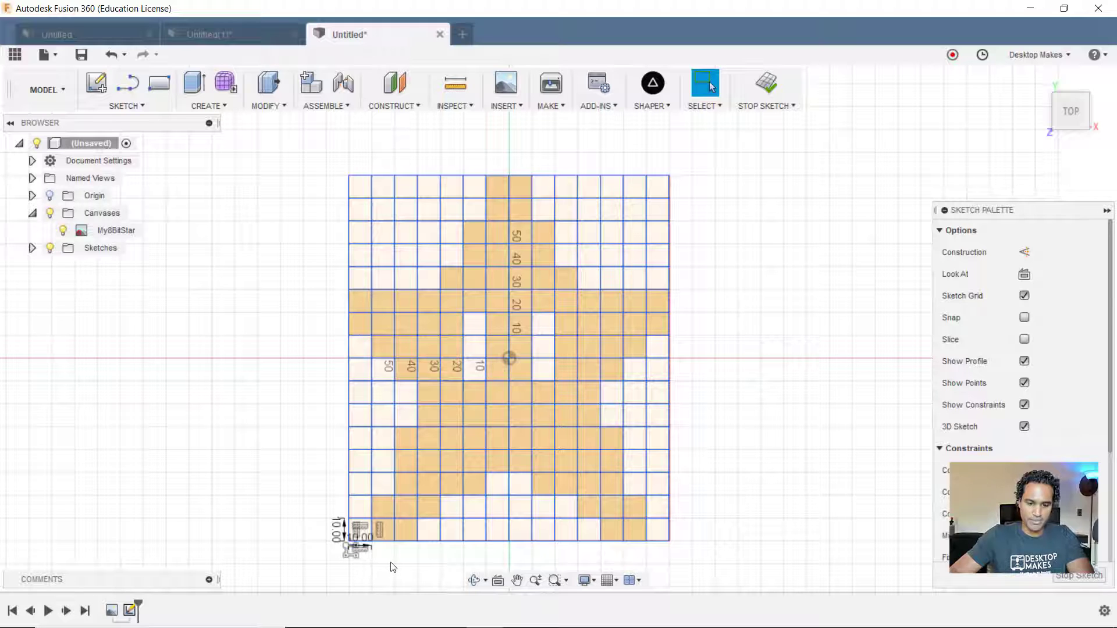
# Paint-select the star's left-half pixel squares and extrude them 30 mm into a new body.
pyautogui.click(766, 94)
pyautogui.keyDown('shift'); pyautogui.moveTo(758, 444); pyautogui.dragTo(764, 411, button='middle'); pyautogui.keyUp('shift')
pyautogui.click(210, 105)
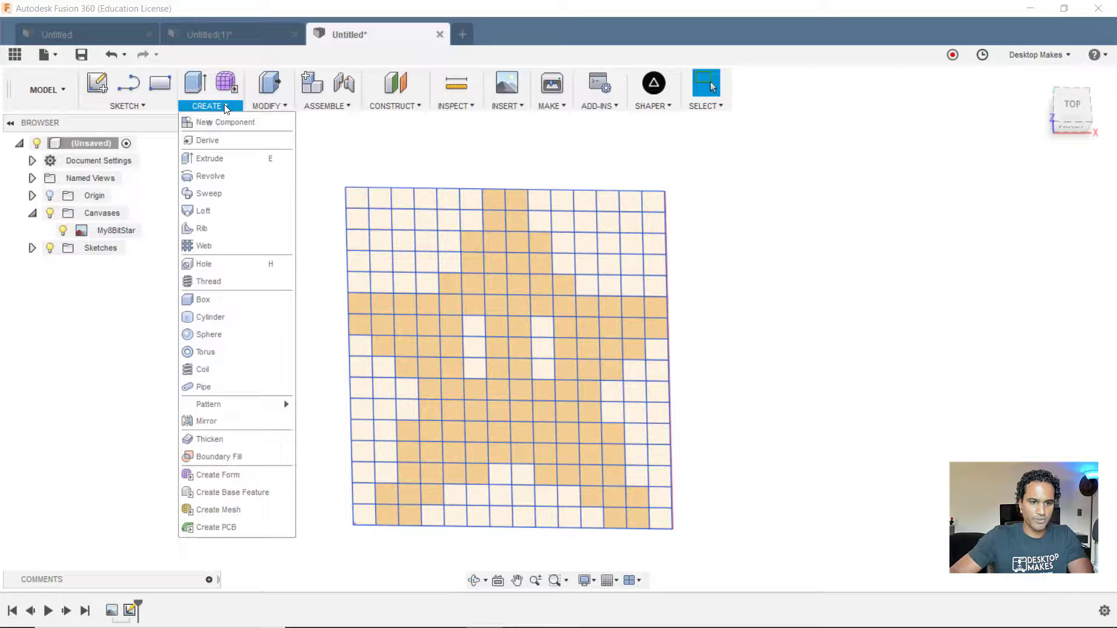
pyautogui.click(208, 158)
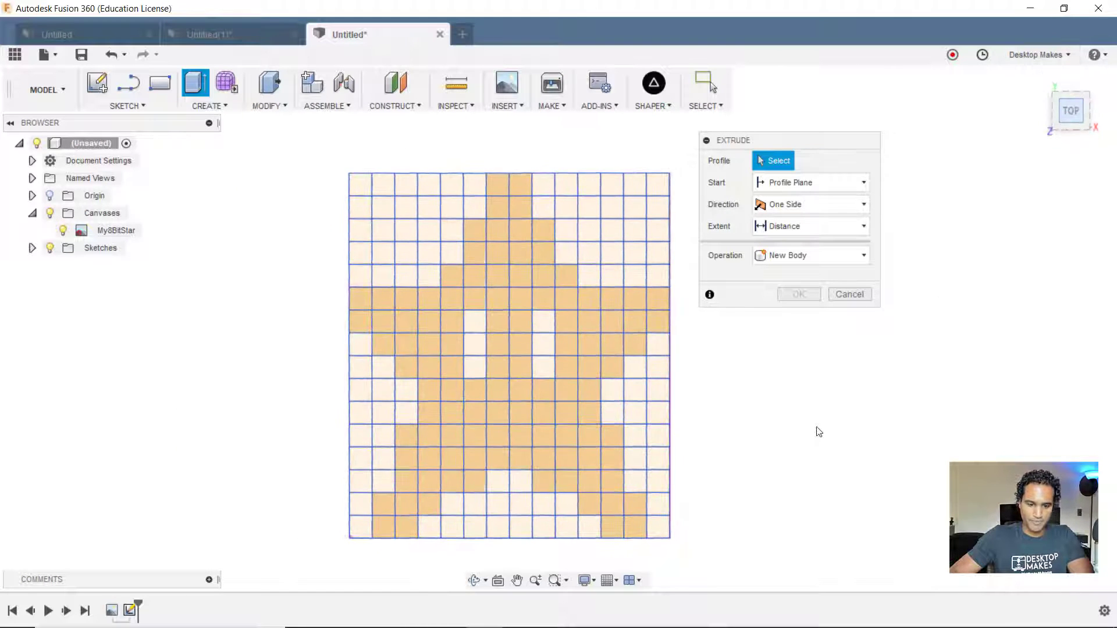
pyautogui.click(694, 108)
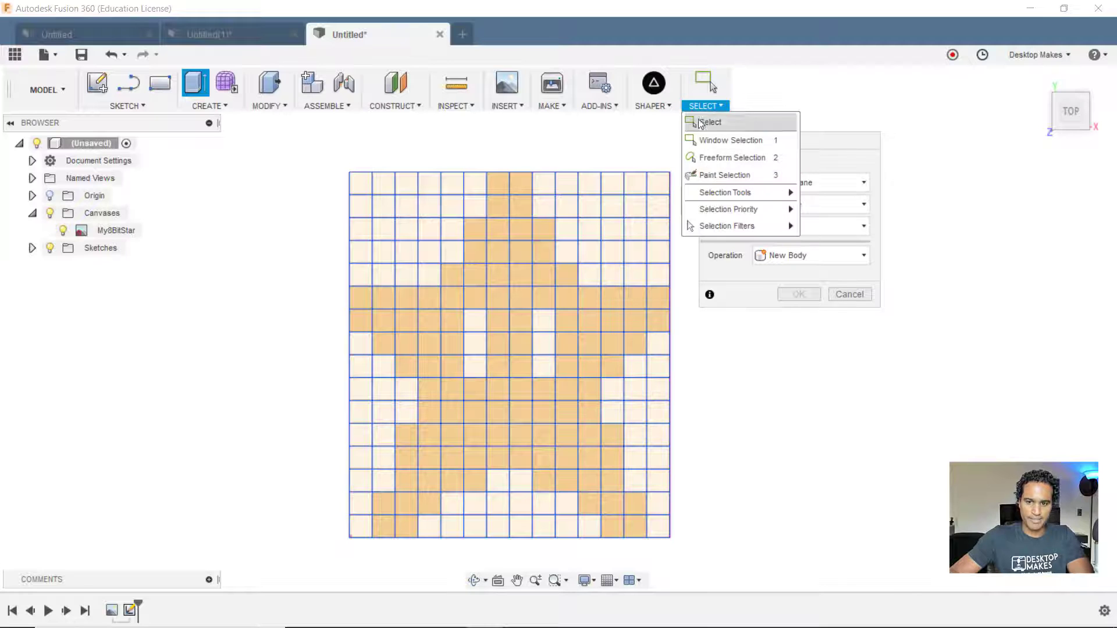
pyautogui.click(721, 174)
pyautogui.scroll(3, 391, 561)
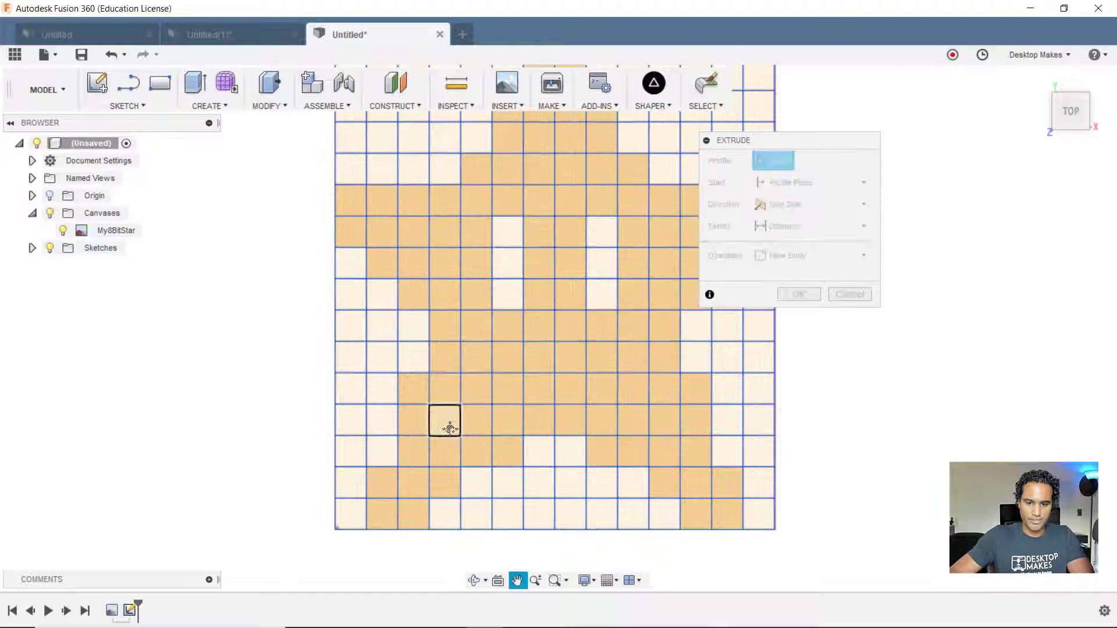
pyautogui.moveTo(439, 430); pyautogui.dragTo(365, 448)
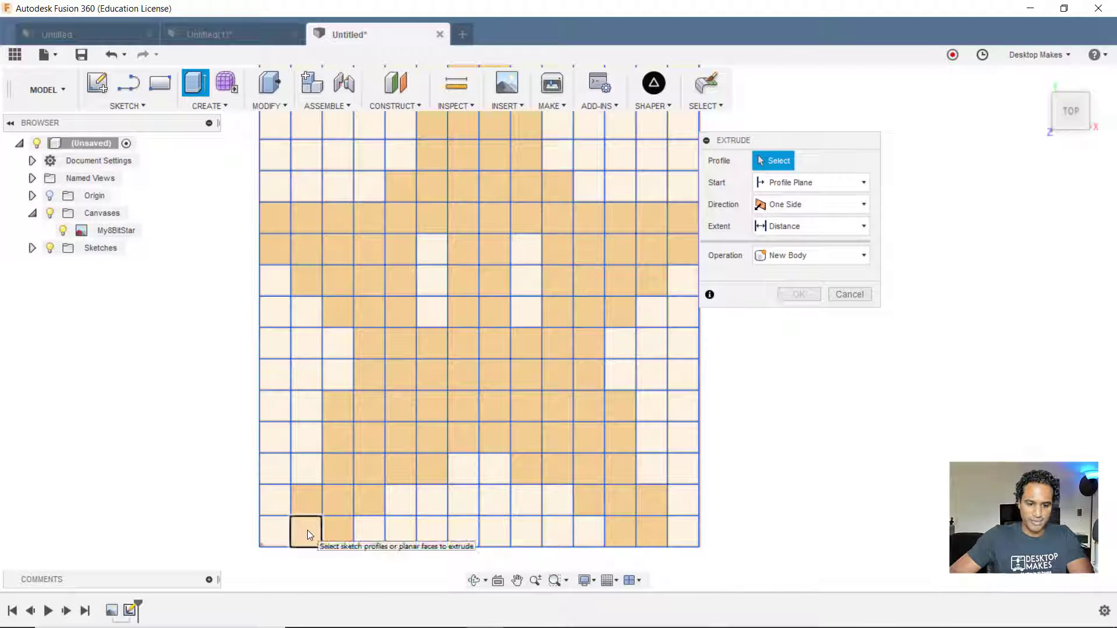
pyautogui.moveTo(307, 534)
pyautogui.mouseDown()
pyautogui.moveTo(363, 487)
pyautogui.moveTo(363, 421)
pyautogui.moveTo(412, 456)
pyautogui.moveTo(471, 370)
pyautogui.moveTo(471, 166)
pyautogui.moveTo(446, 253)
pyautogui.moveTo(424, 275)
pyautogui.moveTo(364, 297)
pyautogui.moveTo(359, 339)
pyautogui.moveTo(406, 440)
pyautogui.moveTo(405, 383)
pyautogui.moveTo(435, 317)
pyautogui.moveTo(213, 447)
pyautogui.mouseUp()
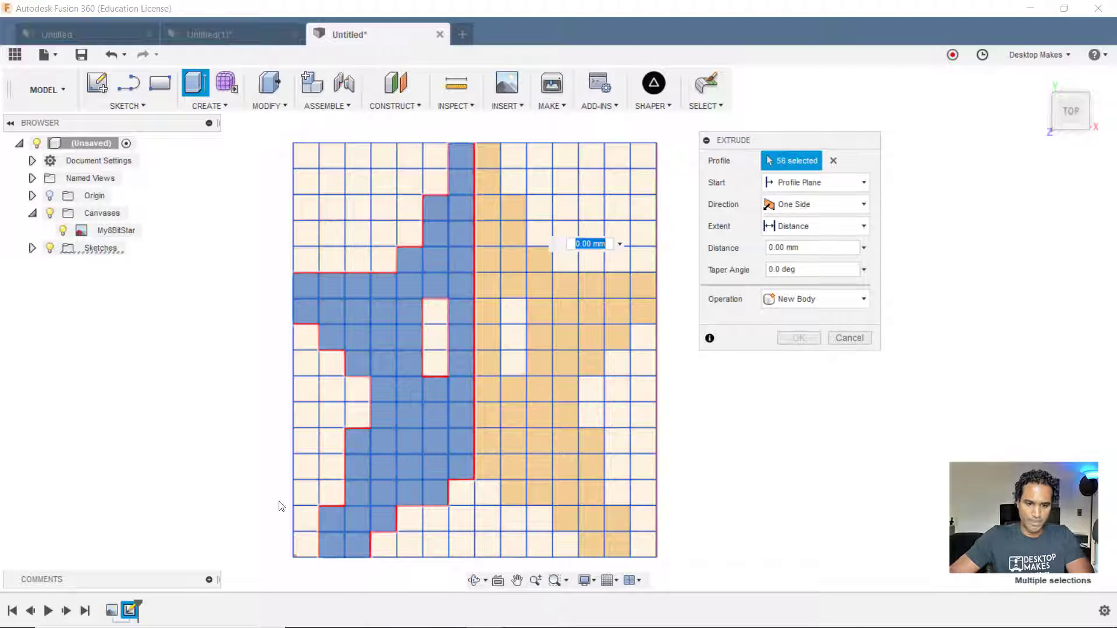
pyautogui.click(791, 249)
pyautogui.write('3')
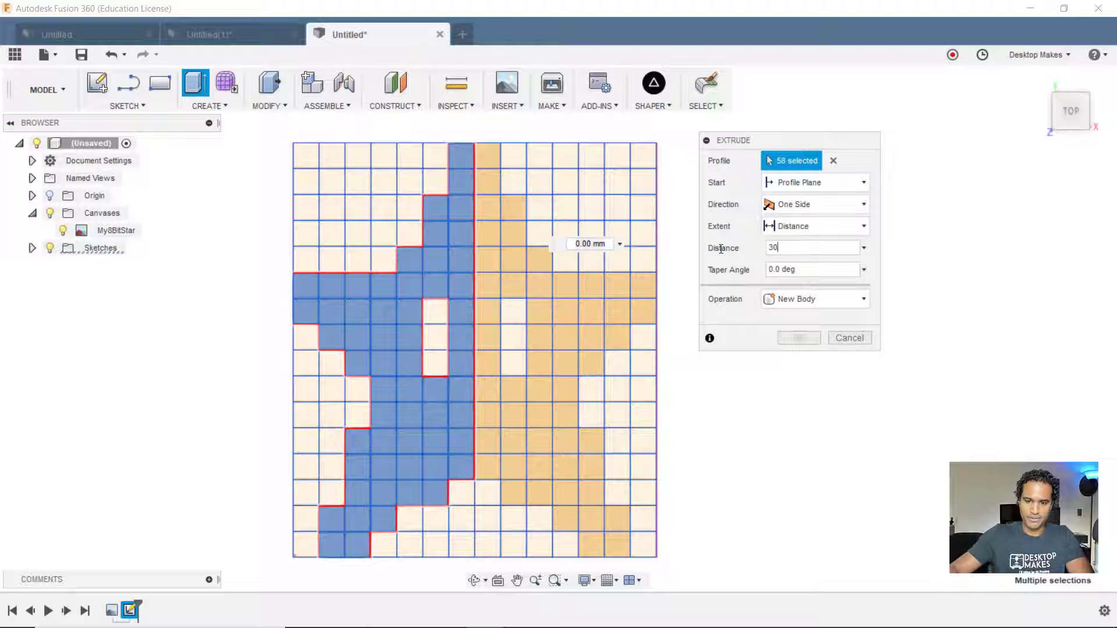
pyautogui.write('0')
pyautogui.click(813, 336)
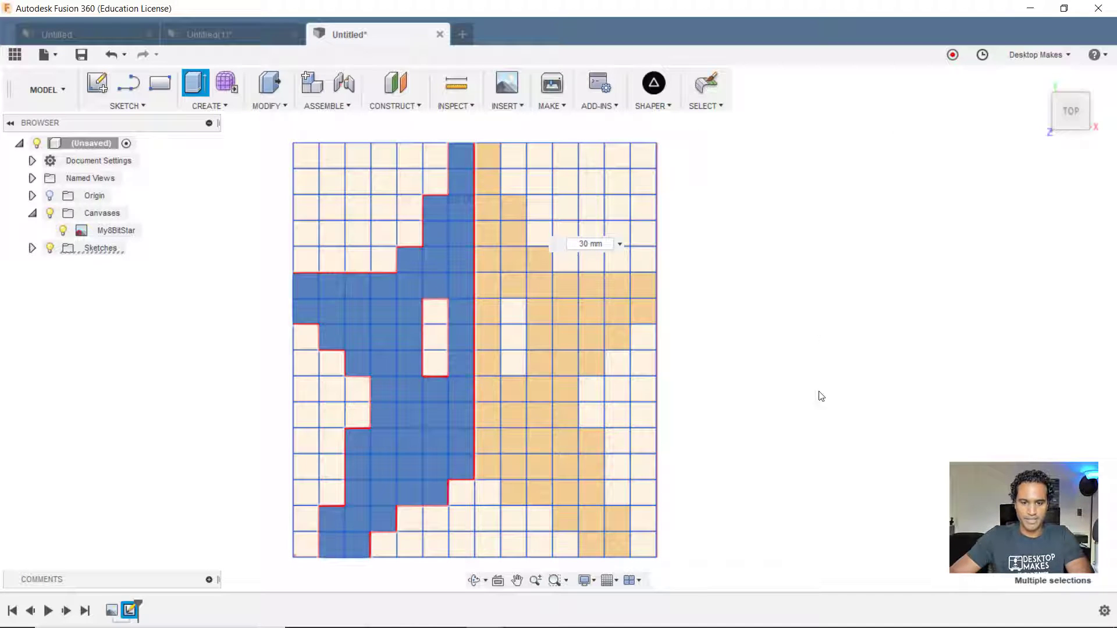
pyautogui.keyDown('shift'); pyautogui.moveTo(815, 456); pyautogui.dragTo(797, 405, button='middle'); pyautogui.keyUp('shift')
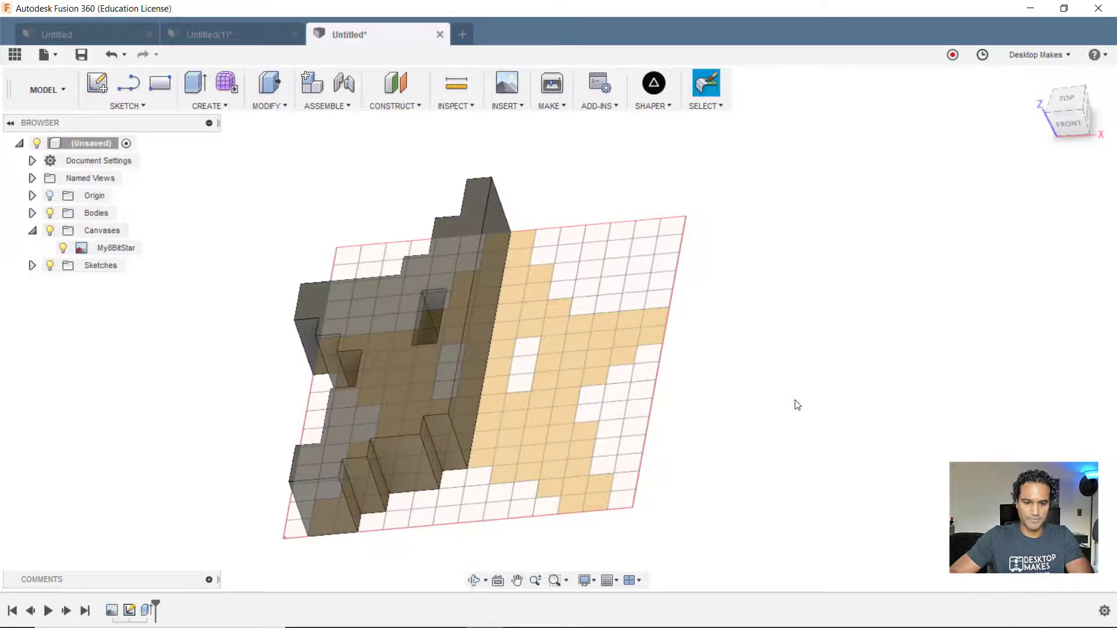
# Hide the star canvas and mirror the half-star body across its inner side face.
pyautogui.click(50, 230)
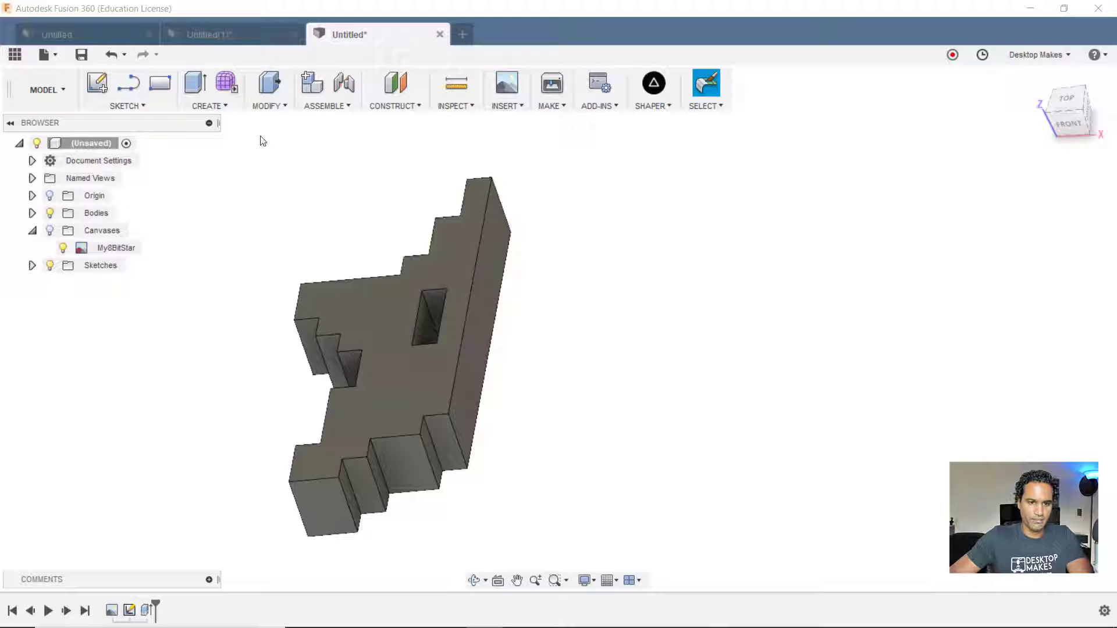
pyautogui.click(210, 106)
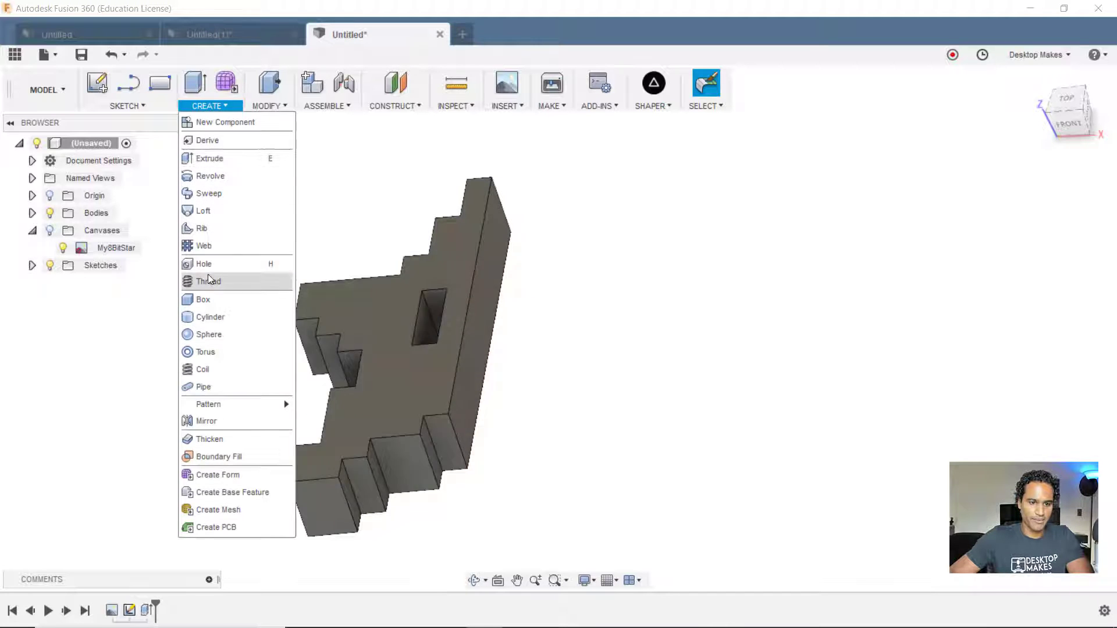
pyautogui.click(235, 421)
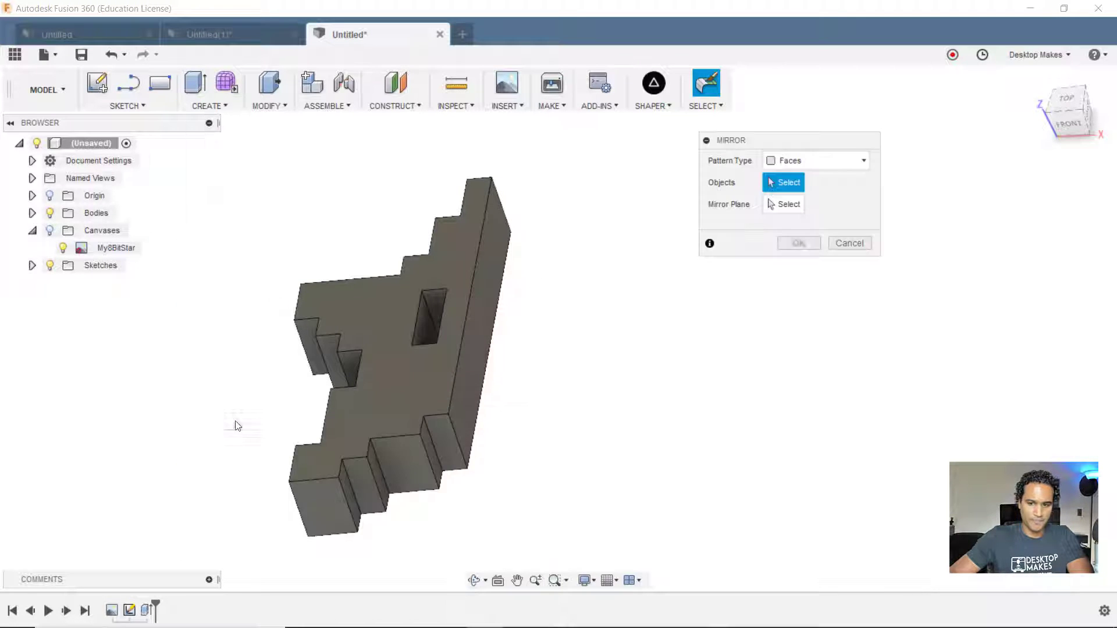
pyautogui.moveTo(851, 146); pyautogui.dragTo(769, 191)
pyautogui.click(733, 208)
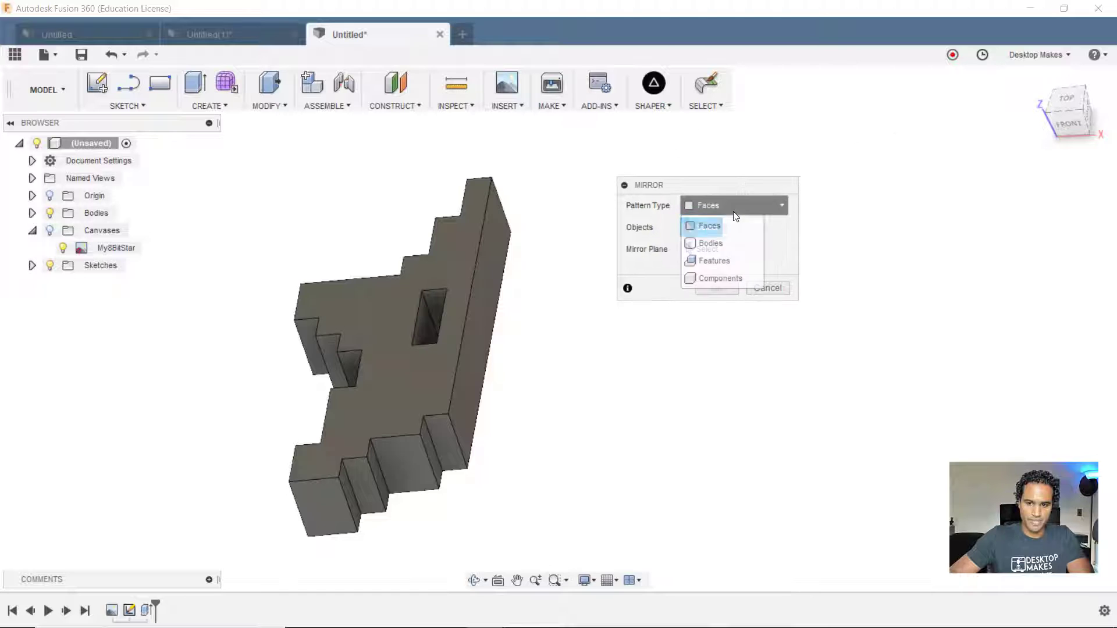
pyautogui.click(725, 244)
pyautogui.click(442, 379)
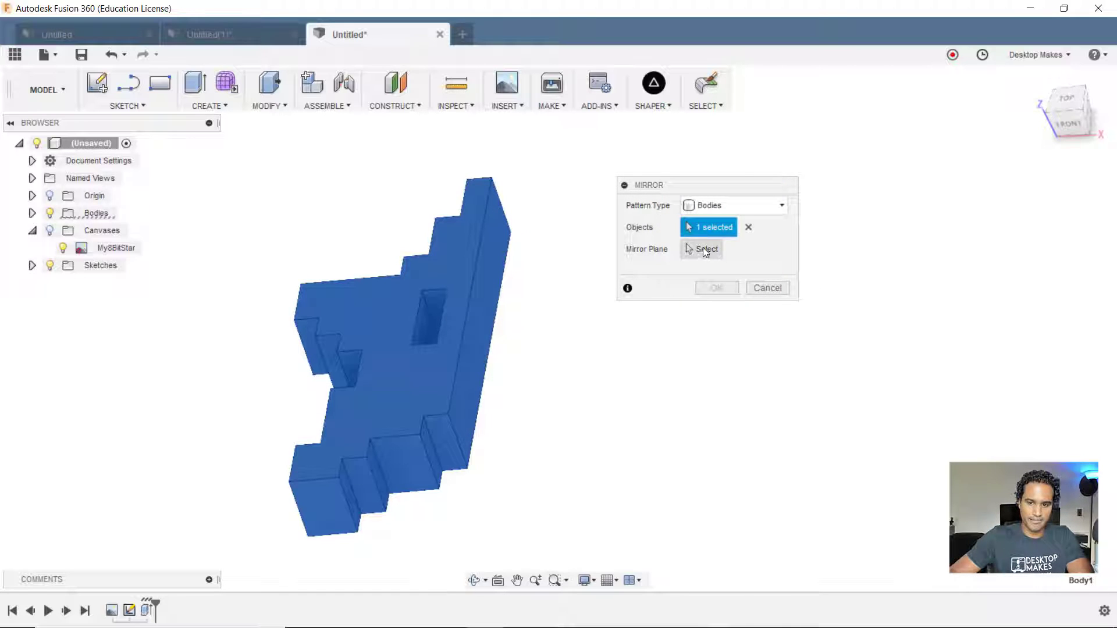
pyautogui.click(703, 249)
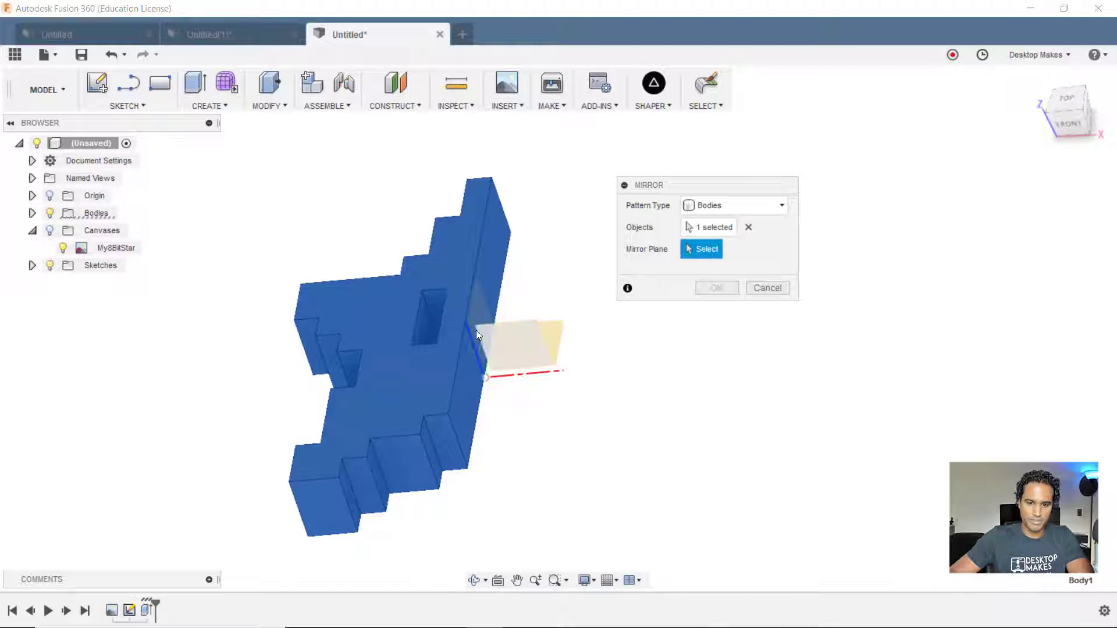
pyautogui.click(497, 257)
pyautogui.click(716, 288)
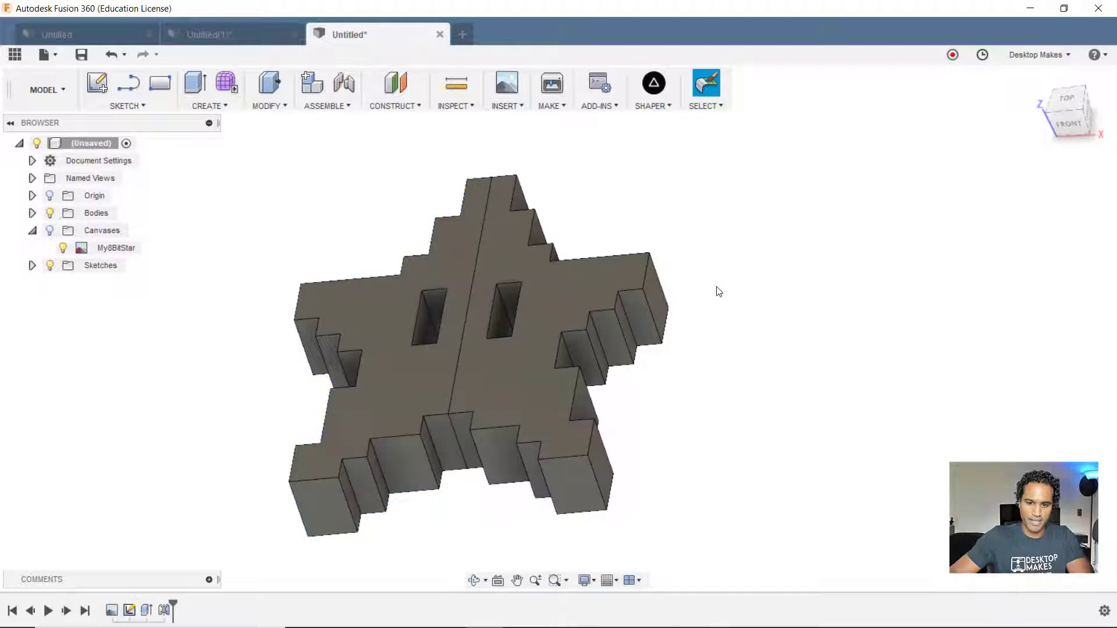
# Toggle Body1 and Body2 visibility to check both star halves.
pyautogui.click(33, 213)
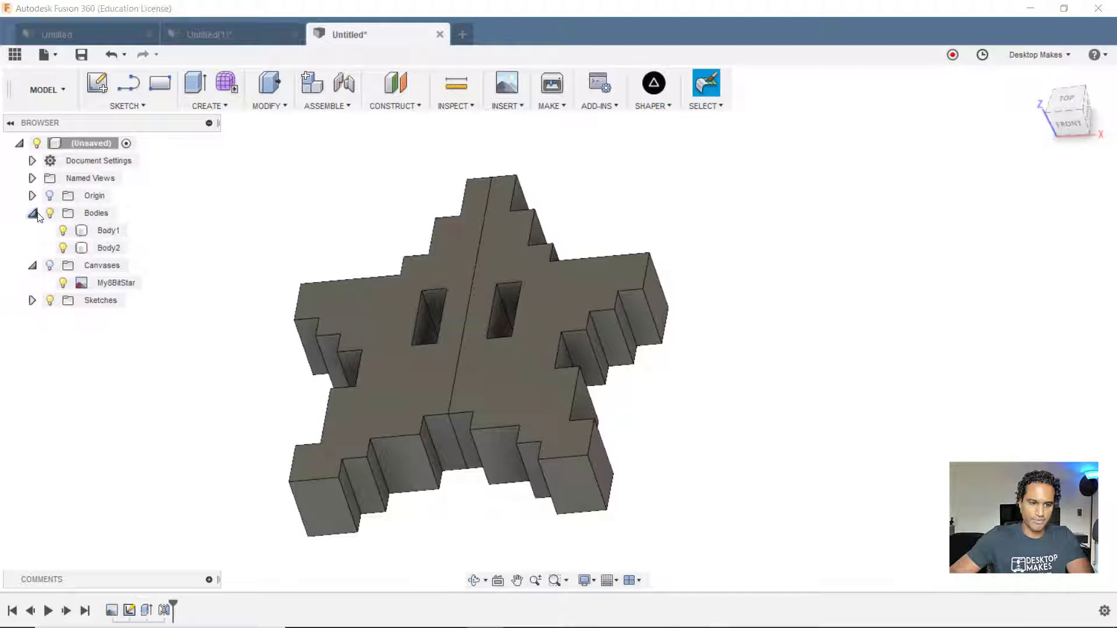
pyautogui.click(61, 231)
pyautogui.click(62, 231)
pyautogui.click(63, 248)
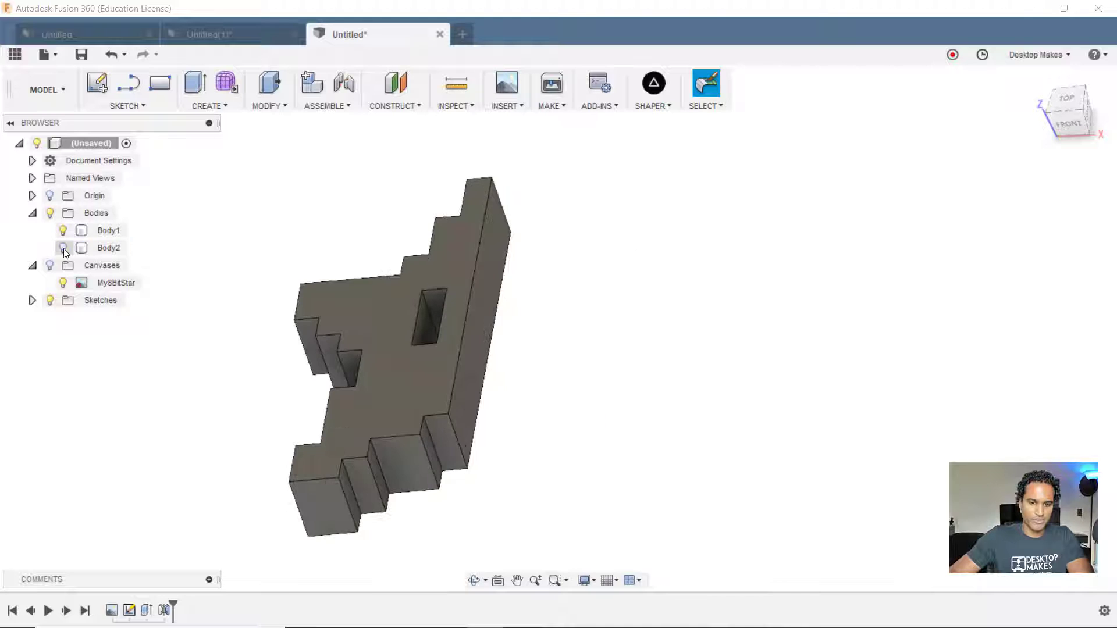
pyautogui.click(63, 248)
# Combine Body1 and Body2 with Join into a single star body.
pyautogui.click(268, 106)
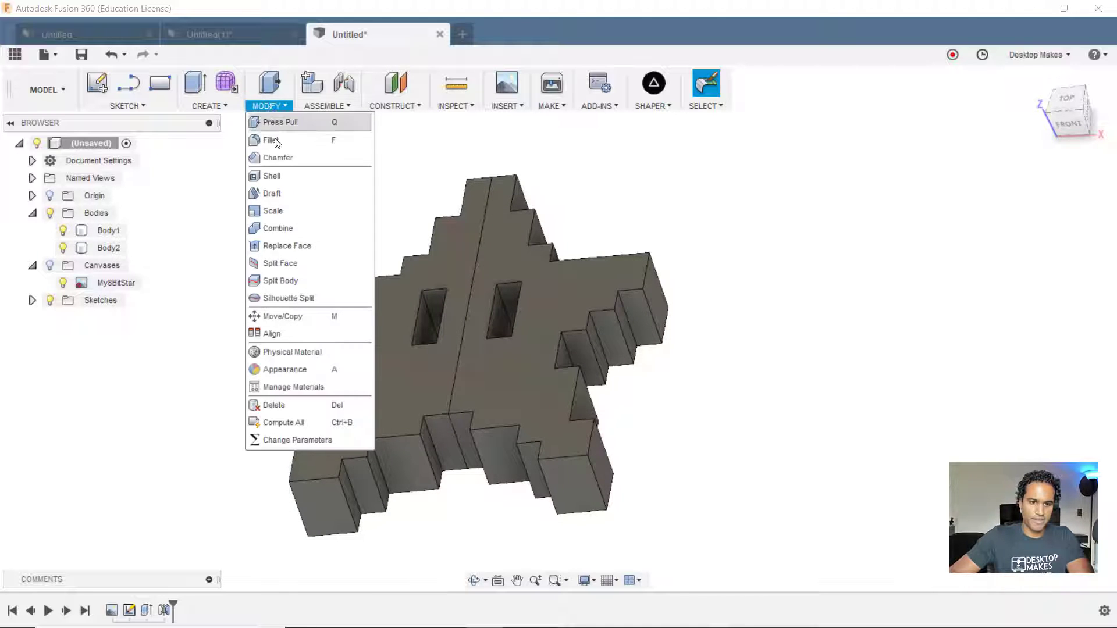
pyautogui.click(288, 227)
pyautogui.click(389, 358)
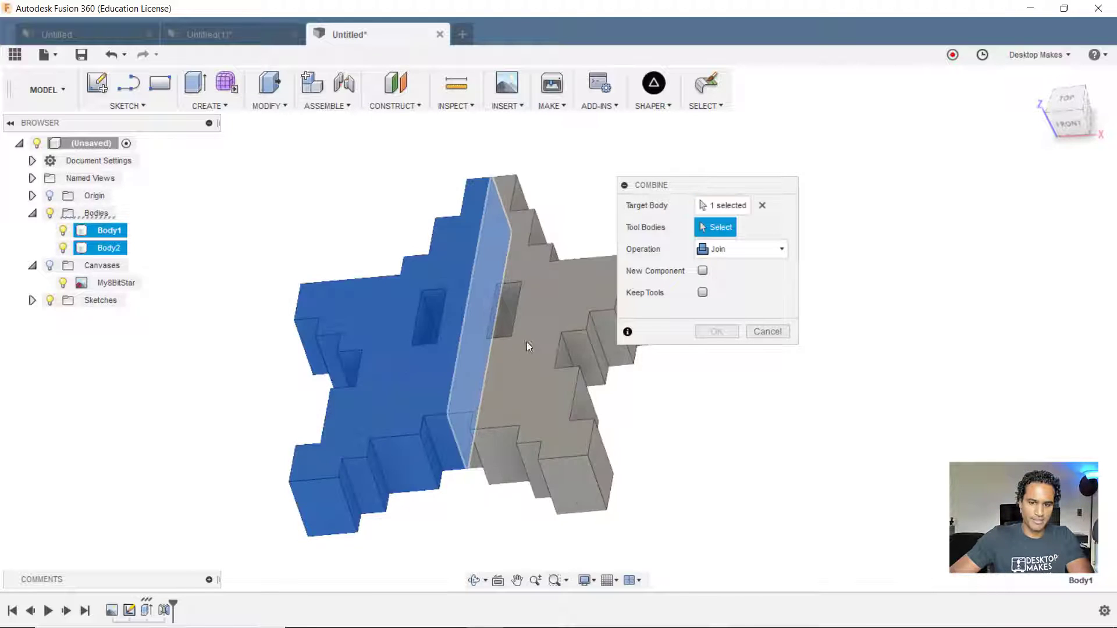
pyautogui.click(539, 327)
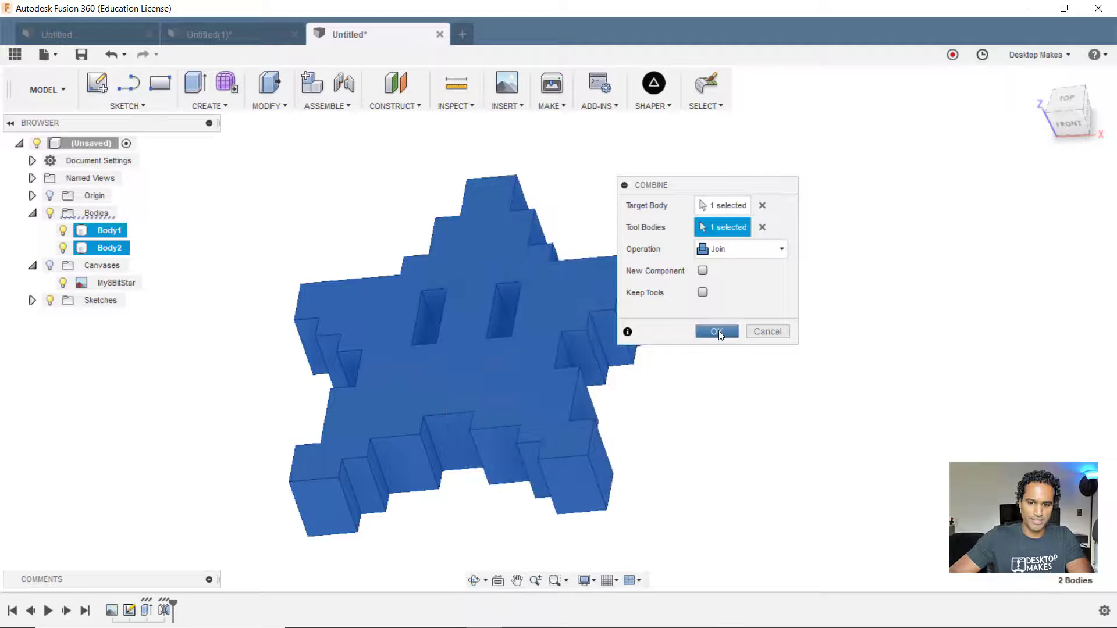
pyautogui.click(718, 330)
pyautogui.keyDown('shift'); pyautogui.moveTo(852, 381); pyautogui.dragTo(287, 392, button='middle'); pyautogui.keyUp('shift')
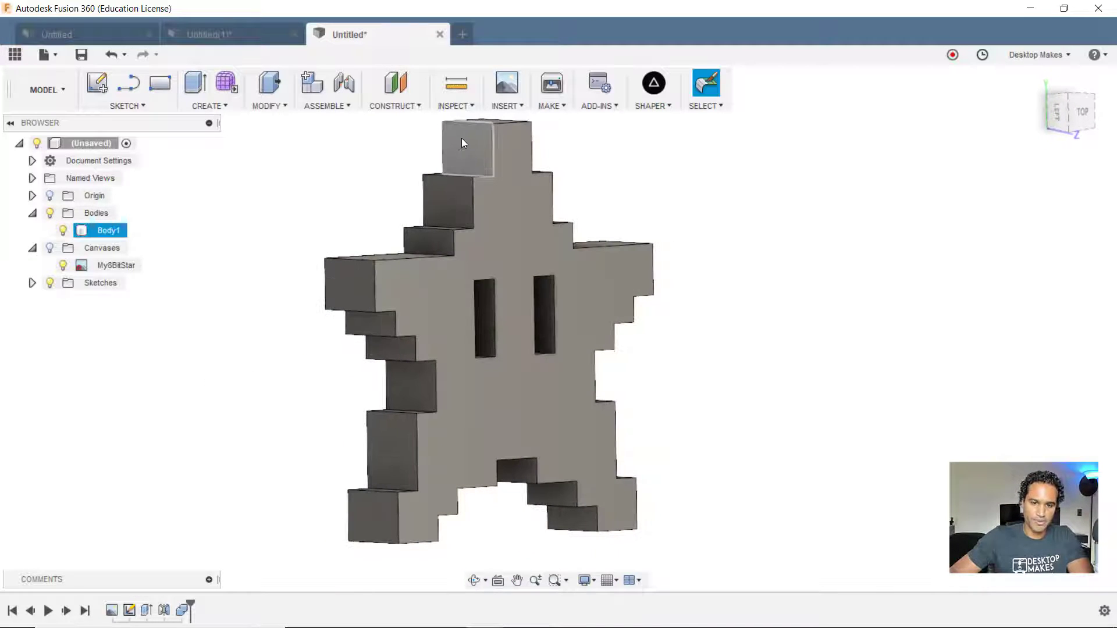
# Start a sketch on the star's bottom middle face with Slice enabled.
pyautogui.click(762, 359)
pyautogui.keyDown('shift'); pyautogui.moveTo(763, 359); pyautogui.dragTo(745, 305, button='middle'); pyautogui.keyUp('shift')
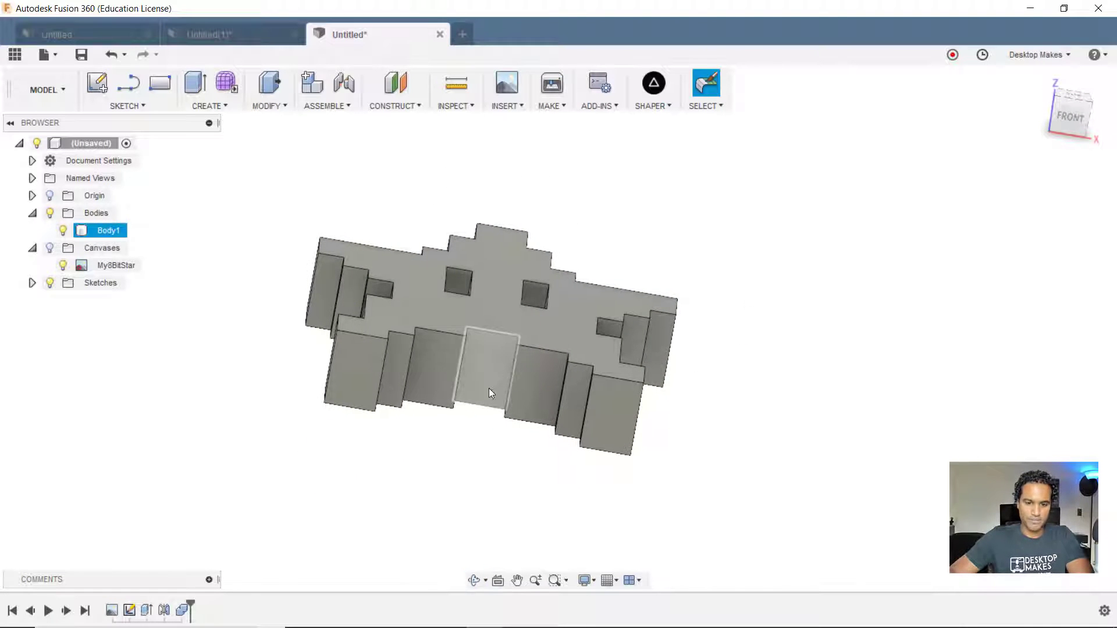
pyautogui.click(124, 106)
pyautogui.click(135, 125)
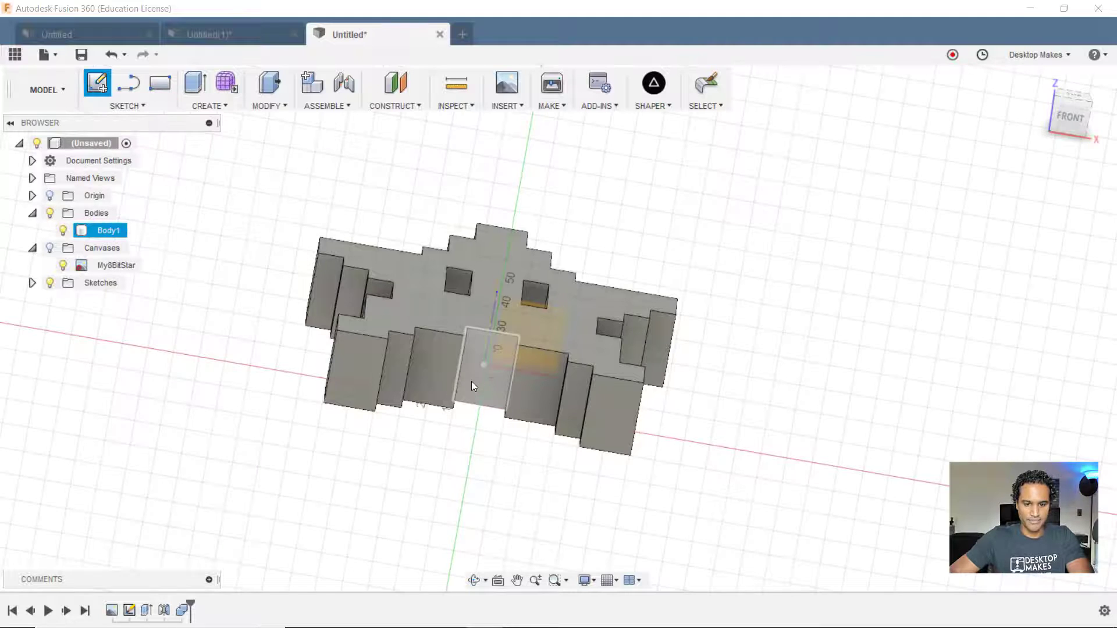
pyautogui.click(471, 381)
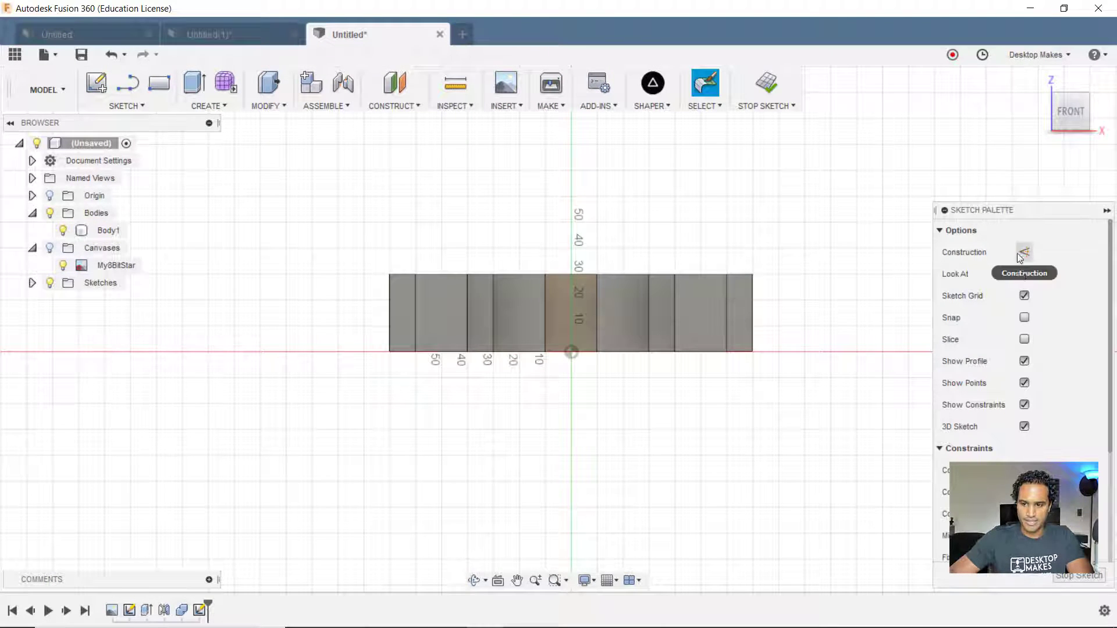
pyautogui.click(1025, 341)
pyautogui.scroll(4, 623, 374)
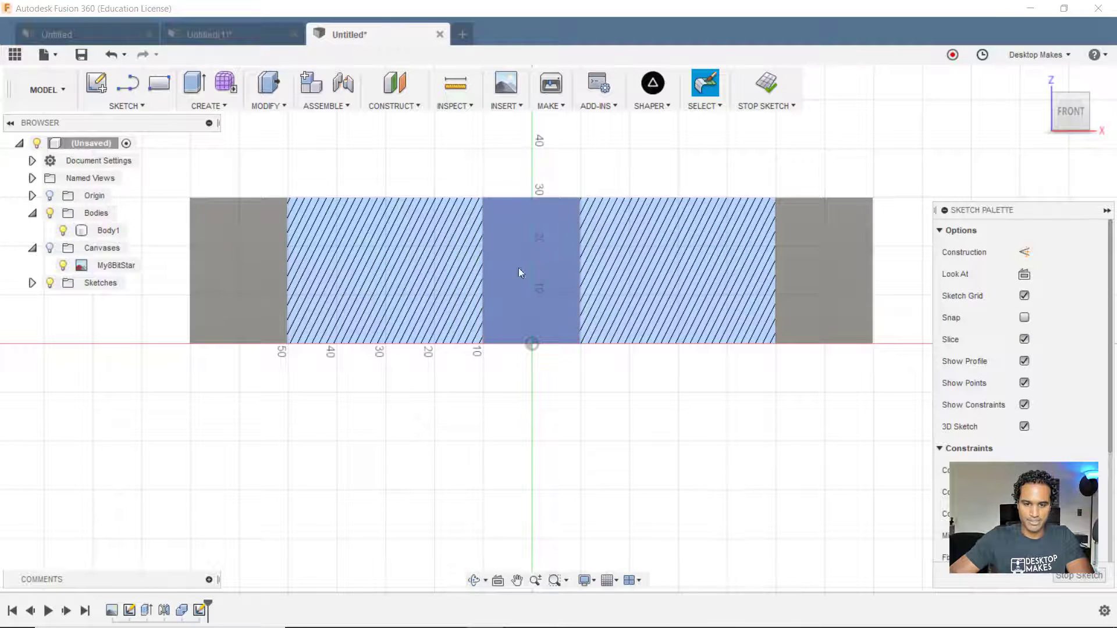
pyautogui.moveTo(534, 253); pyautogui.dragTo(544, 344, button='middle')
pyautogui.scroll(2, 545, 346)
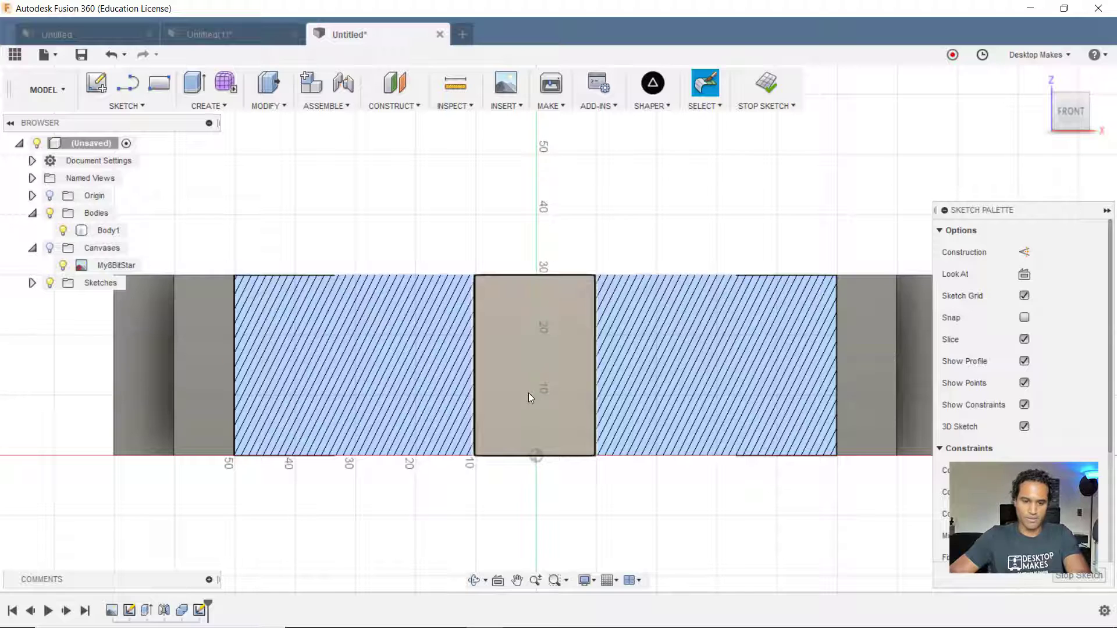
# Draw a corner-to-corner diagonal line across the middle face.
pyautogui.click(124, 106)
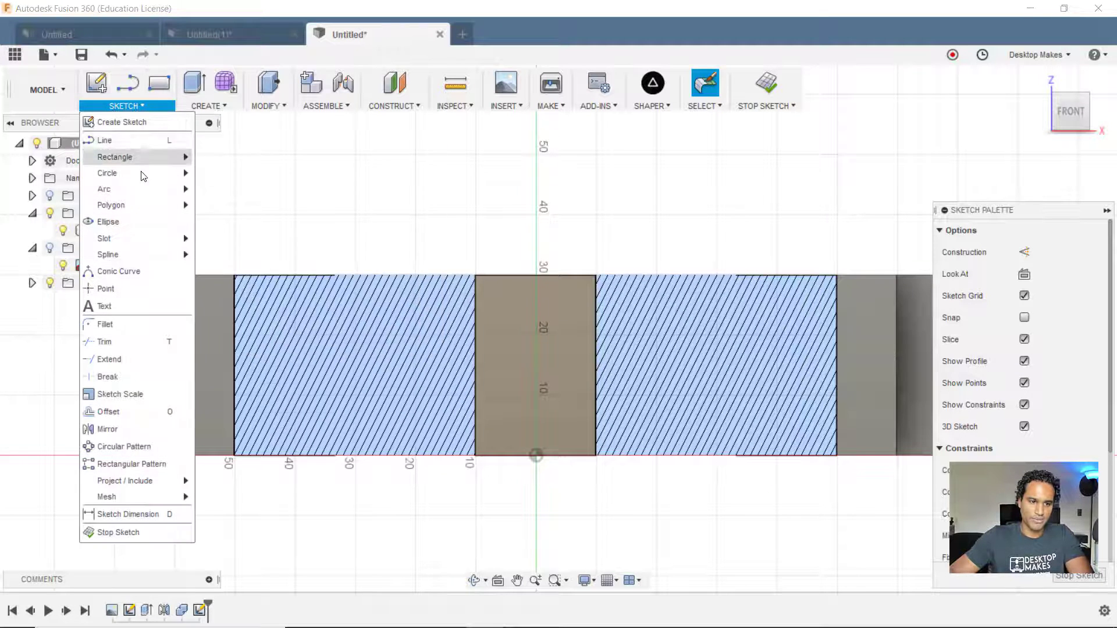
pyautogui.click(123, 140)
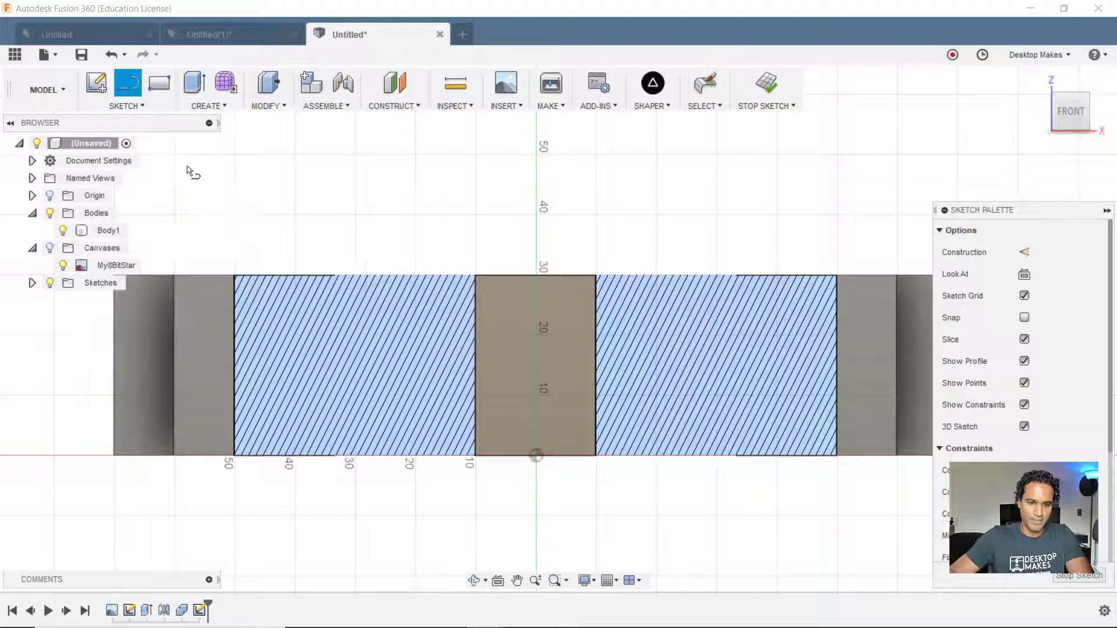
pyautogui.click(475, 277)
pyautogui.click(595, 455)
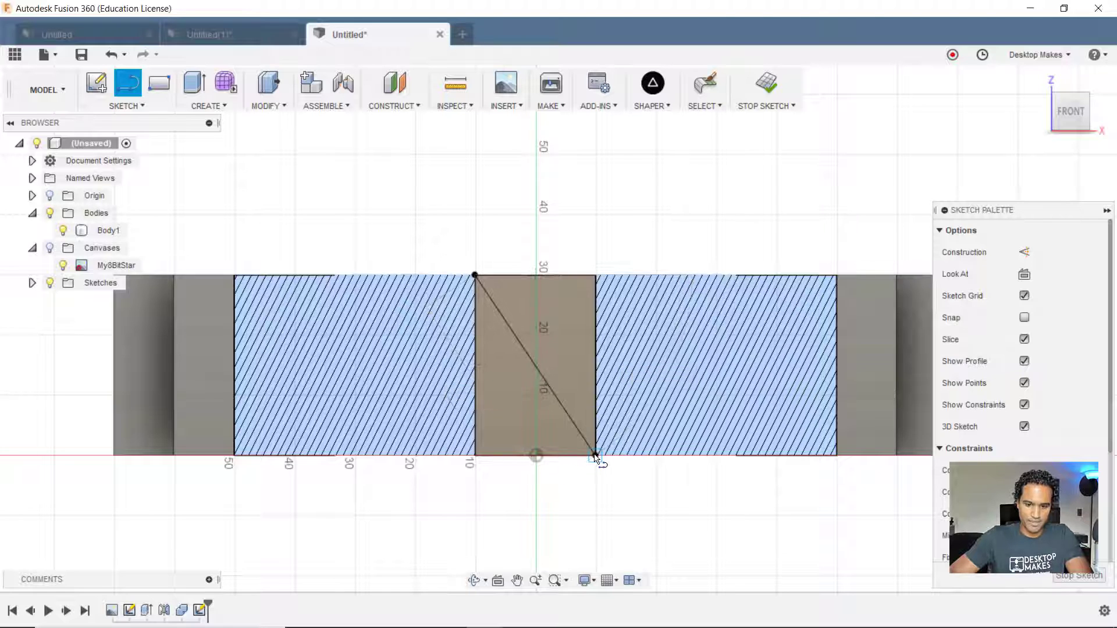
pyautogui.press('Escape')
pyautogui.click(502, 321)
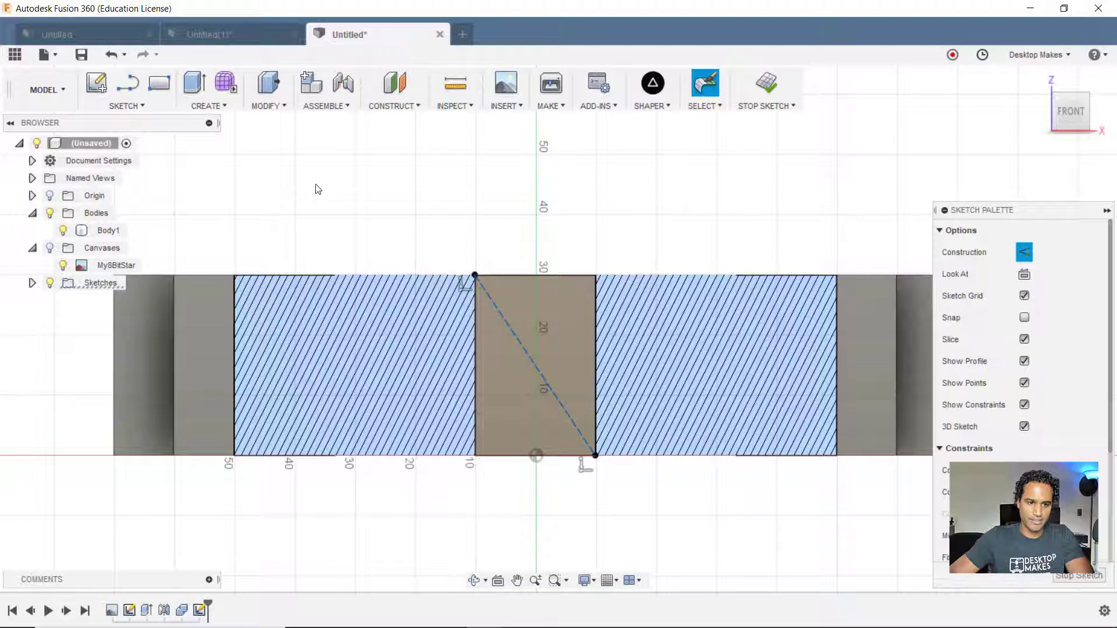
# Add a 10 mm diameter circle centred on the diagonal's midpoint.
pyautogui.click(137, 113)
pyautogui.moveTo(146, 172)
pyautogui.click(222, 177)
pyautogui.scroll(4, 539, 424)
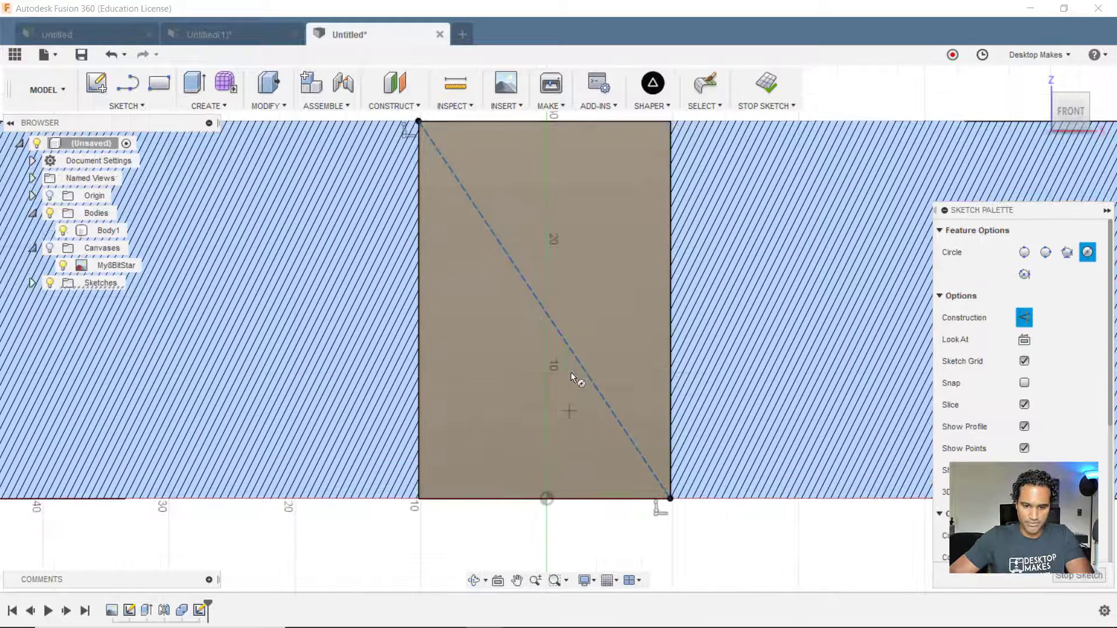
pyautogui.click(545, 311)
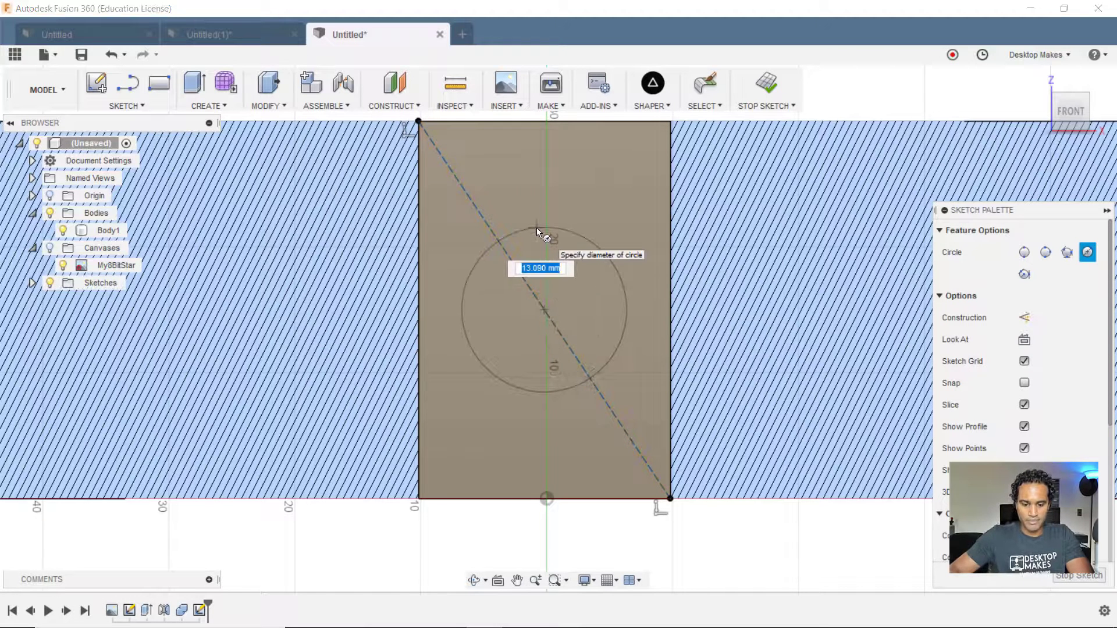
pyautogui.write('10')
pyautogui.press('Tab')
pyautogui.press('Return')
pyautogui.press('Escape')
# Extrude-cut the 10 mm circle -20 mm into the star, then view it from the front.
pyautogui.click(765, 83)
pyautogui.moveTo(723, 304)
pyautogui.keyDown('shift'); pyautogui.mouseDown(button='middle')
pyautogui.moveTo(695, 338)
pyautogui.moveTo(522, 440)
pyautogui.mouseUp(button='middle'); pyautogui.keyUp('shift')
pyautogui.scroll(-5, 682, 330)
pyautogui.click(541, 427)
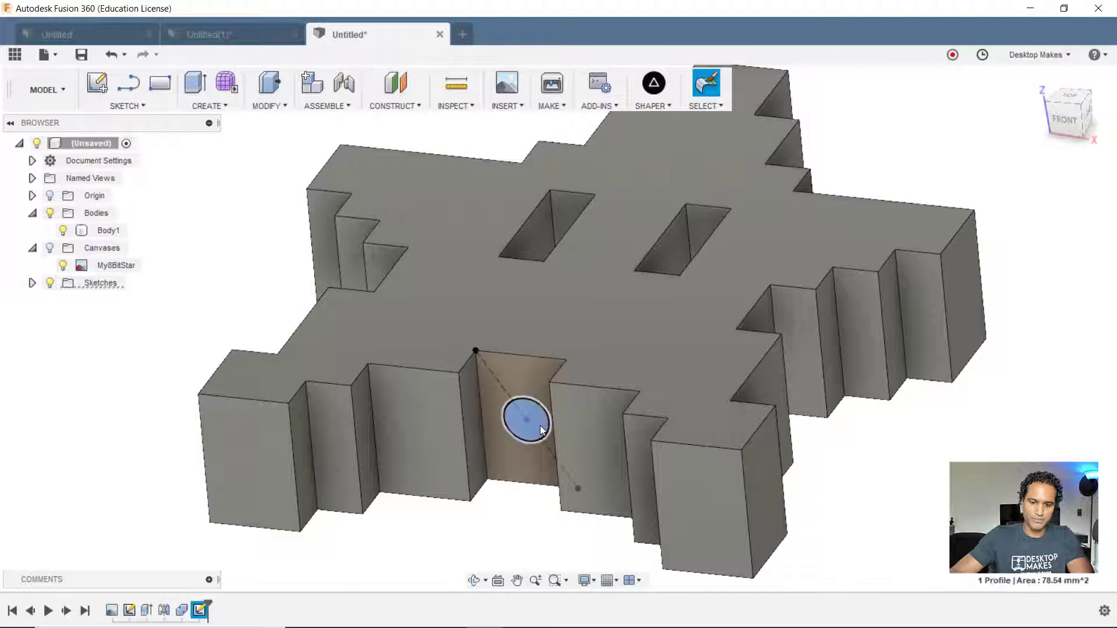
pyautogui.press('e')
pyautogui.moveTo(530, 424); pyautogui.dragTo(551, 364)
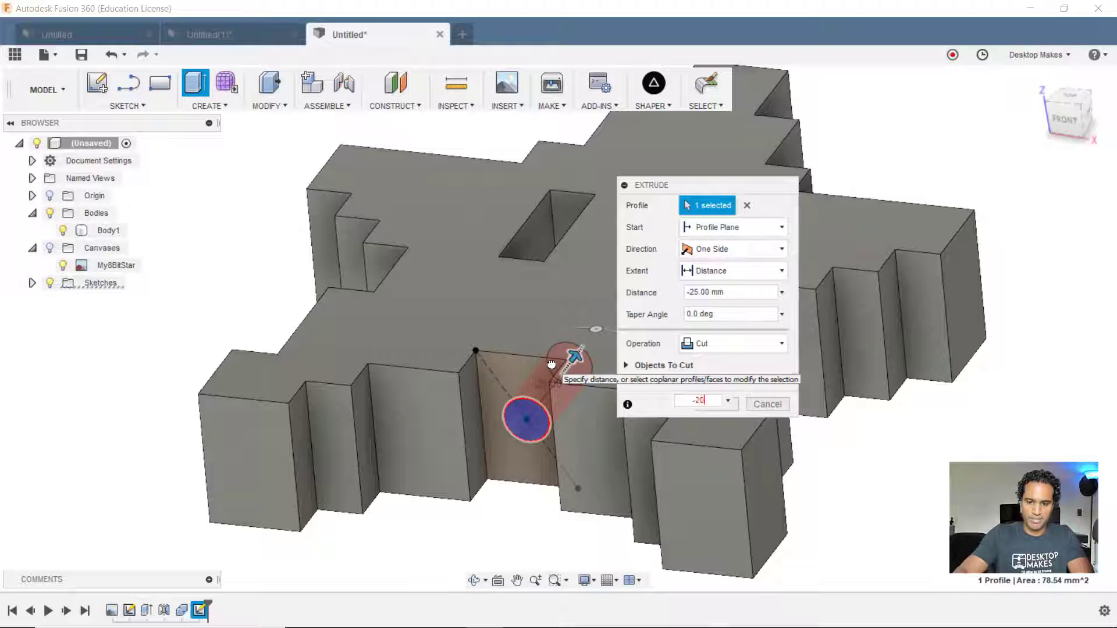
pyautogui.write('-20')
pyautogui.press('Return')
pyautogui.click(581, 369)
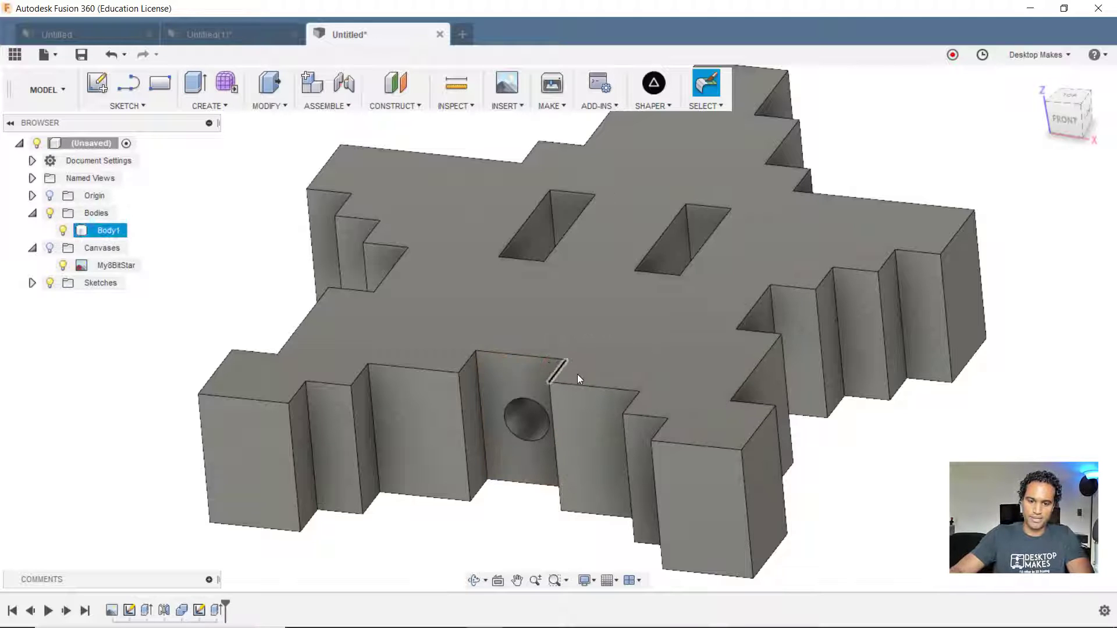
pyautogui.keyDown('shift'); pyautogui.moveTo(581, 369); pyautogui.dragTo(752, 348, button='middle'); pyautogui.keyUp('shift')
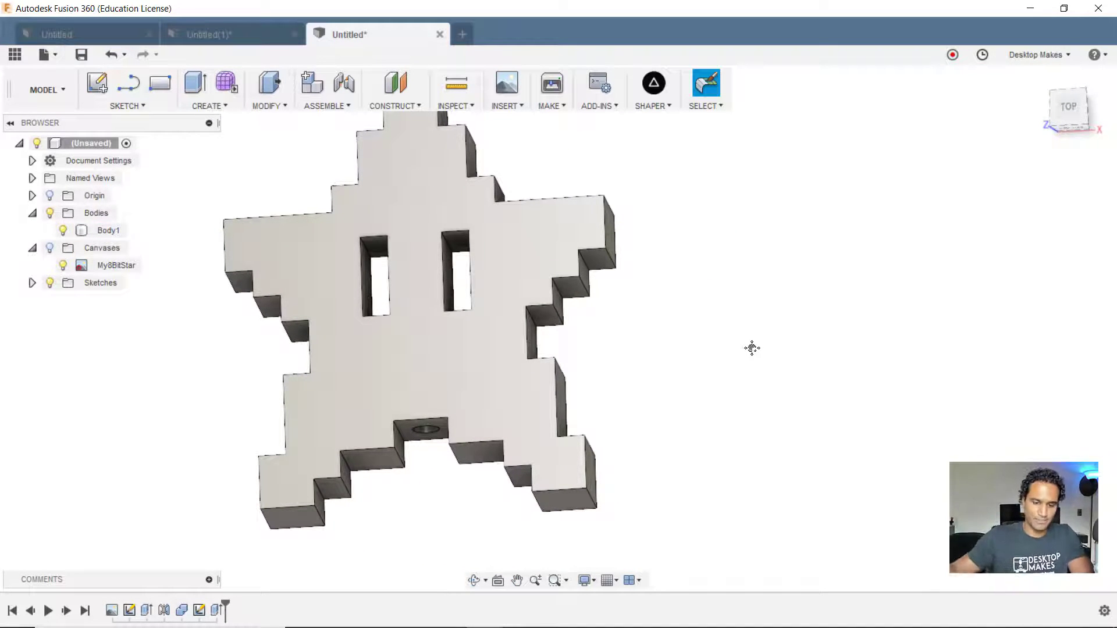
pyautogui.moveTo(751, 348); pyautogui.dragTo(689, 362, button='middle')
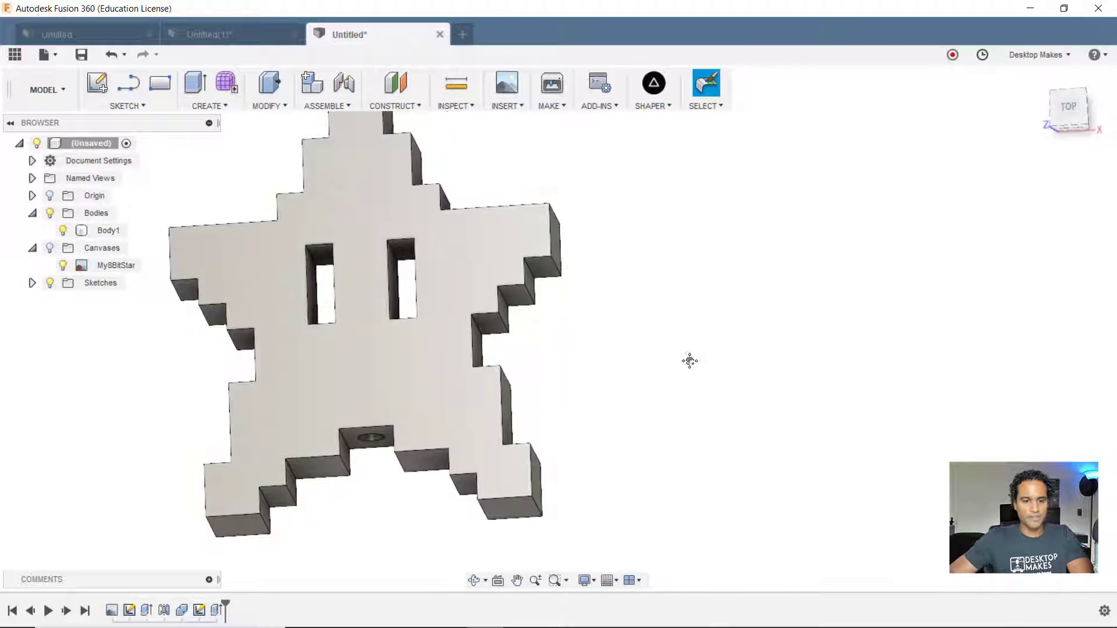
# Start a new sketch on the ground plane, briefly hiding the star body to pick the plane.
pyautogui.click(142, 104)
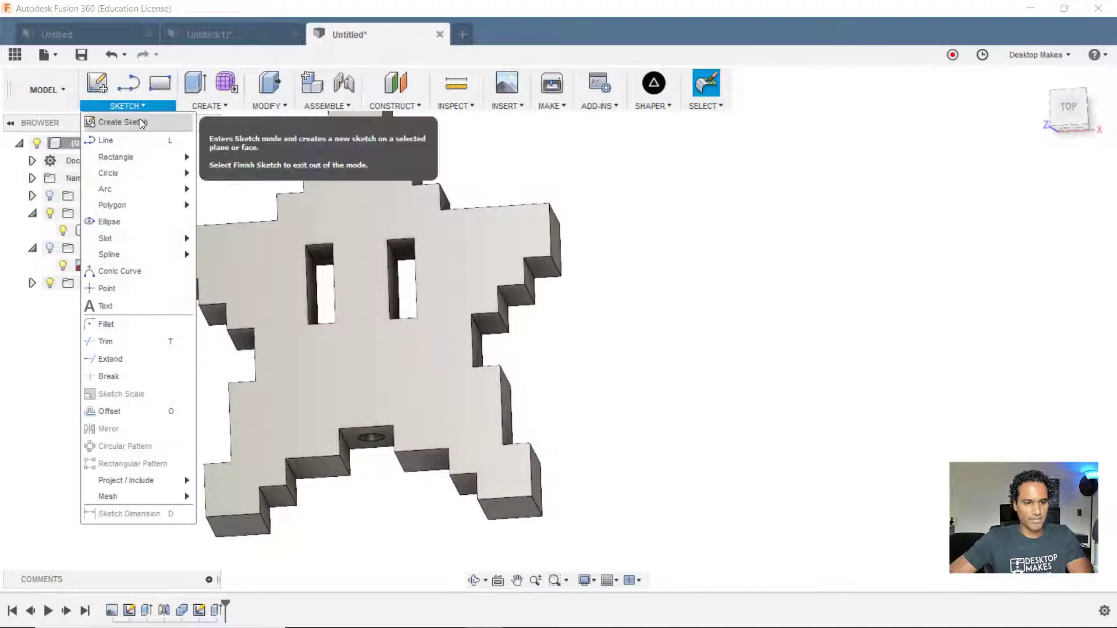
pyautogui.click(140, 119)
pyautogui.click(706, 357)
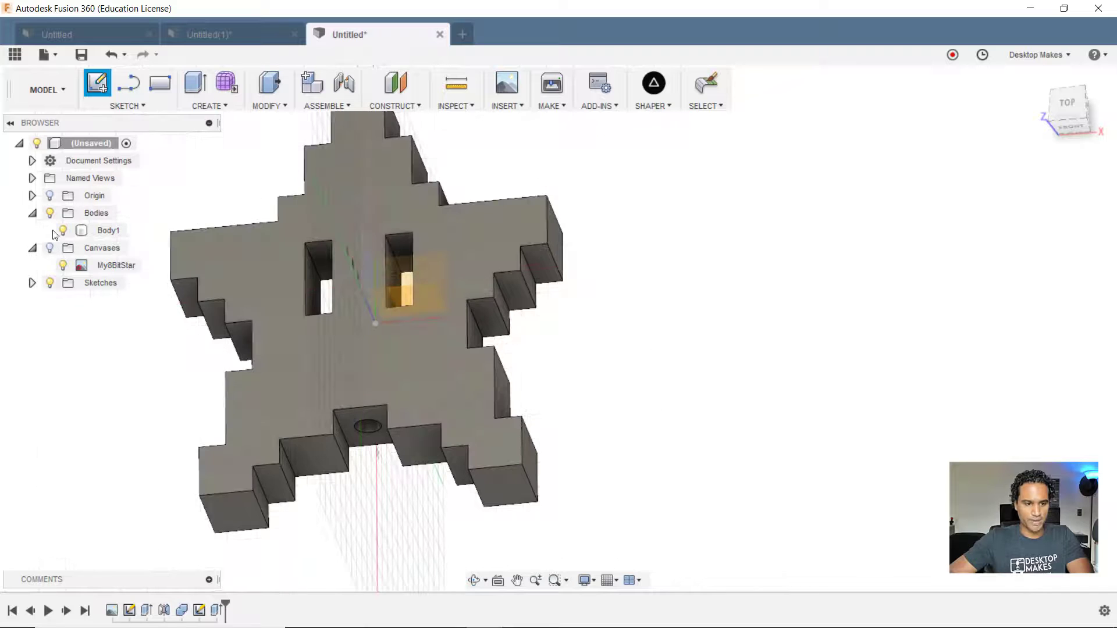
pyautogui.click(63, 230)
pyautogui.click(428, 270)
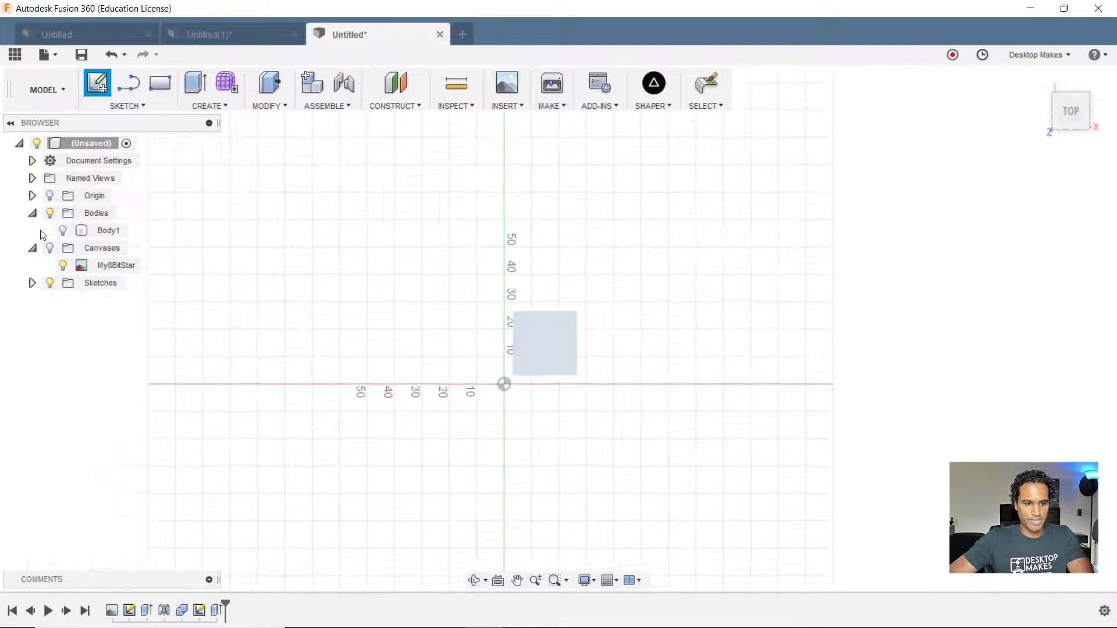
pyautogui.click(63, 231)
# Draw a 50 mm diameter circle beside the star and finish the sketch.
pyautogui.scroll(5, 436, 282)
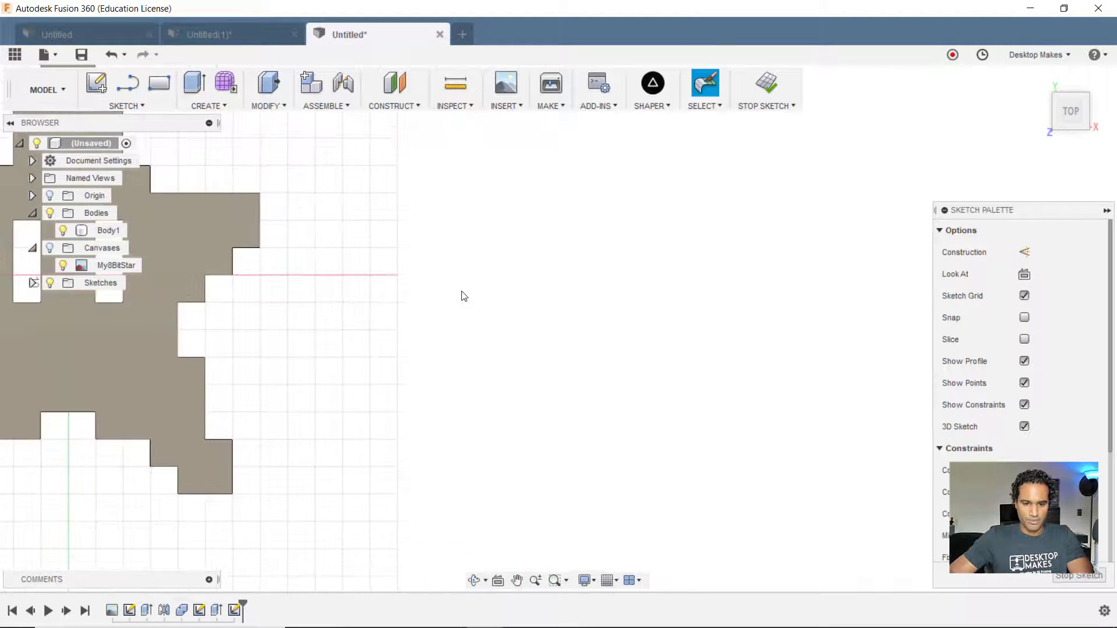
pyautogui.press('c')
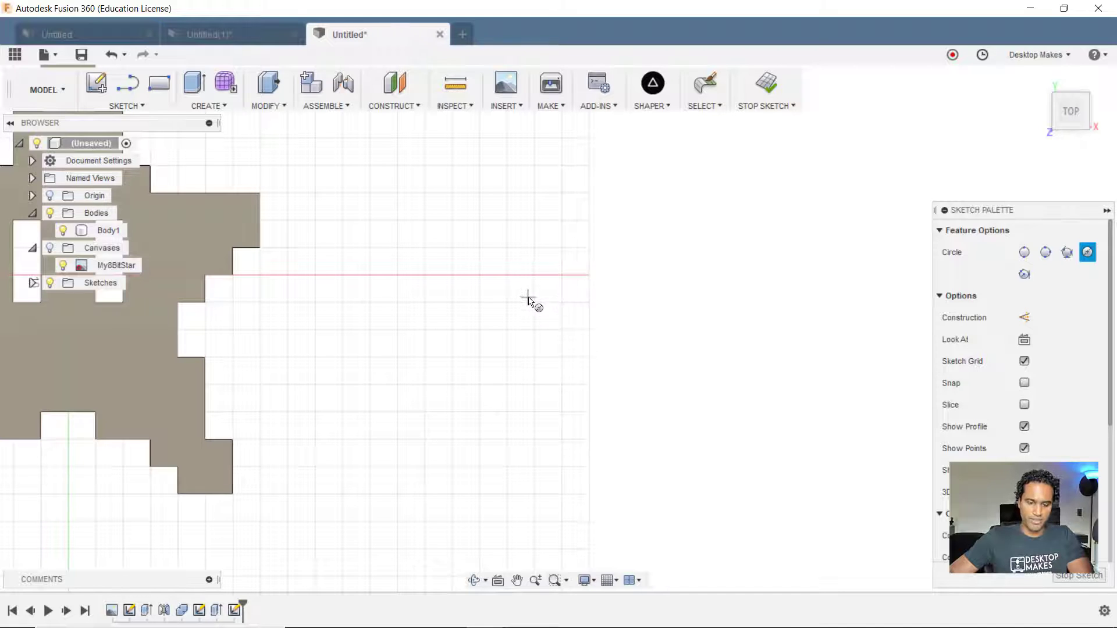
pyautogui.click(528, 298)
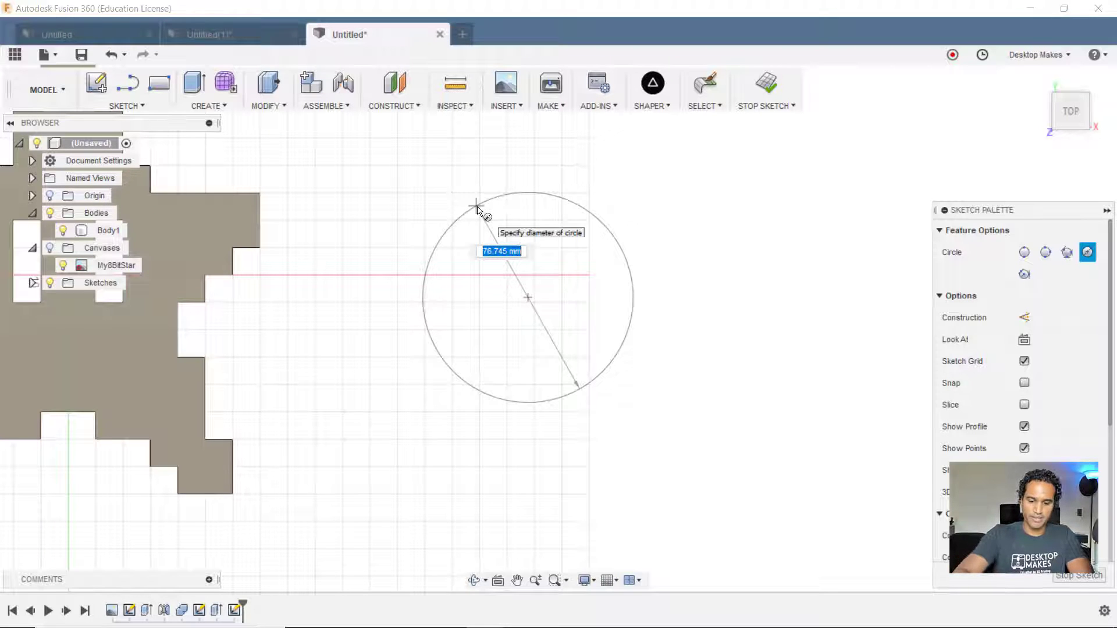
pyautogui.press('Tab')
pyautogui.press('Return')
pyautogui.press('Escape')
pyautogui.click(785, 93)
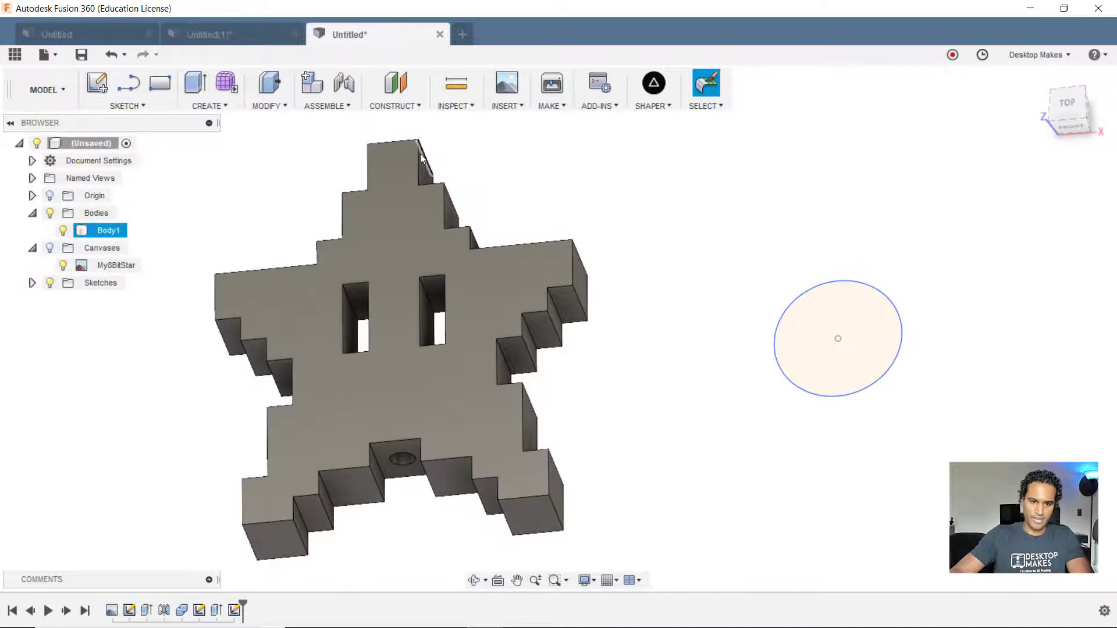
# Create an offset construction plane 70 mm above the 50 mm circle.
pyautogui.click(411, 106)
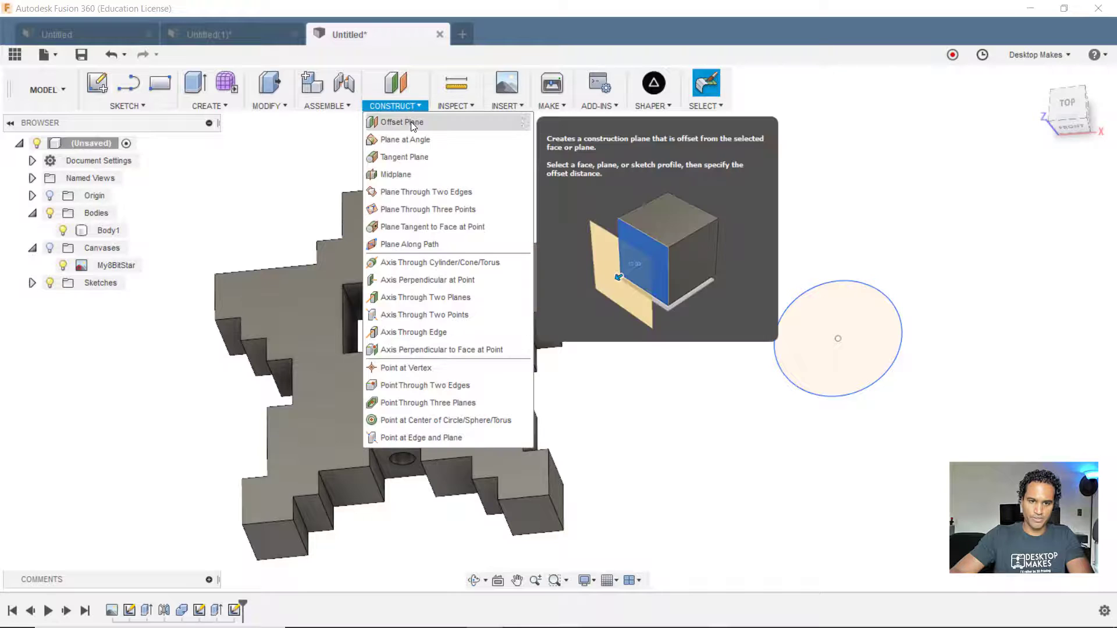
pyautogui.click(410, 121)
pyautogui.click(818, 346)
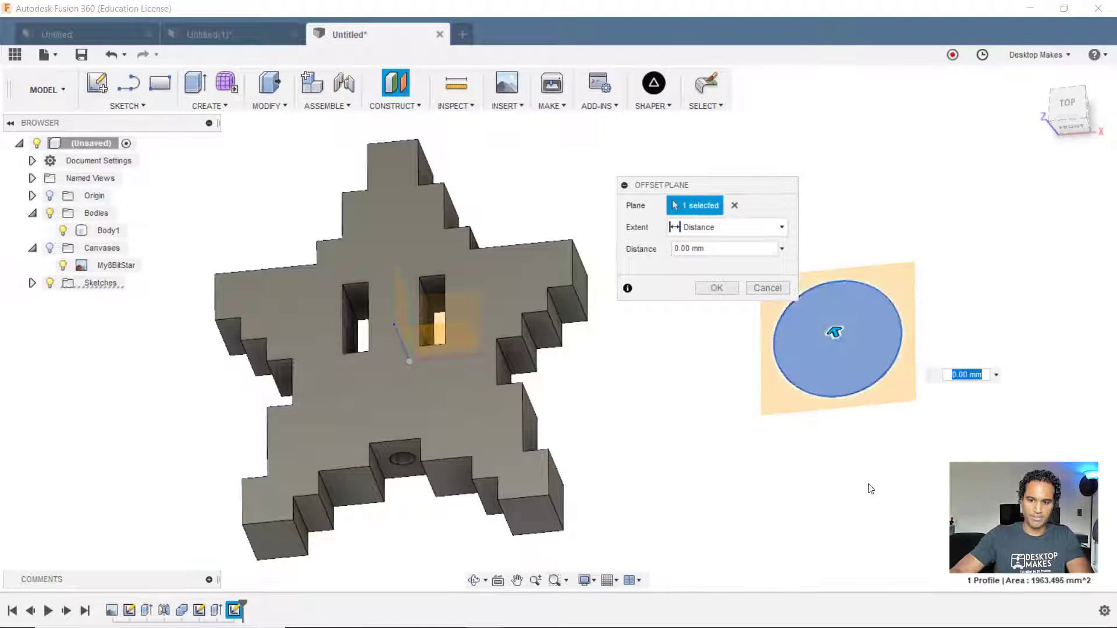
pyautogui.moveTo(860, 486)
pyautogui.keyDown('shift'); pyautogui.mouseDown(button='middle')
pyautogui.moveTo(720, 468)
pyautogui.moveTo(696, 353)
pyautogui.mouseUp(button='middle'); pyautogui.keyUp('shift')
pyautogui.moveTo(687, 348); pyautogui.dragTo(599, 204)
pyautogui.moveTo(586, 422); pyautogui.dragTo(409, 456, button='middle')
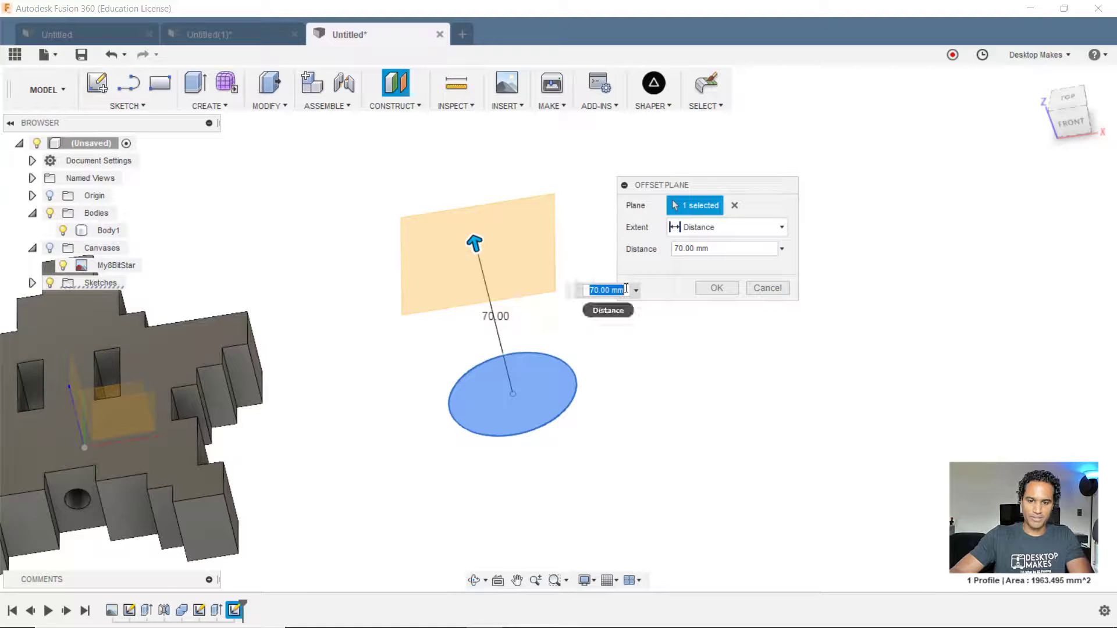
pyautogui.click(716, 288)
# On the offset plane, draw a 10 mm circle centred on the origin and finish the sketch.
pyautogui.click(140, 106)
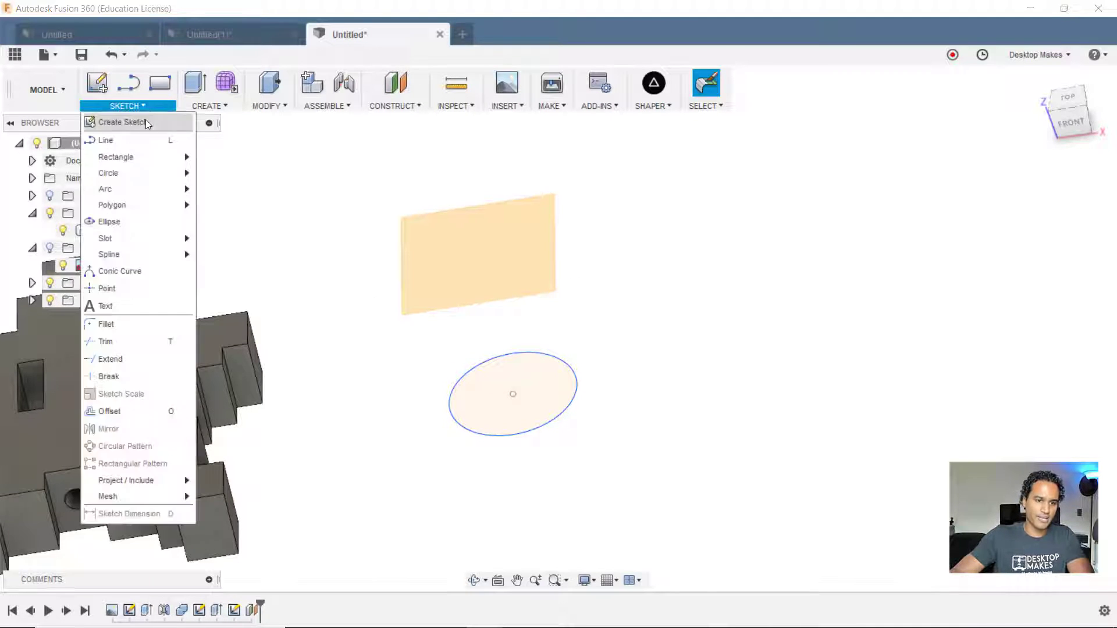
pyautogui.click(145, 120)
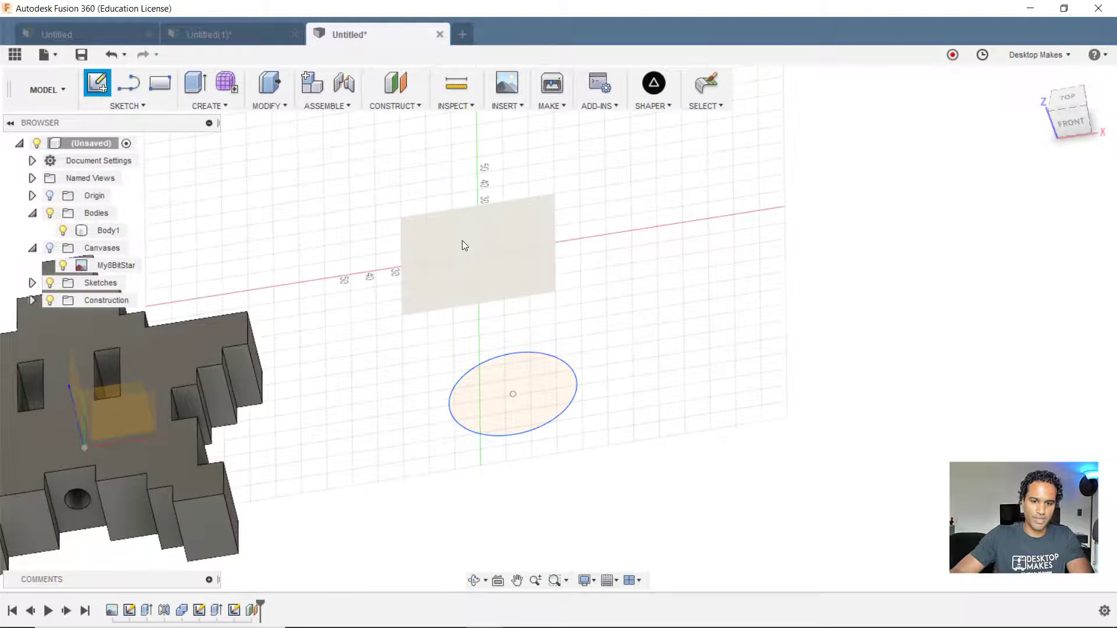
pyautogui.click(462, 239)
pyautogui.scroll(5, 605, 390)
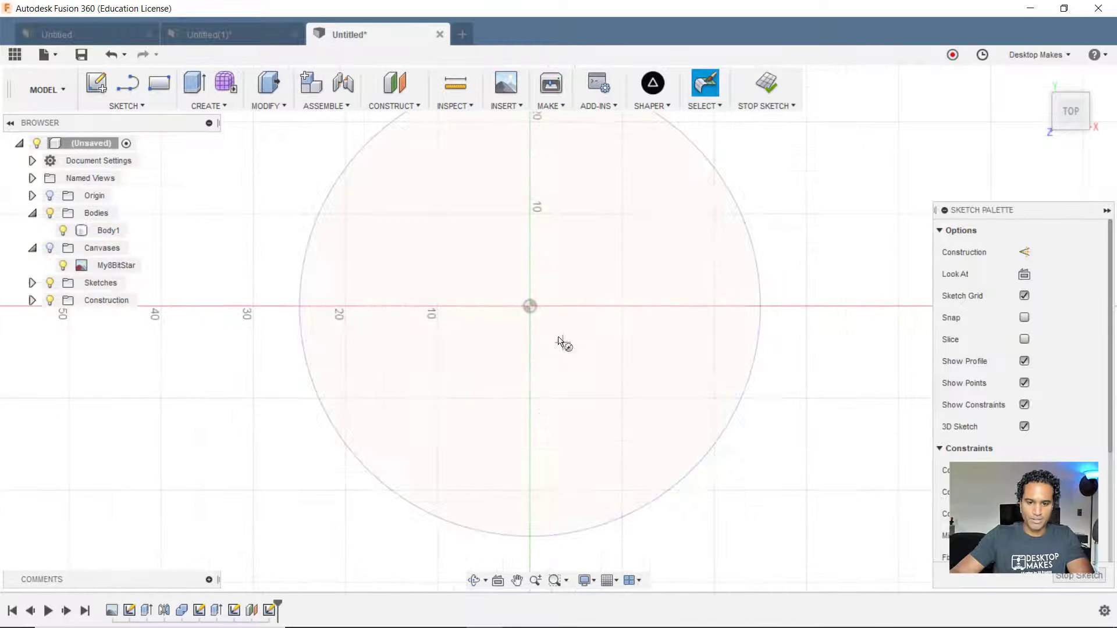
pyautogui.press('c')
pyautogui.click(531, 306)
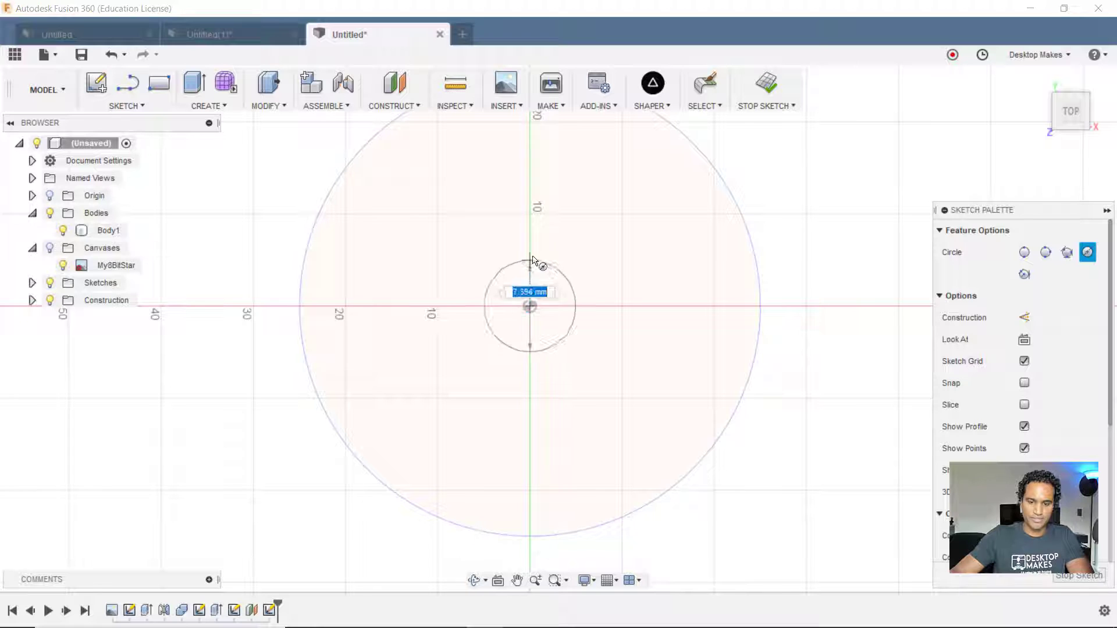
pyautogui.write('10')
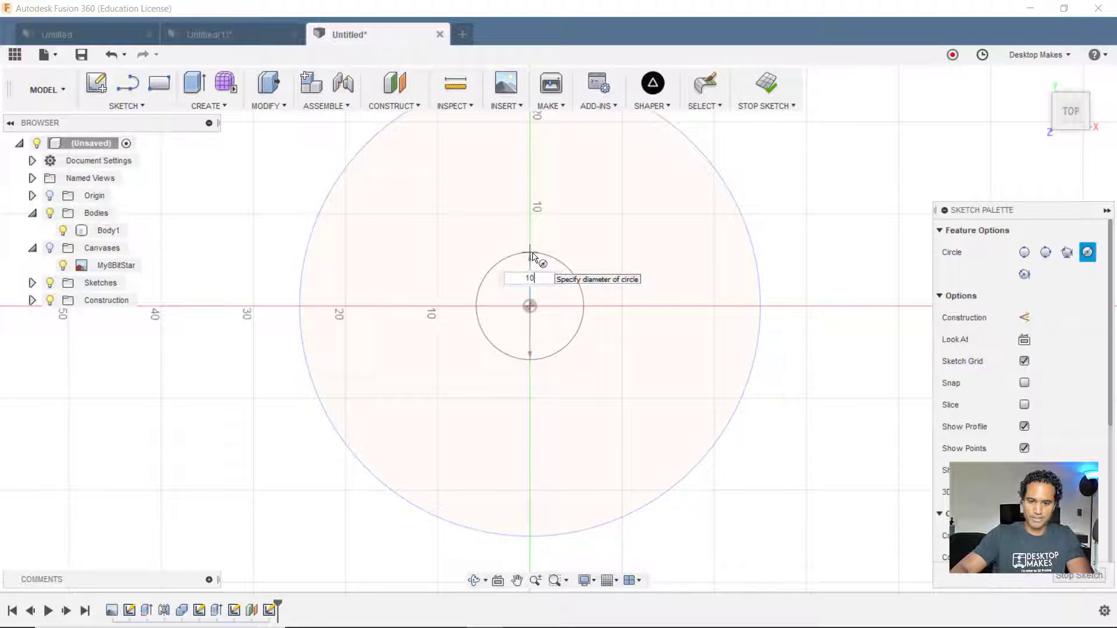
pyautogui.press('Tab')
pyautogui.press('Return')
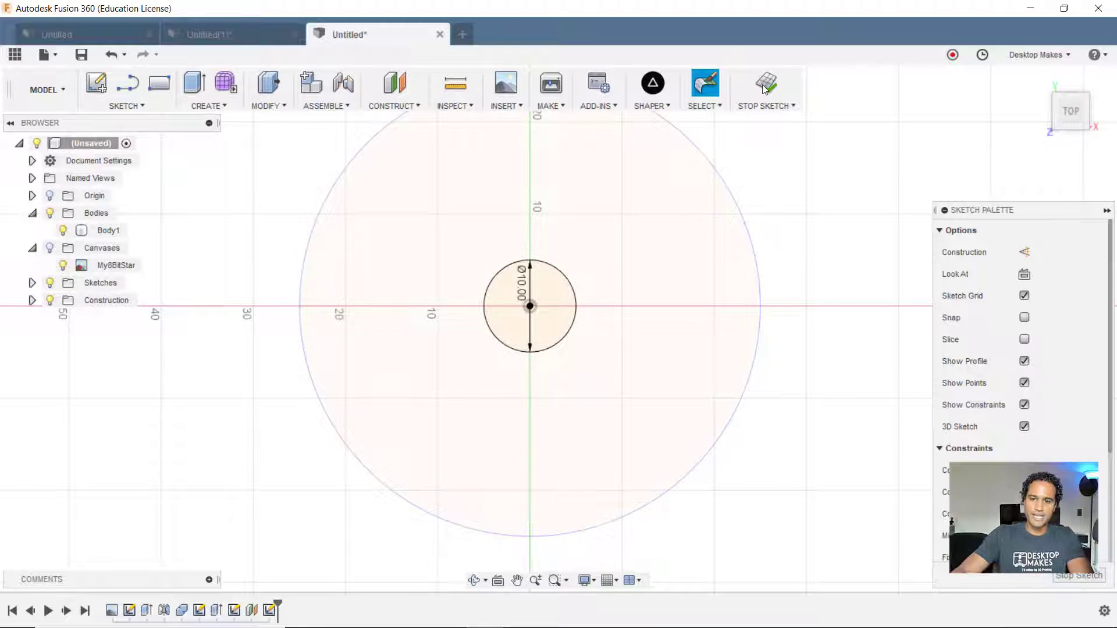
pyautogui.click(766, 84)
pyautogui.scroll(-3, 915, 405)
pyautogui.keyDown('shift'); pyautogui.moveTo(915, 405); pyautogui.dragTo(815, 500, button='middle'); pyautogui.keyUp('shift')
# Loft from the 50 mm base circle to the 10 mm top circle to form a solid cone.
pyautogui.click(211, 107)
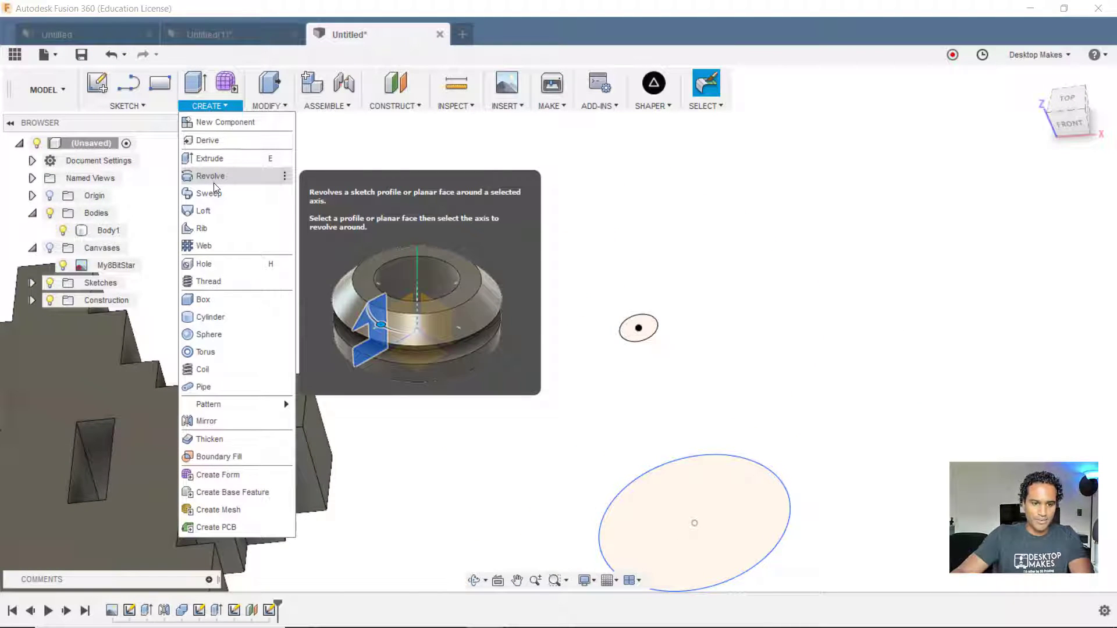
pyautogui.click(217, 209)
pyautogui.click(700, 471)
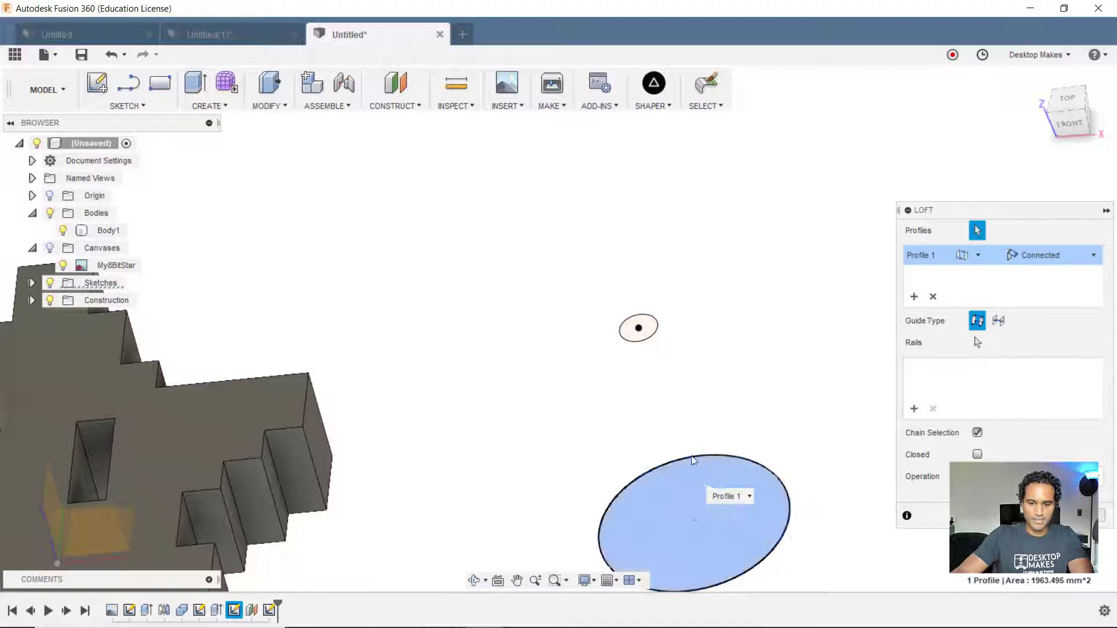
pyautogui.click(637, 327)
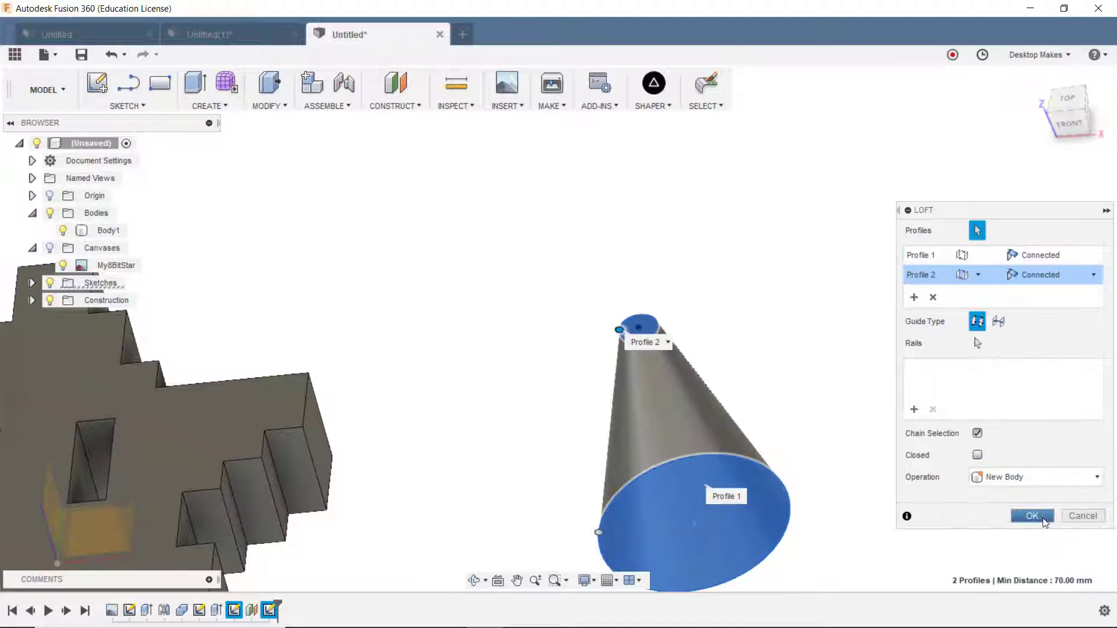
pyautogui.click(1031, 516)
# Extrude a 20 mm peg upward from the cone's top face.
pyautogui.scroll(3, 676, 319)
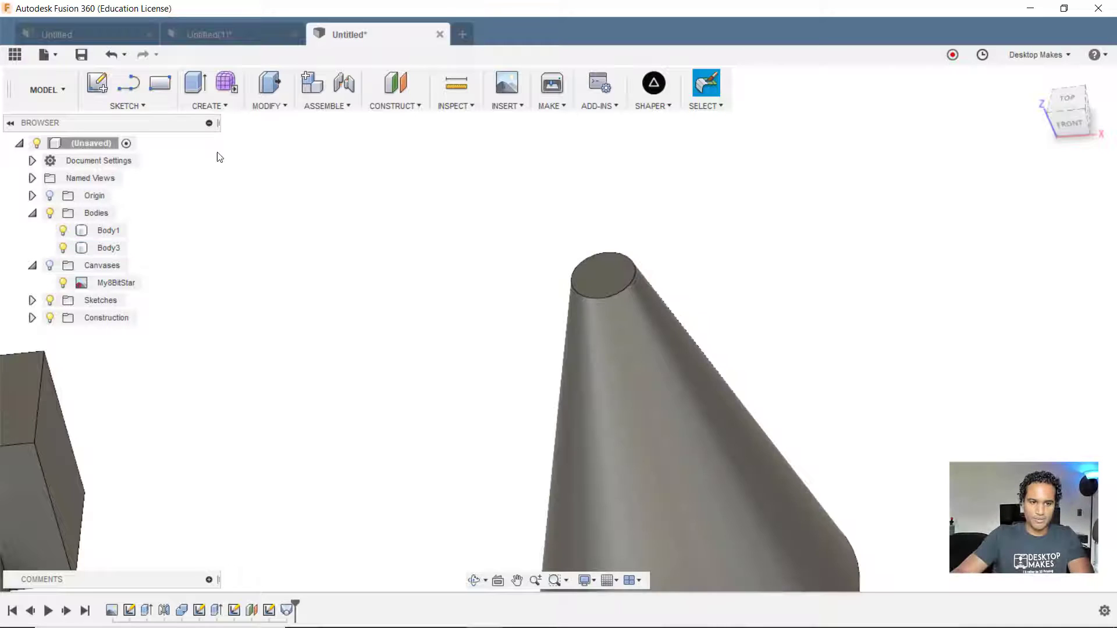
pyautogui.click(217, 114)
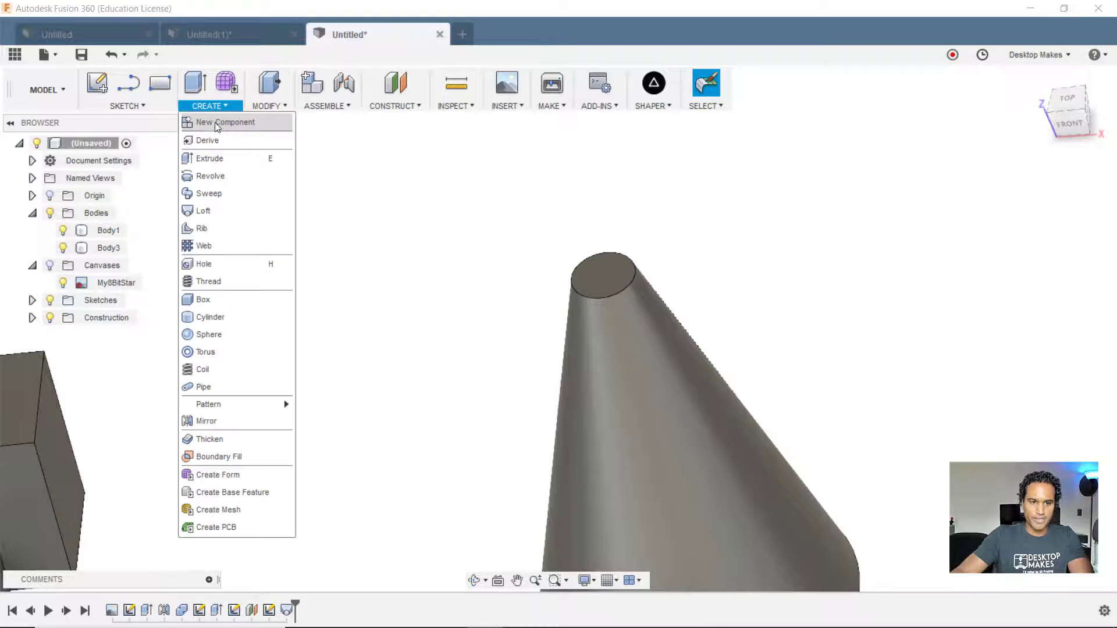
pyautogui.click(218, 159)
pyautogui.click(592, 265)
pyautogui.keyDown('shift'); pyautogui.moveTo(591, 260); pyautogui.dragTo(444, 291, button='middle'); pyautogui.keyUp('shift')
pyautogui.moveTo(435, 262); pyautogui.dragTo(403, 201)
pyautogui.write('20')
pyautogui.press('Return')
pyautogui.scroll(-3, 252, 414)
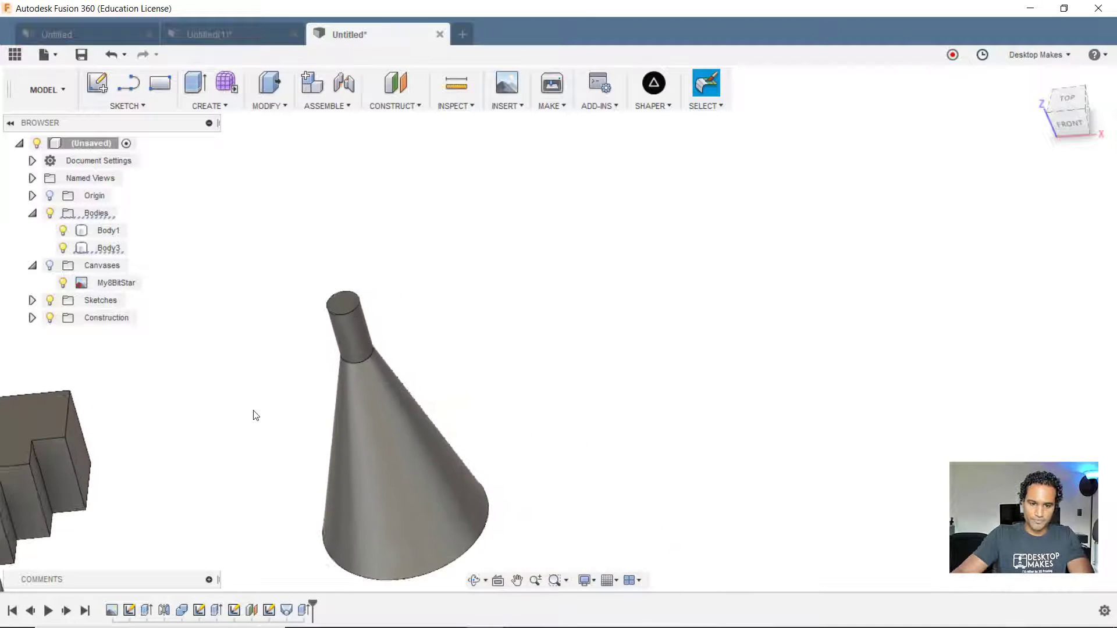
pyautogui.moveTo(251, 414); pyautogui.dragTo(663, 219, button='middle')
pyautogui.scroll(-2, 661, 232)
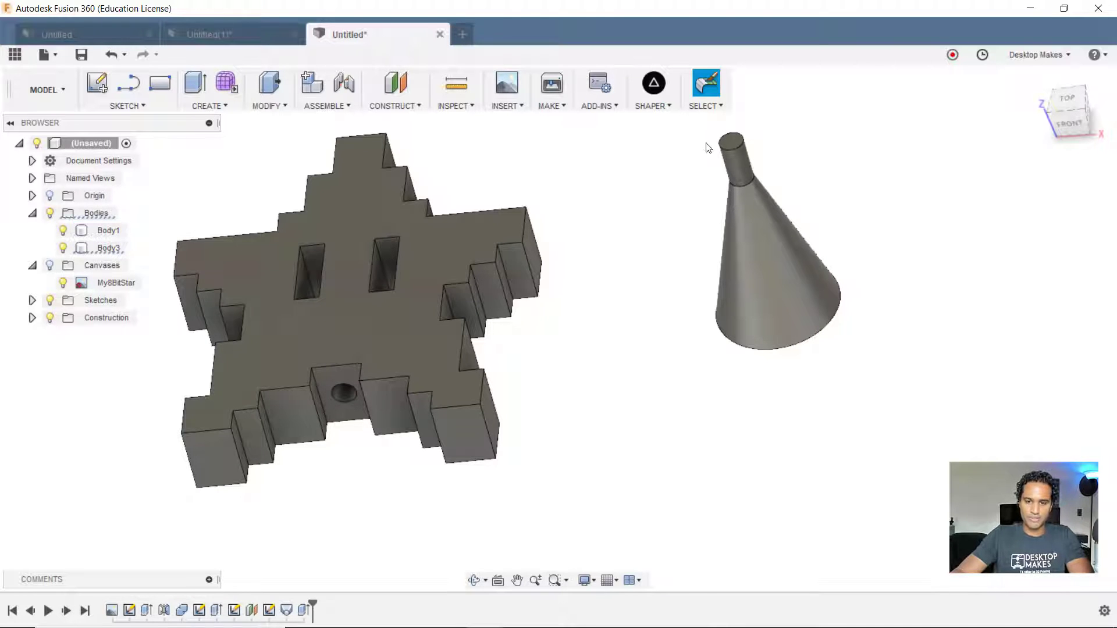
# Compare the radius of the cone's peg with the star's bottom hole.
pyautogui.moveTo(736, 152); pyautogui.dragTo(818, 174, button='middle')
pyautogui.click(840, 138)
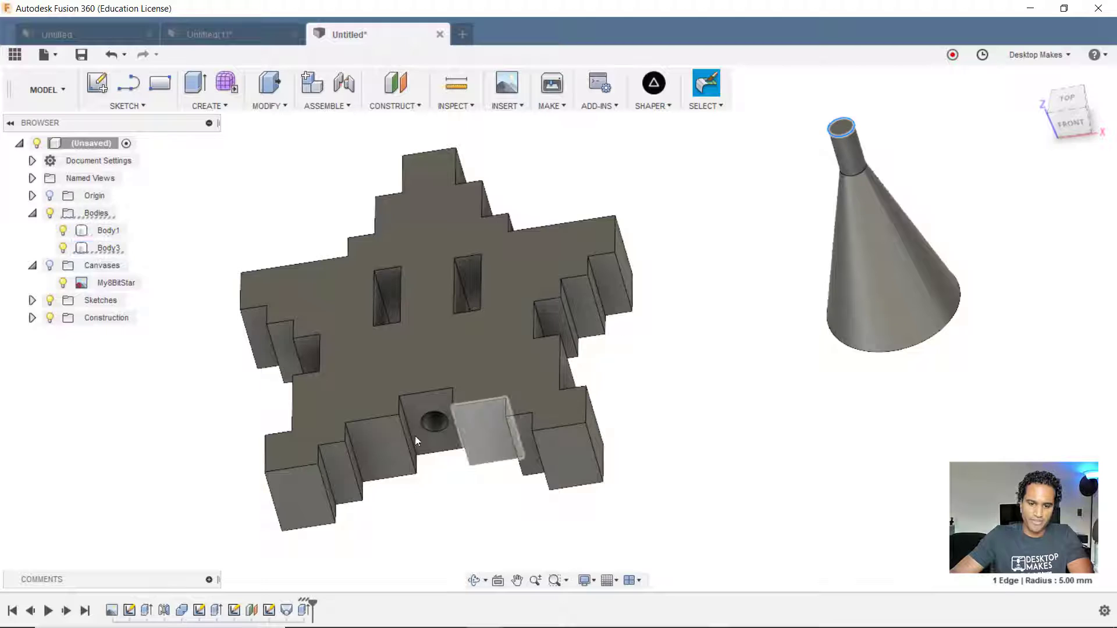
pyautogui.click(432, 434)
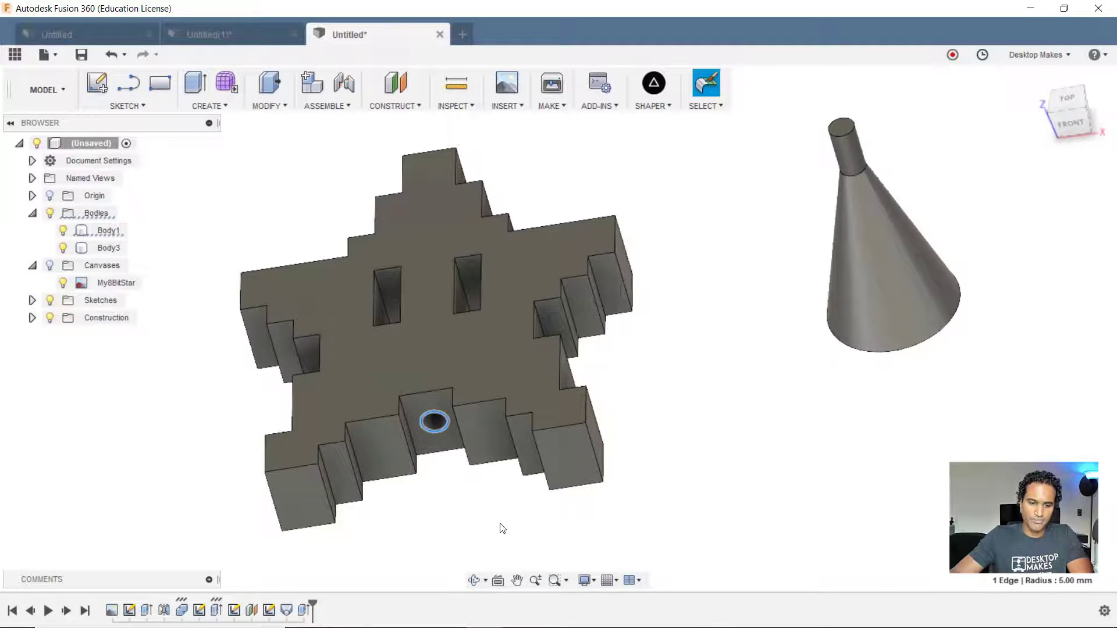
# Edit the hole sketch in the timeline, changing the circle diameter from 10 mm to 10.5 mm.
pyautogui.scroll(4, 399, 499)
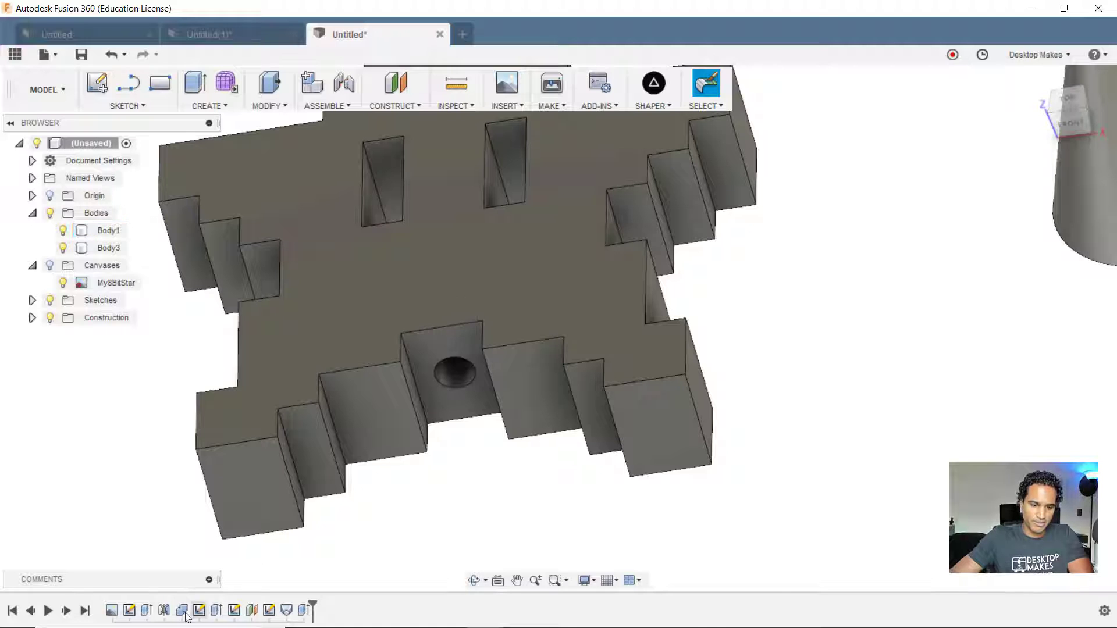
pyautogui.click(199, 610)
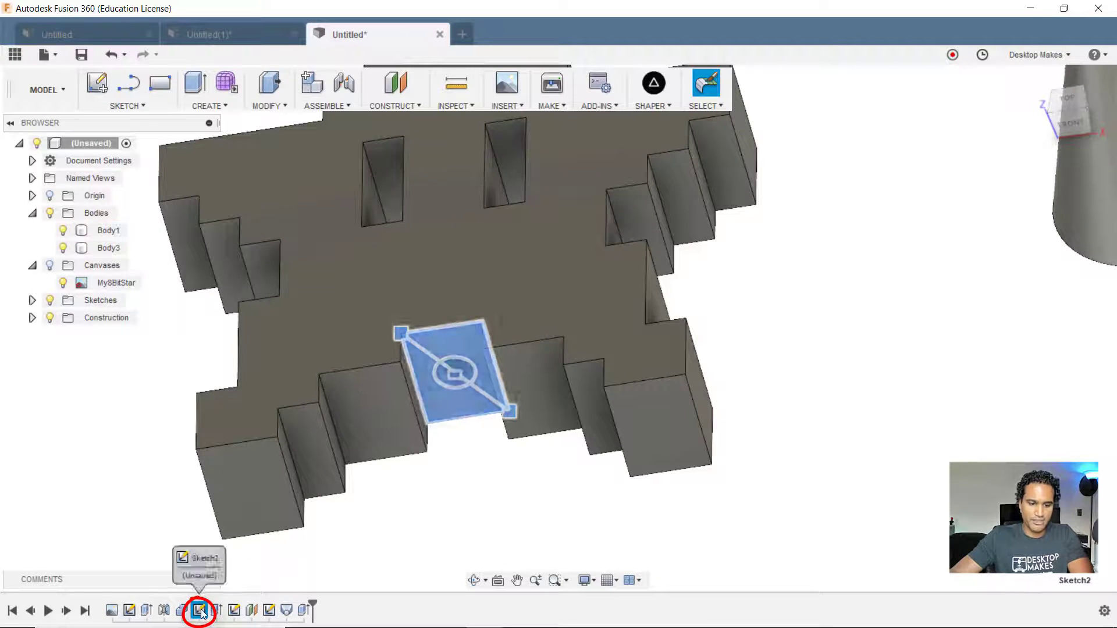
pyautogui.doubleClick(199, 615)
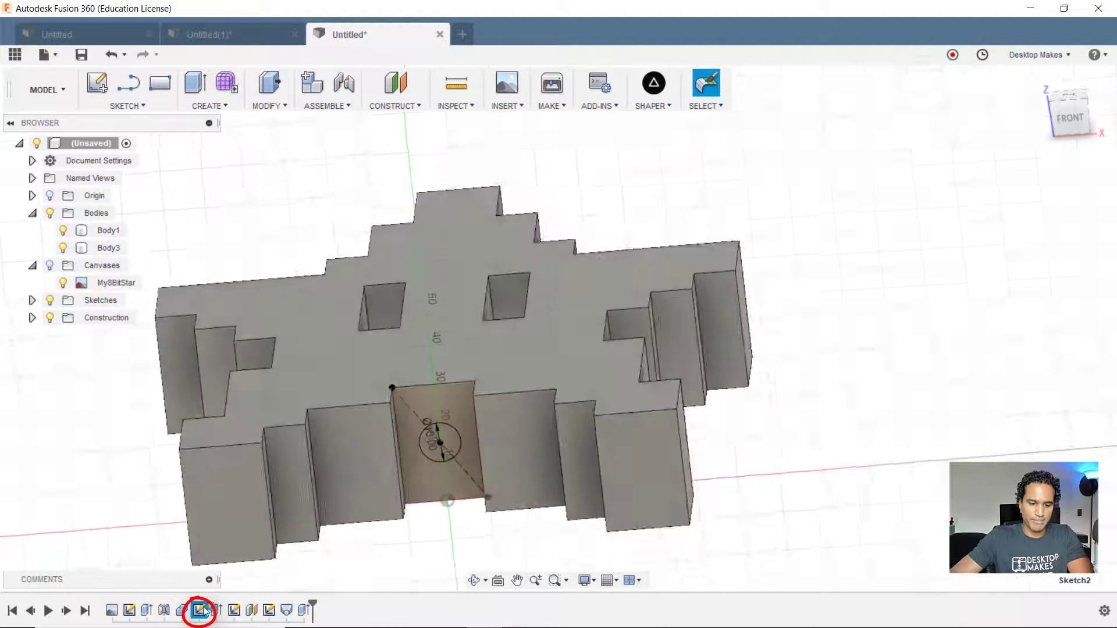
pyautogui.scroll(2, 431, 508)
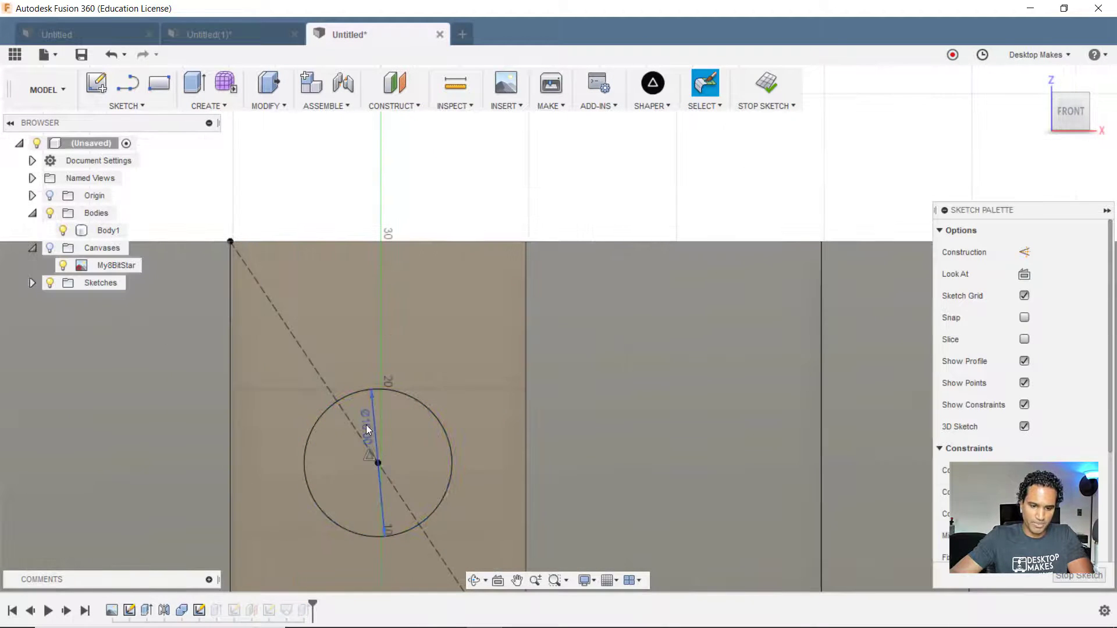
pyautogui.doubleClick(366, 424)
pyautogui.moveTo(444, 469); pyautogui.dragTo(498, 412, button='middle')
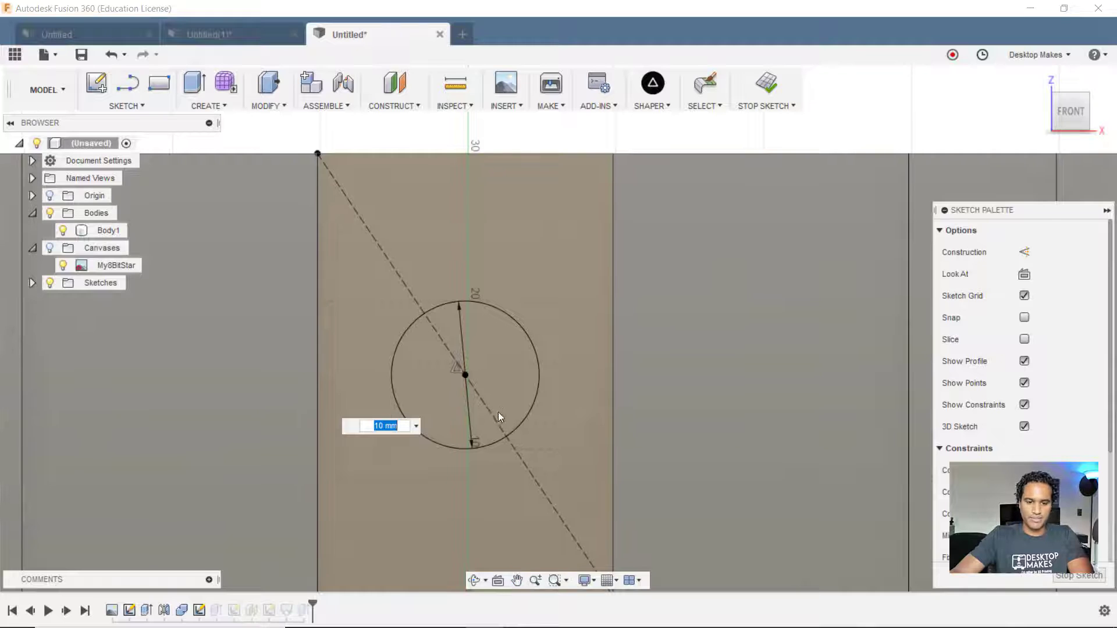
pyautogui.write('10.5')
pyautogui.press('Return')
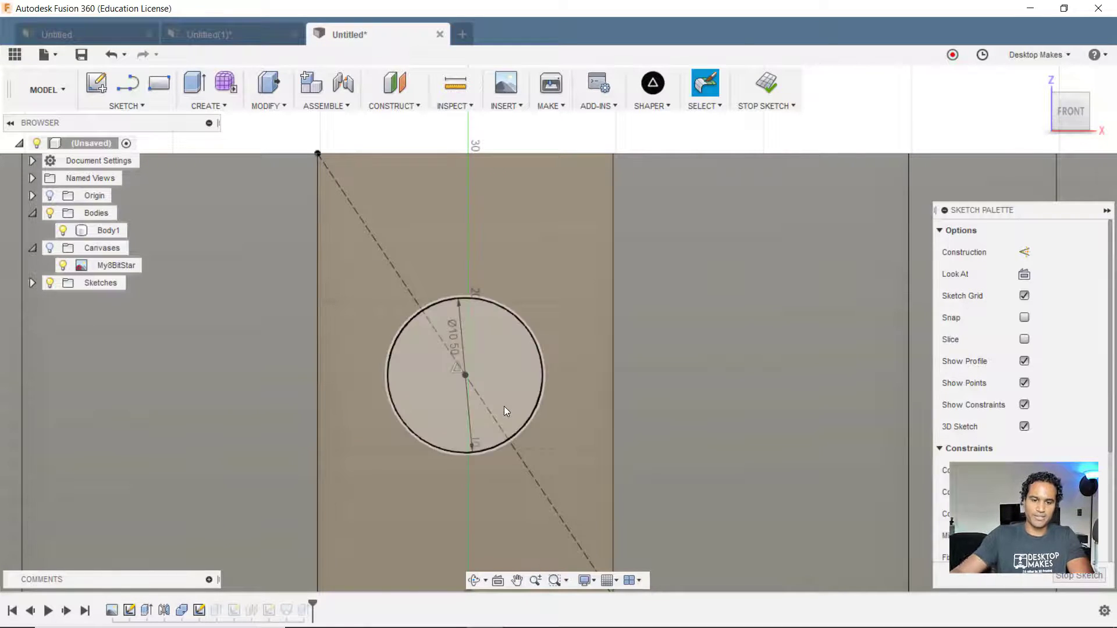
pyautogui.click(775, 100)
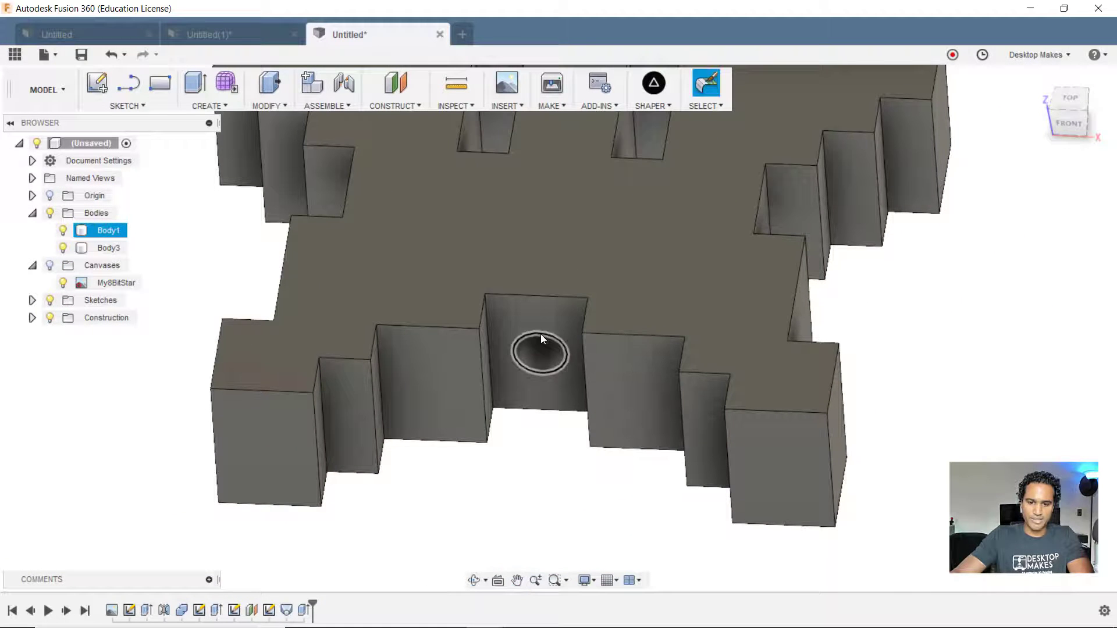
pyautogui.click(533, 335)
pyautogui.press('F6')
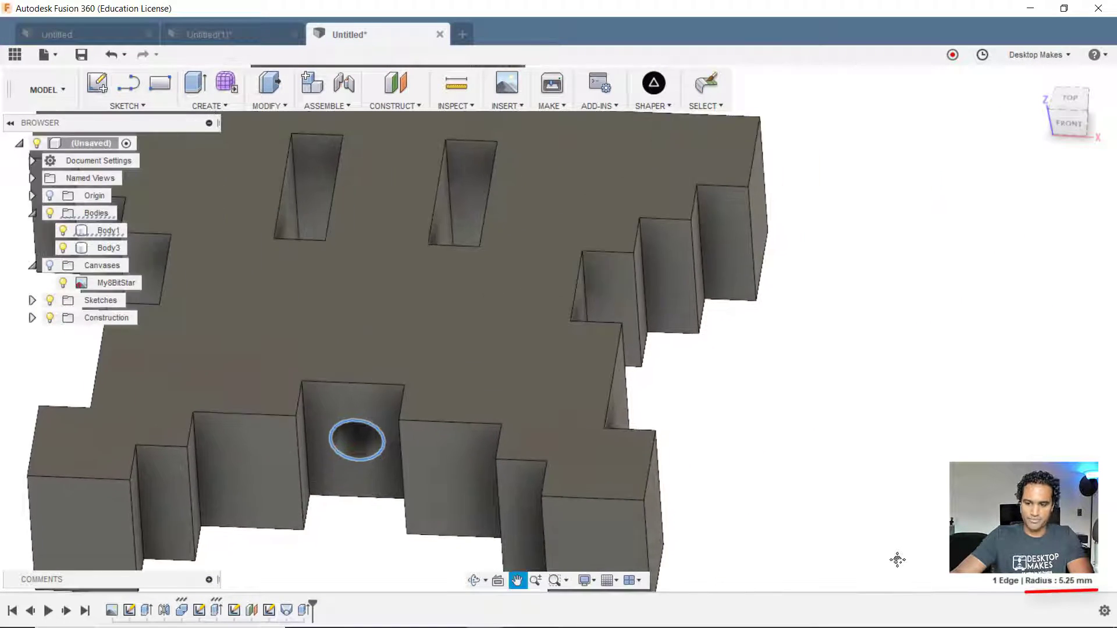
pyautogui.click(876, 449)
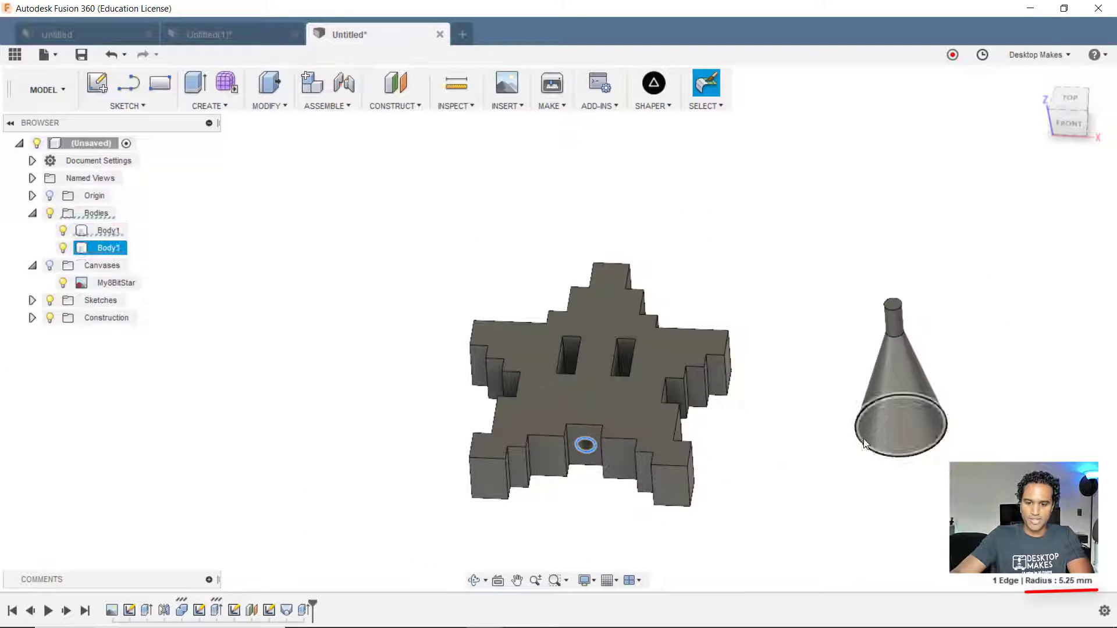
pyautogui.press('Escape')
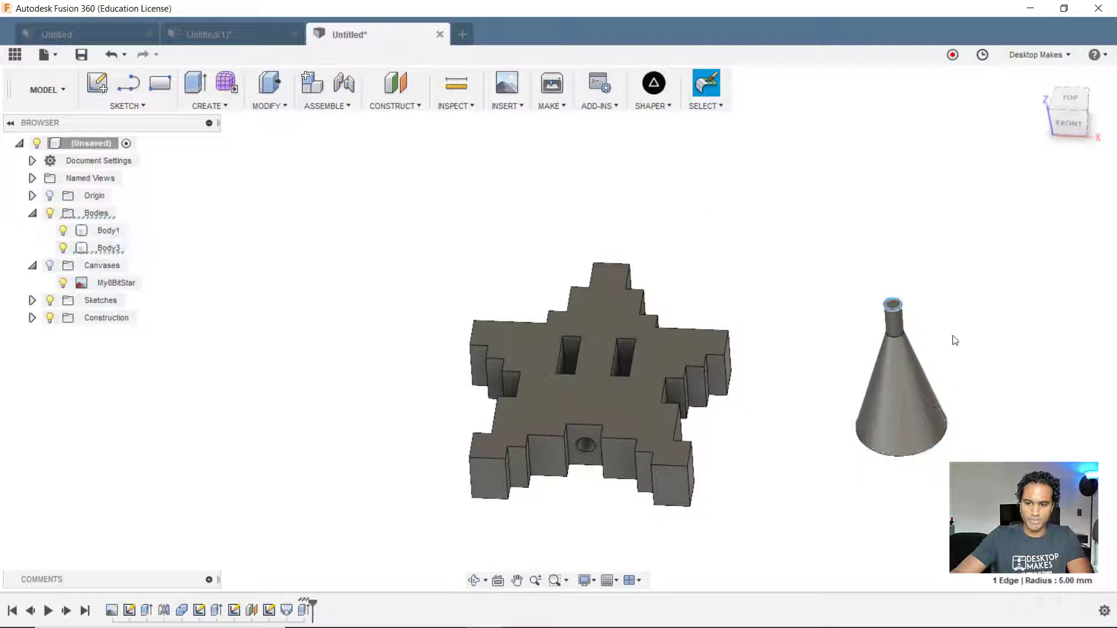
pyautogui.moveTo(952, 342); pyautogui.dragTo(875, 297, button='middle')
pyautogui.keyDown('shift'); pyautogui.moveTo(936, 361); pyautogui.dragTo(603, 326, button='middle'); pyautogui.keyUp('shift')
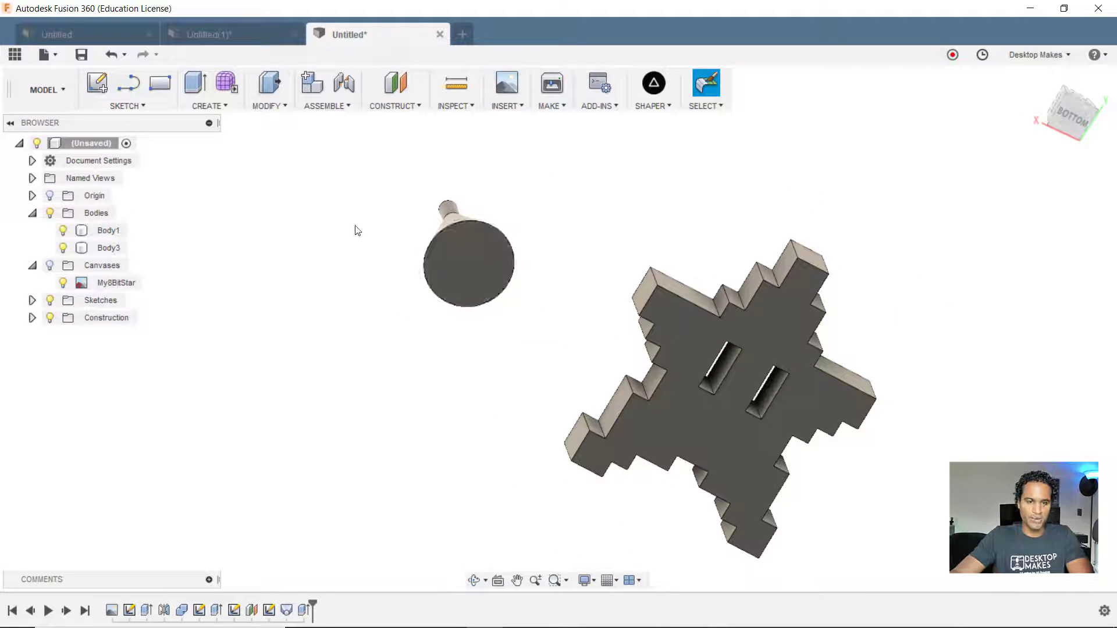
# Shell the cone with 1 mm inside thickness, removing its bottom face.
pyautogui.click(268, 107)
pyautogui.click(268, 177)
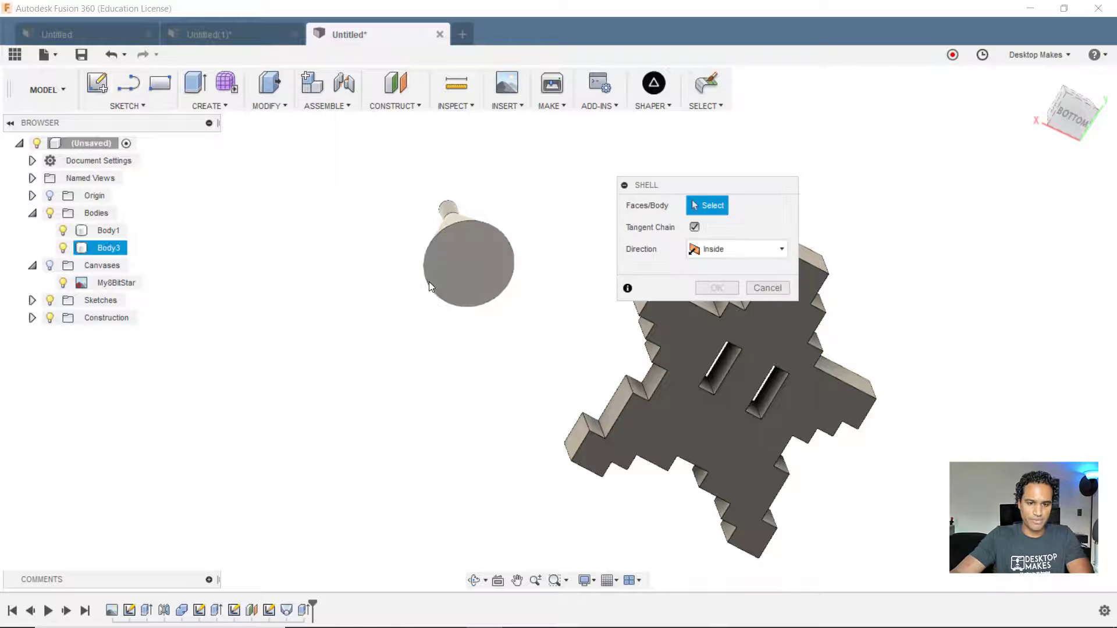
pyautogui.click(433, 278)
pyautogui.keyDown('shift'); pyautogui.moveTo(436, 274); pyautogui.dragTo(694, 366, button='middle'); pyautogui.keyUp('shift')
pyautogui.write('1')
pyautogui.click(715, 310)
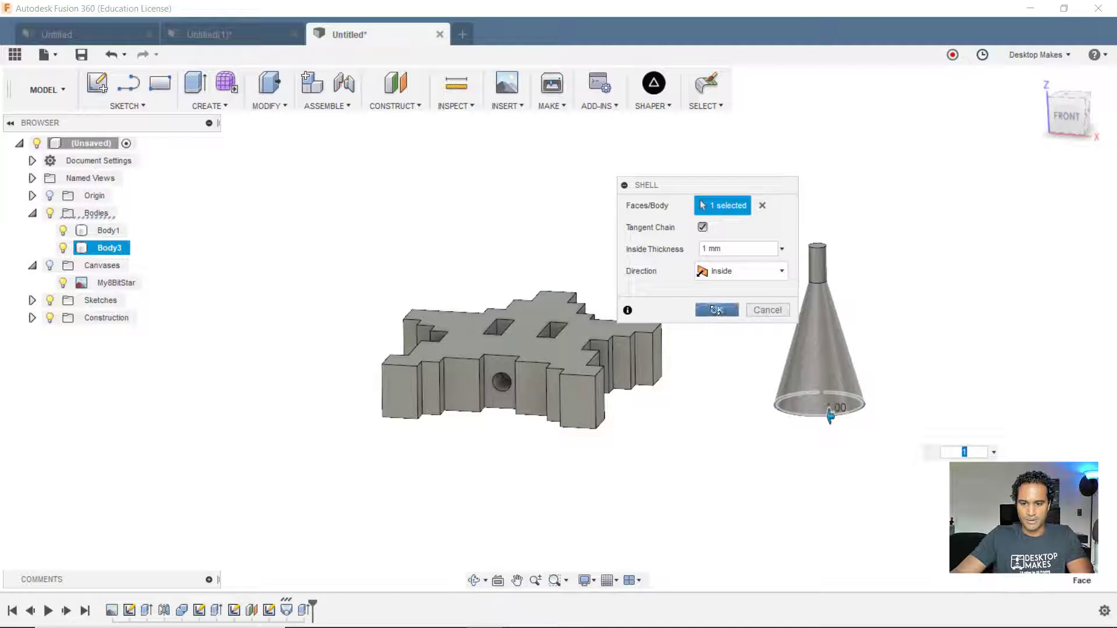
pyautogui.keyDown('shift'); pyautogui.moveTo(778, 457); pyautogui.dragTo(808, 461, button='middle'); pyautogui.keyUp('shift')
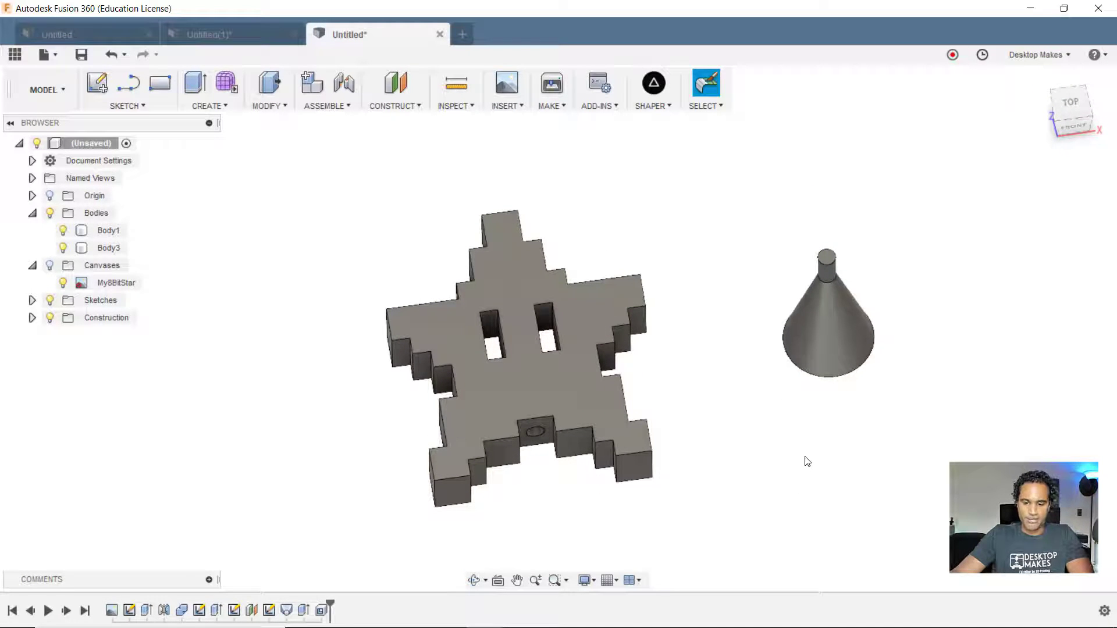
# Apply Plastic - Glossy (Yellow) to the star and Plastic - Glossy (Green) to the cone.
pyautogui.press('a')
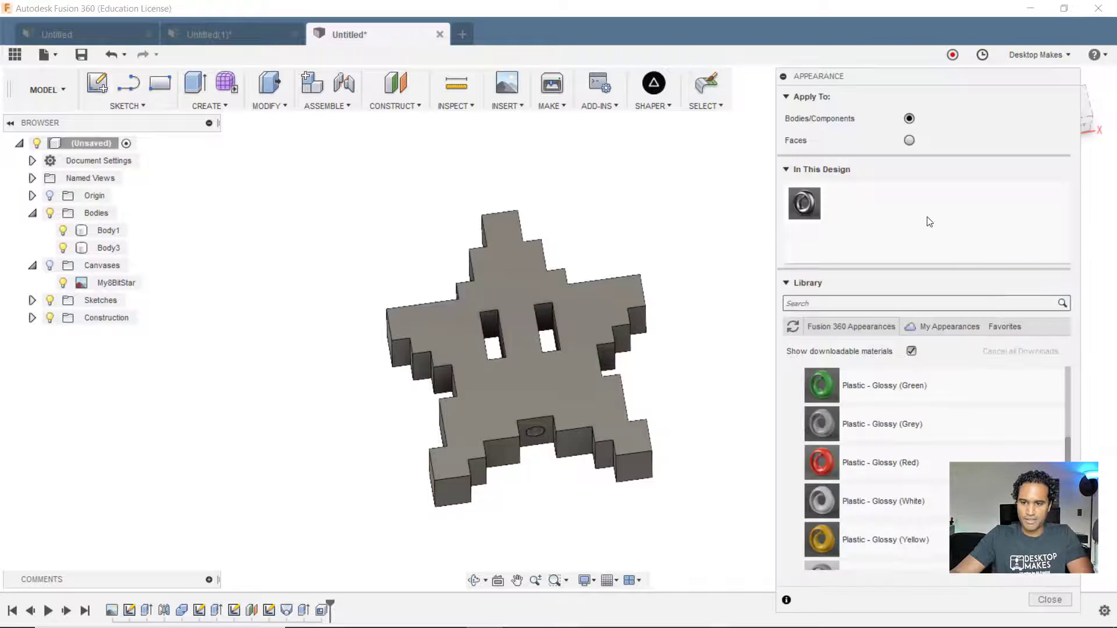
pyautogui.moveTo(887, 86); pyautogui.dragTo(1011, 36)
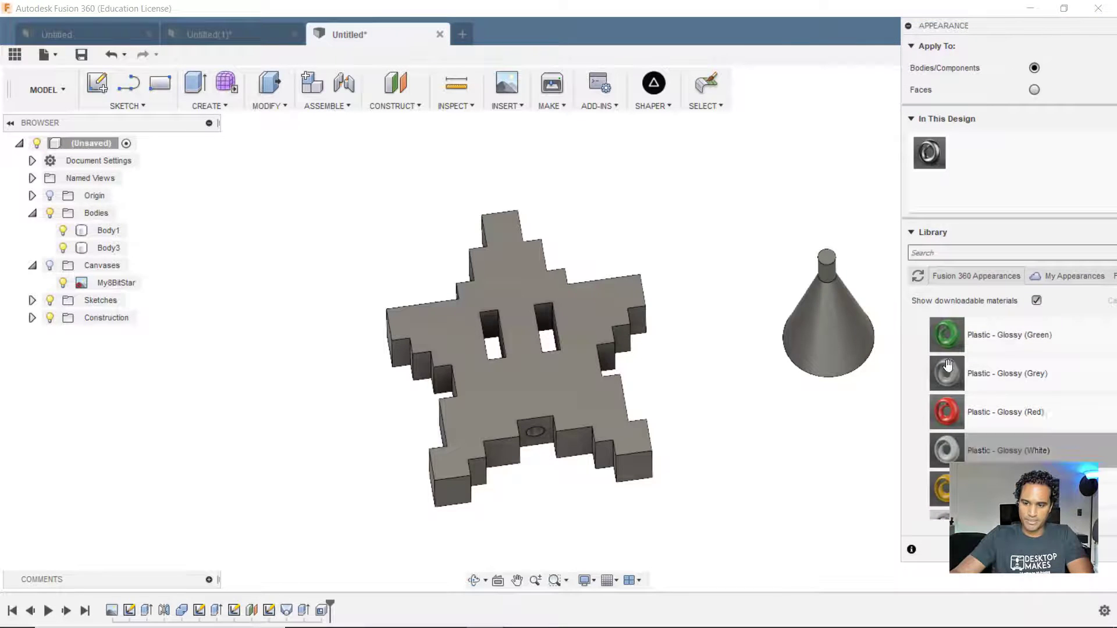
pyautogui.scroll(3, 957, 409)
pyautogui.click(931, 374)
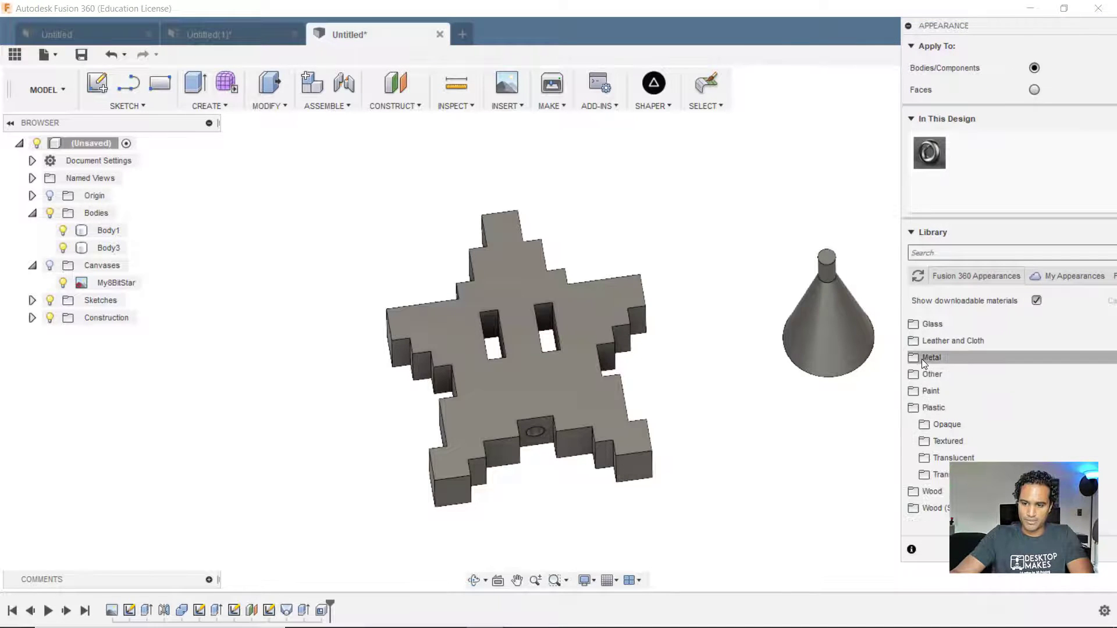
pyautogui.click(916, 409)
pyautogui.click(925, 409)
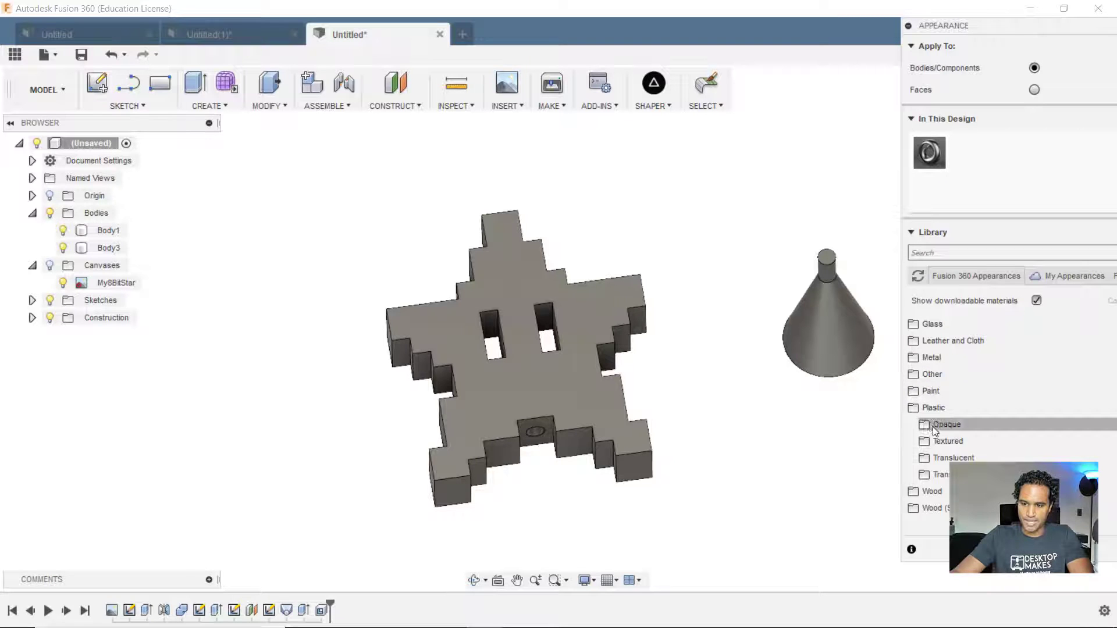
pyautogui.click(927, 425)
pyautogui.scroll(-5, 931, 424)
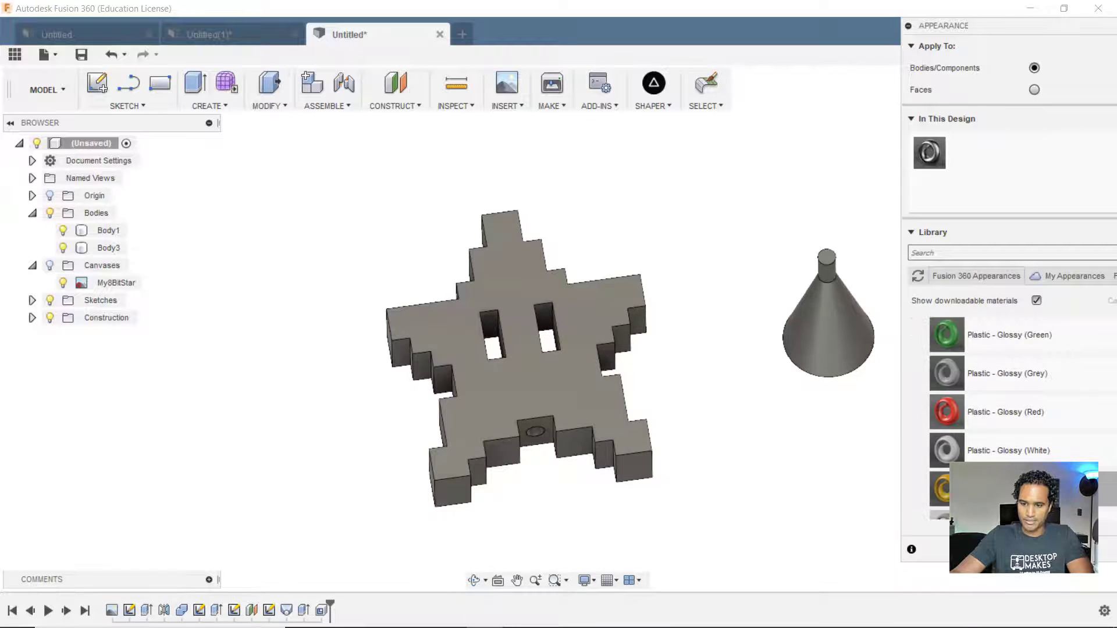
pyautogui.moveTo(944, 489); pyautogui.dragTo(554, 435)
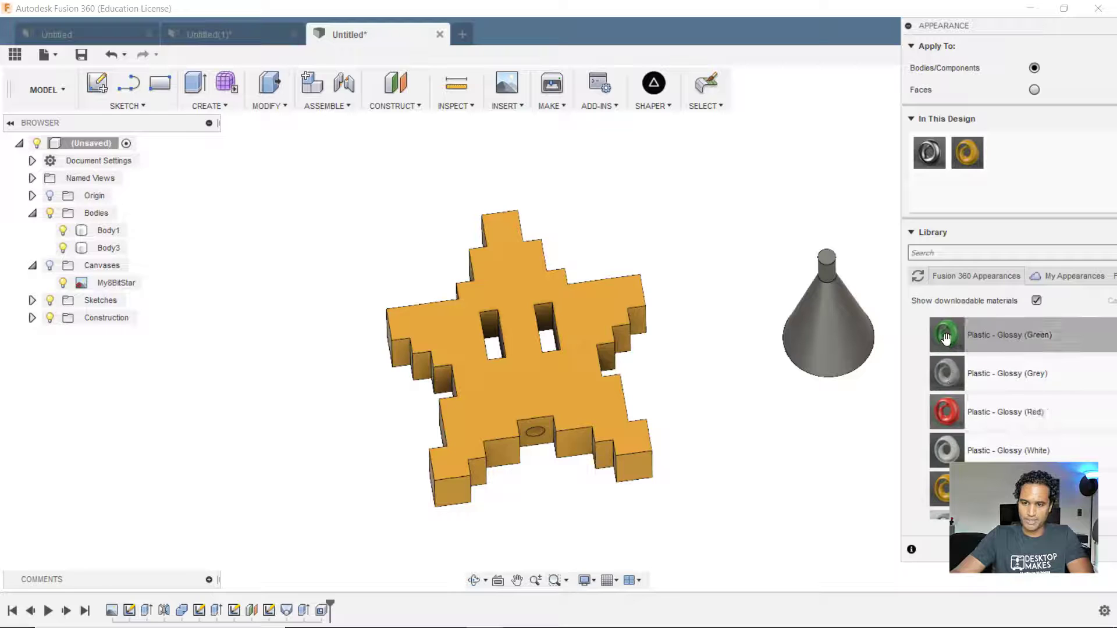
pyautogui.moveTo(947, 336); pyautogui.dragTo(843, 330)
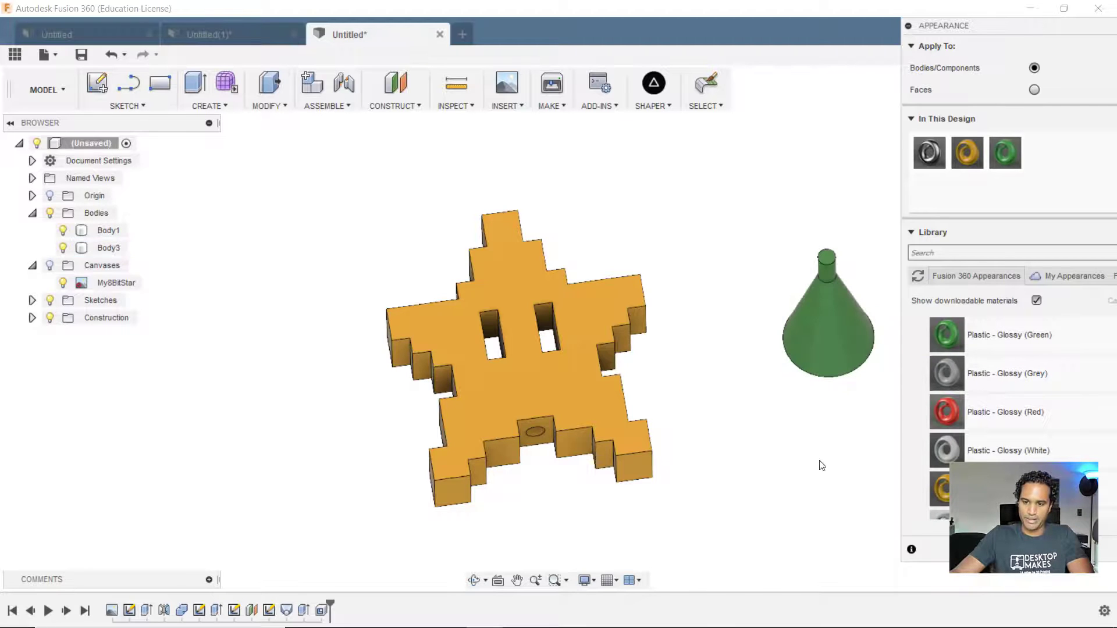
pyautogui.click(908, 26)
pyautogui.keyDown('shift'); pyautogui.moveTo(945, 444); pyautogui.dragTo(472, 506, button='middle'); pyautogui.keyUp('shift')
pyautogui.moveTo(843, 466); pyautogui.dragTo(803, 424, button='middle')
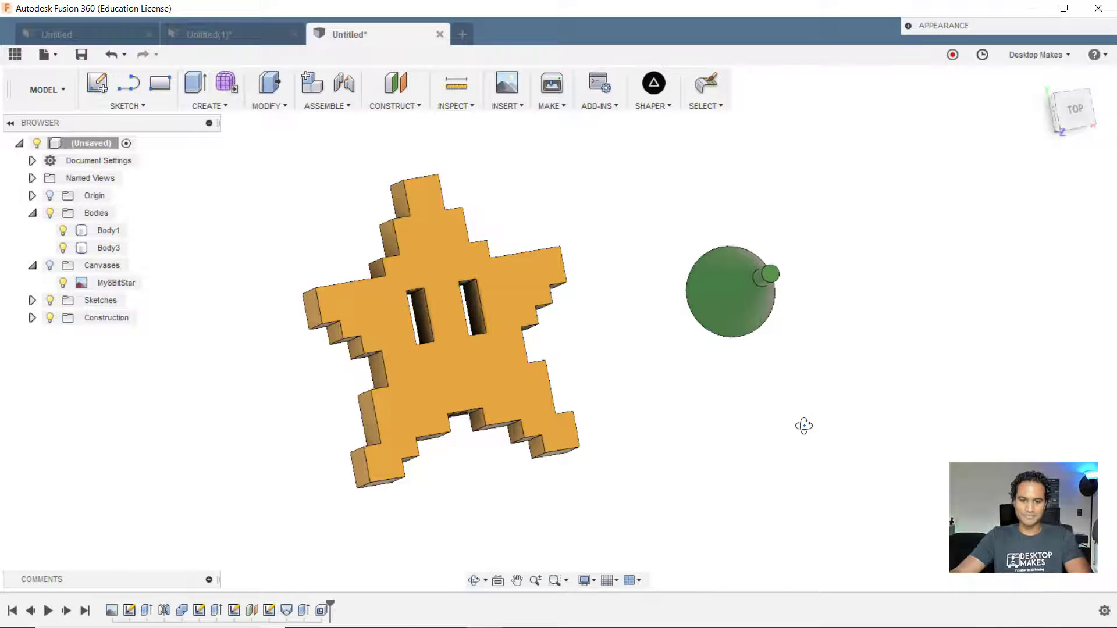